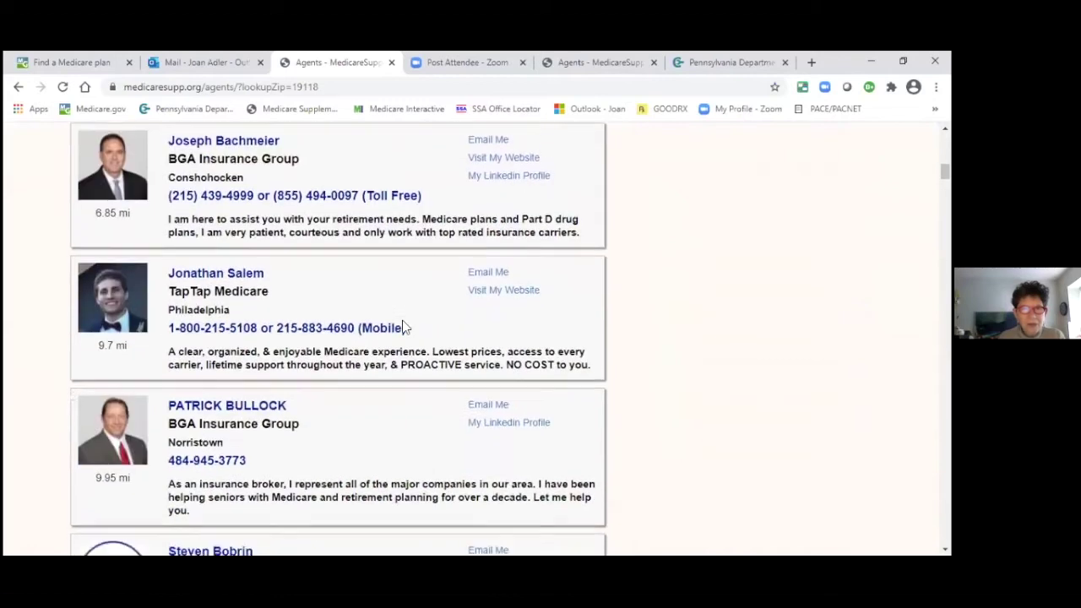
# Step: Look through the list of Medicare supplement agents located nearest ZIP code 19118
pyautogui.scroll(-3, 402, 326)
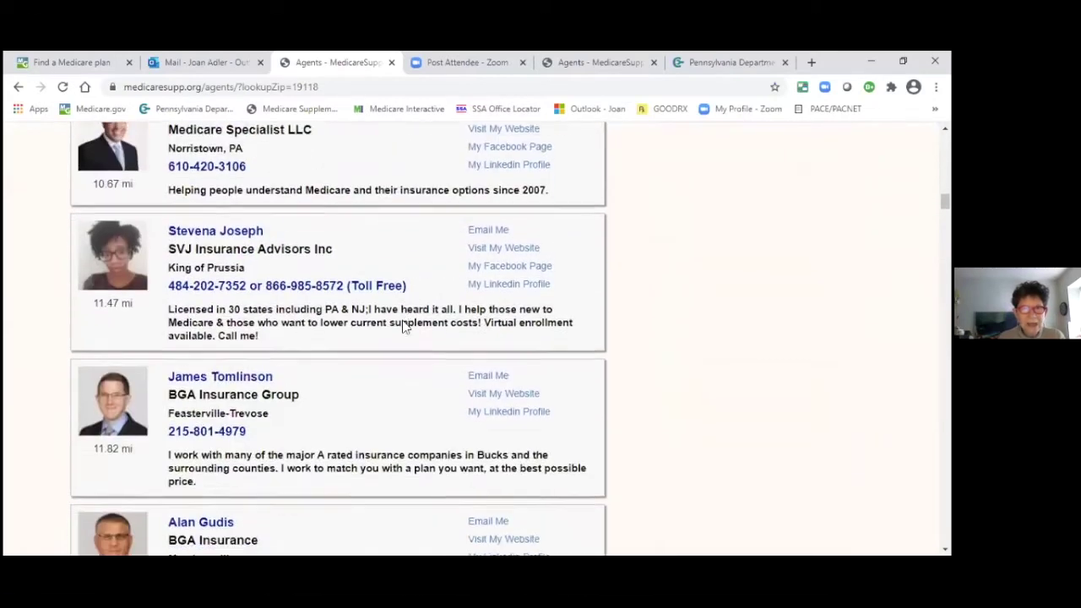
pyautogui.scroll(10, 402, 327)
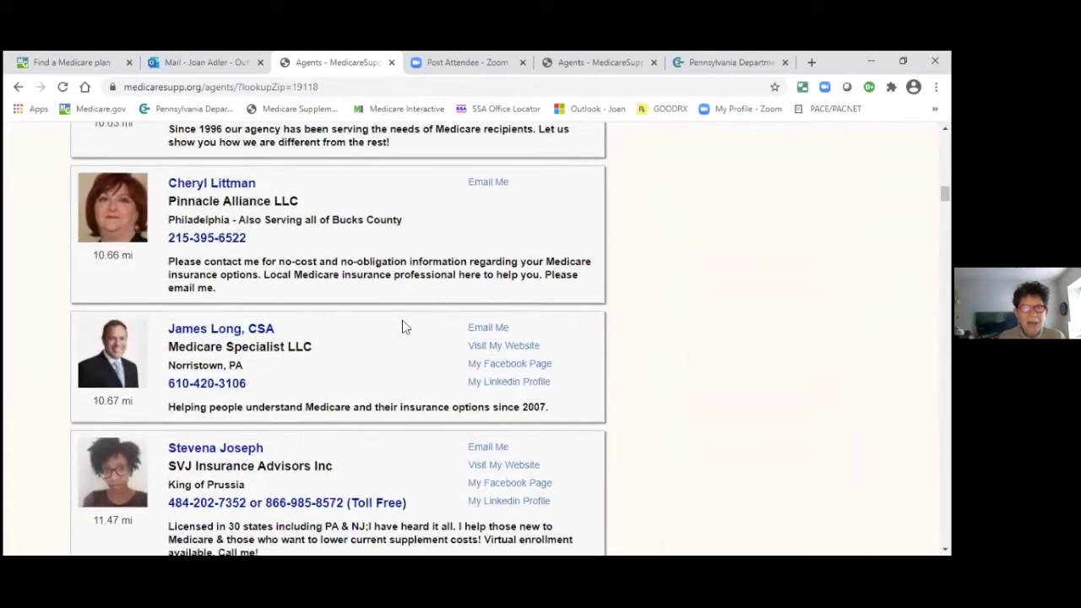
pyautogui.scroll(10, 403, 326)
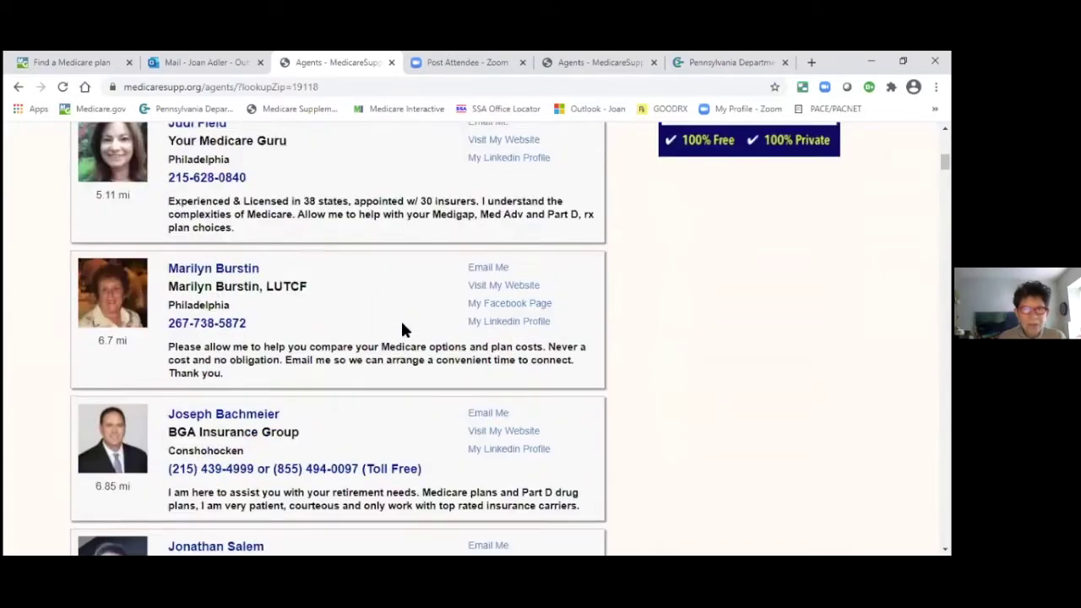
pyautogui.scroll(2, 403, 330)
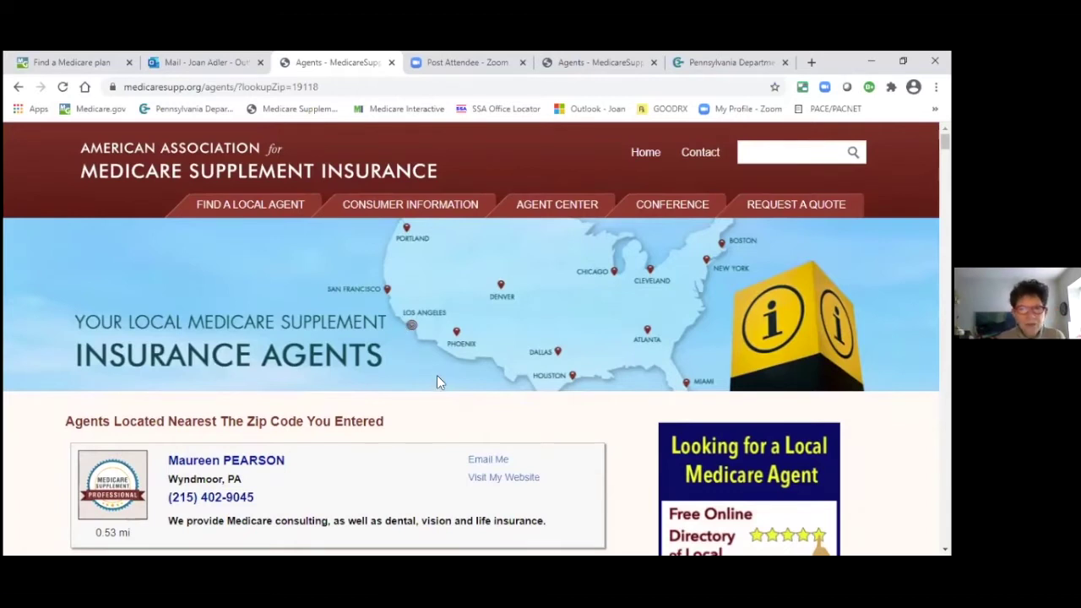
pyautogui.scroll(-8, 437, 382)
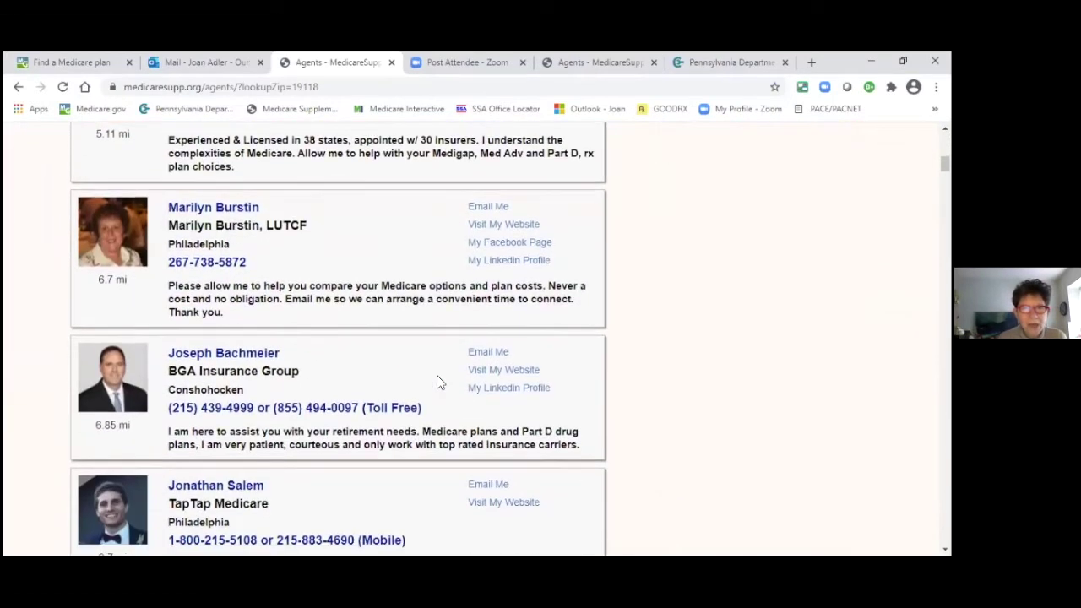
pyautogui.scroll(5, 436, 382)
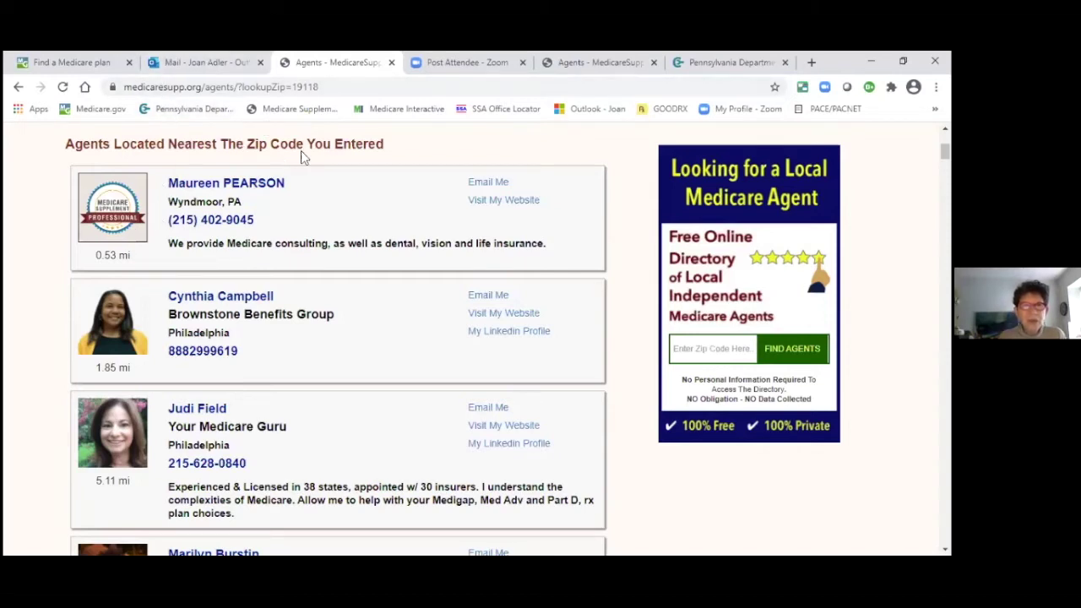
# Step: Open the Pennsylvania Department of Aging quoting tools, sign in with the saved credentials and start a Medicare Supplement quote
pyautogui.click(186, 108)
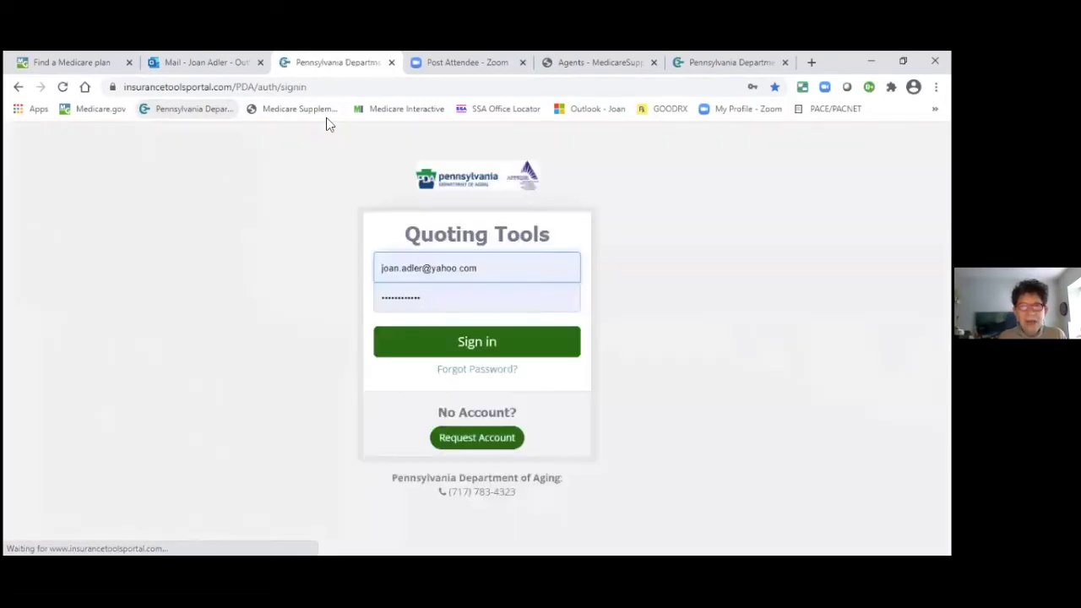
pyautogui.click(471, 353)
pyautogui.click(470, 345)
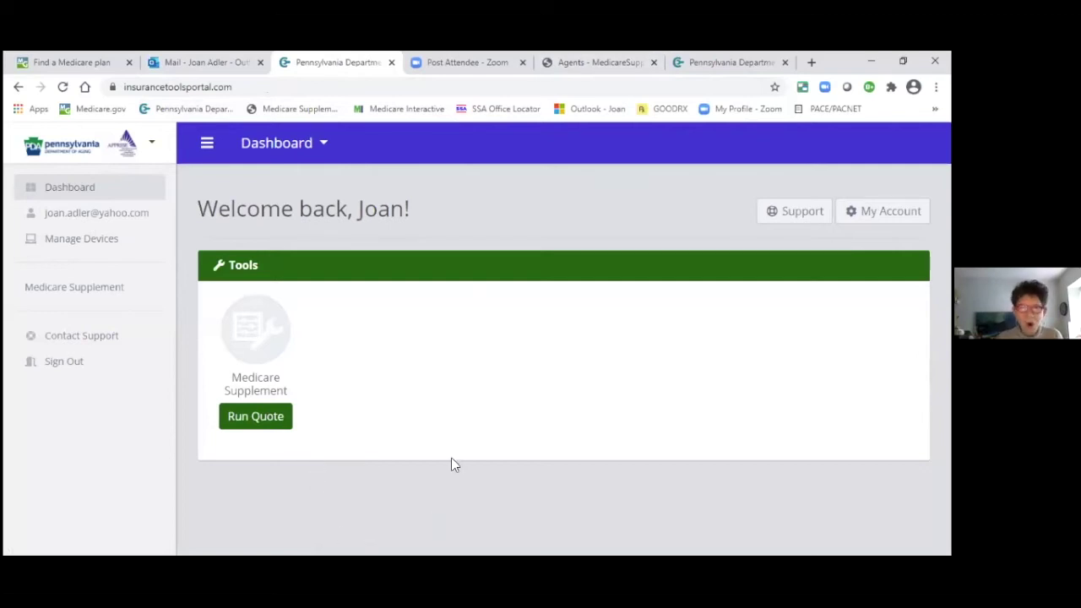
pyautogui.click(261, 414)
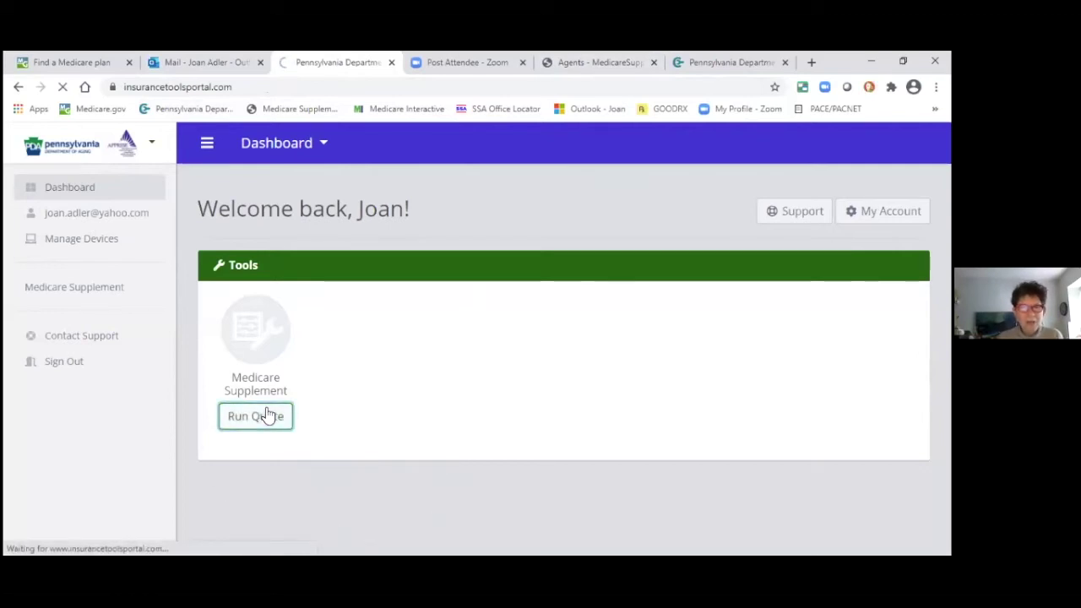
# Step: Set the quote's ZIP code to 19119 and keep the age at 65
pyautogui.scroll(-1, 422, 221)
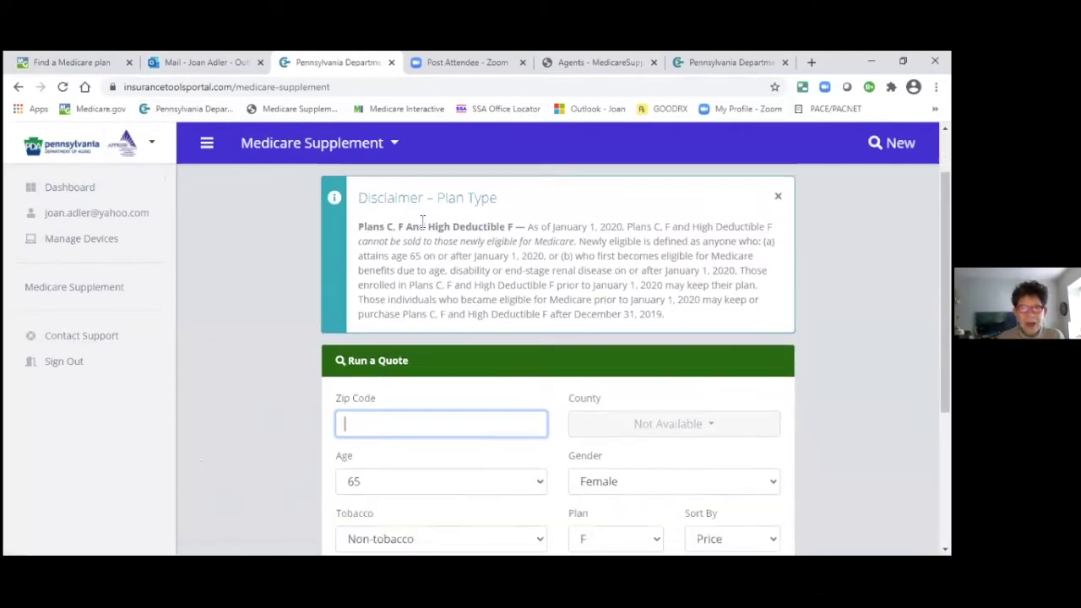
pyautogui.scroll(-3, 422, 221)
pyautogui.scroll(2, 422, 222)
pyautogui.click(361, 325)
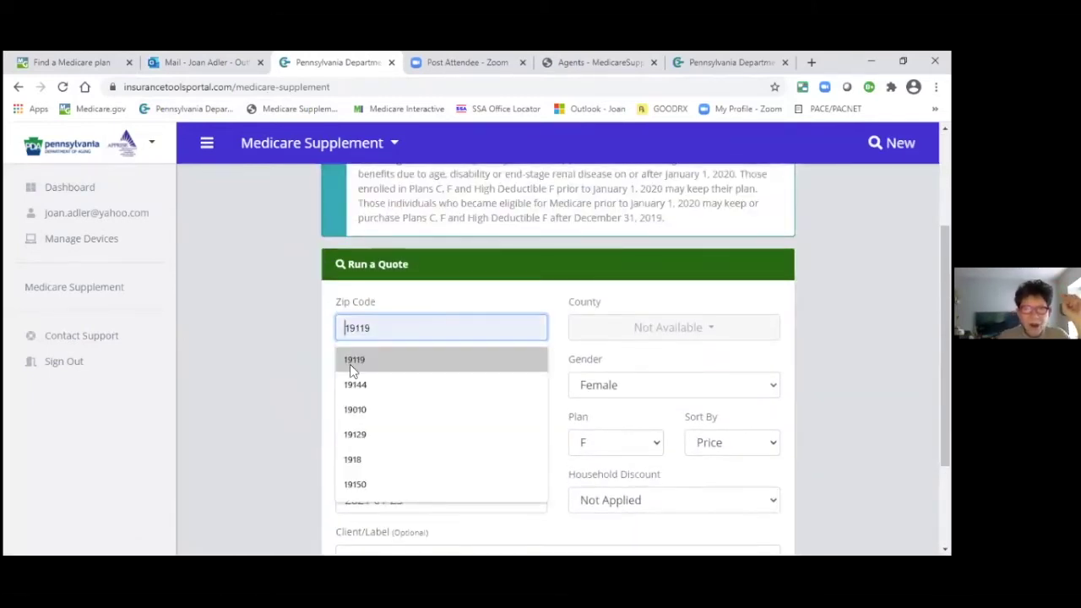
pyautogui.click(349, 362)
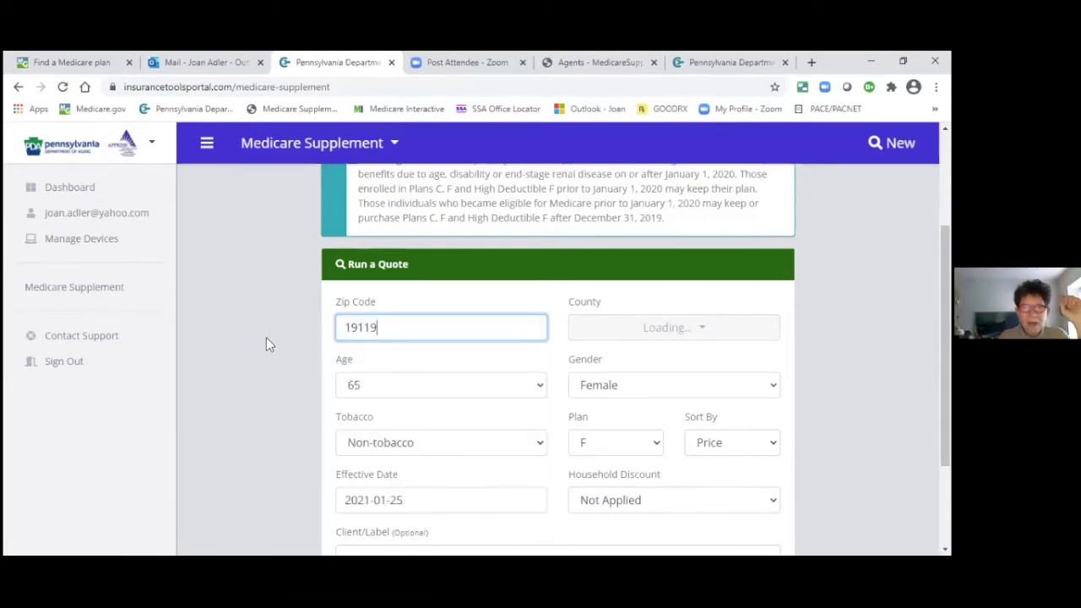
pyautogui.click(536, 389)
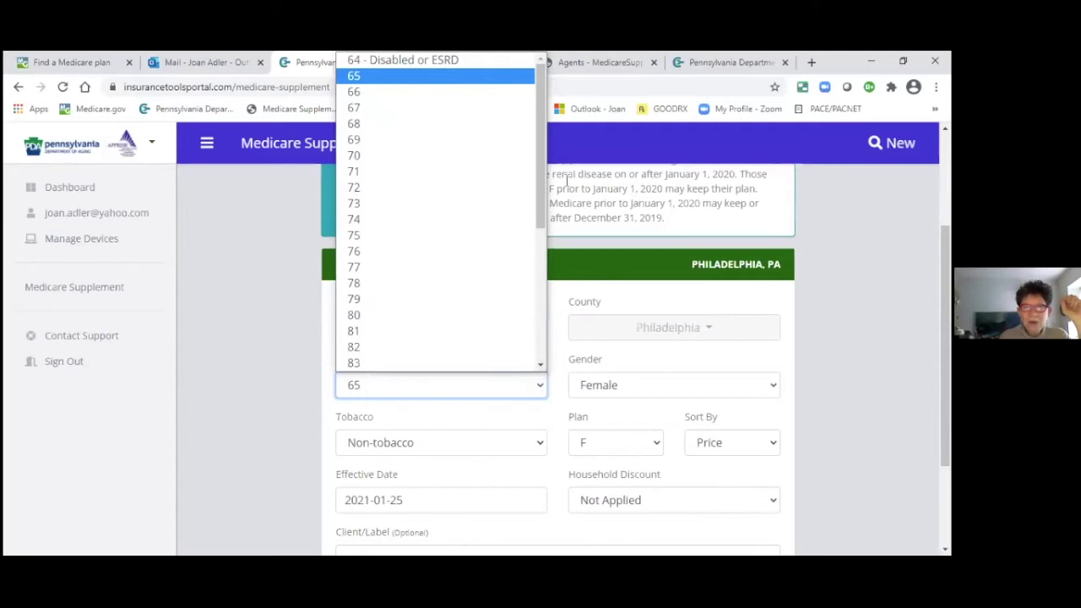
pyautogui.click(424, 387)
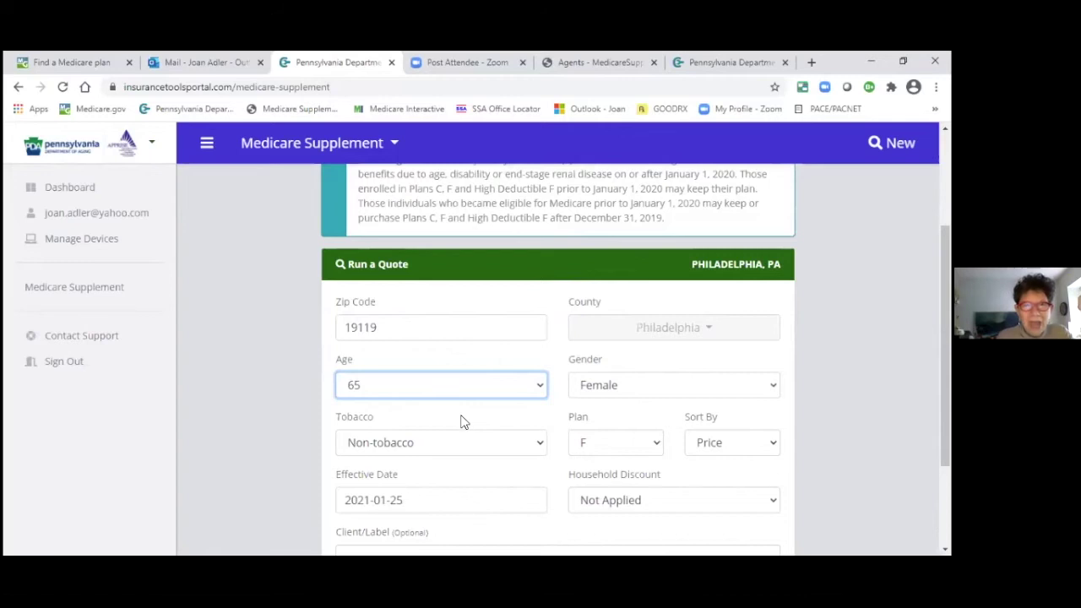
pyautogui.scroll(-1, 462, 423)
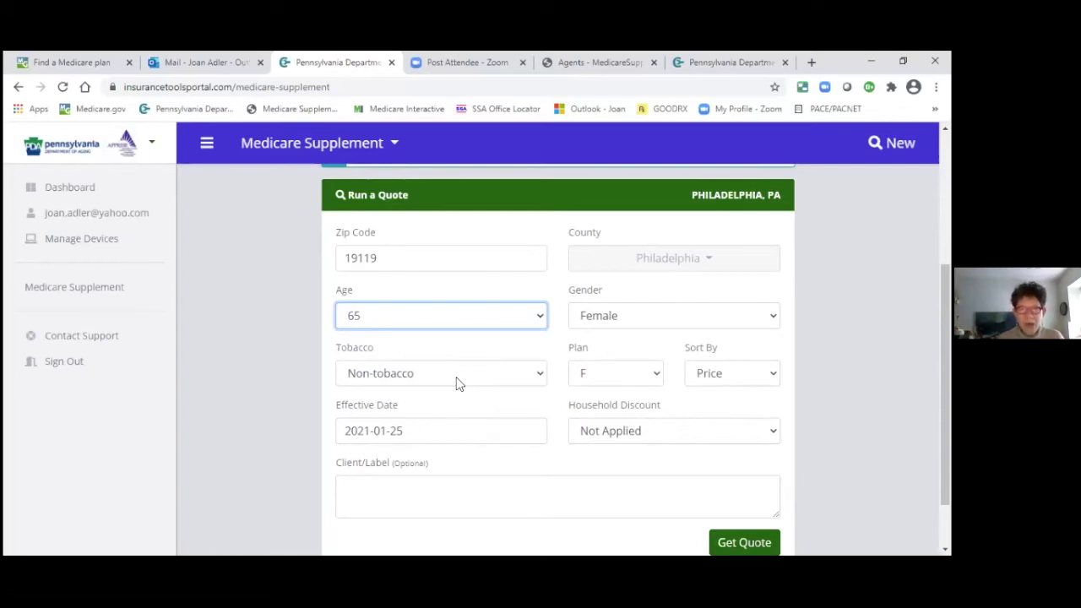
pyautogui.click(408, 432)
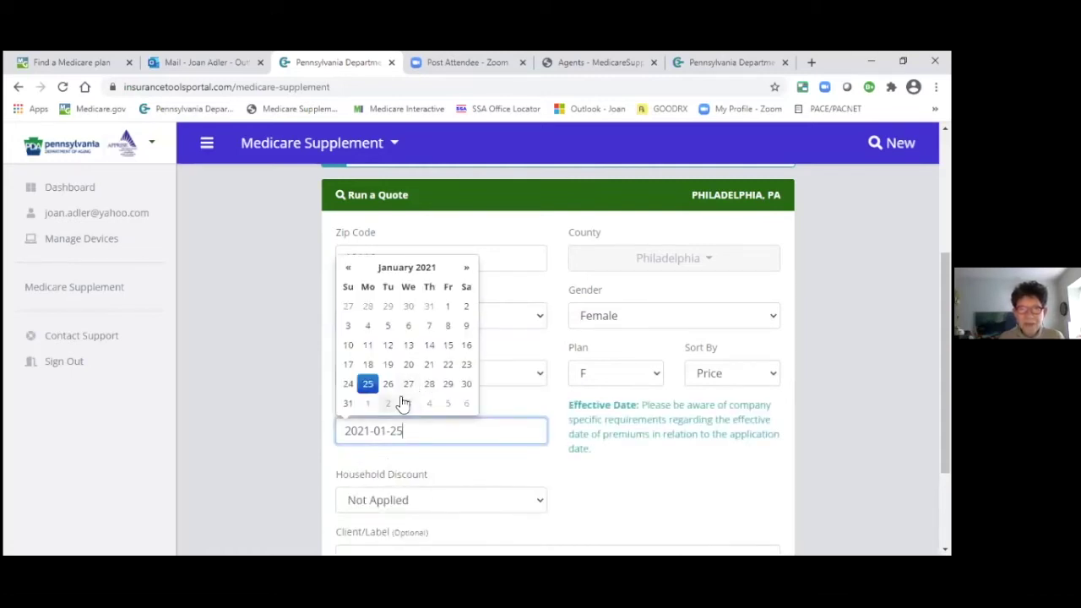
pyautogui.click(466, 268)
pyautogui.click(466, 269)
pyautogui.click(466, 268)
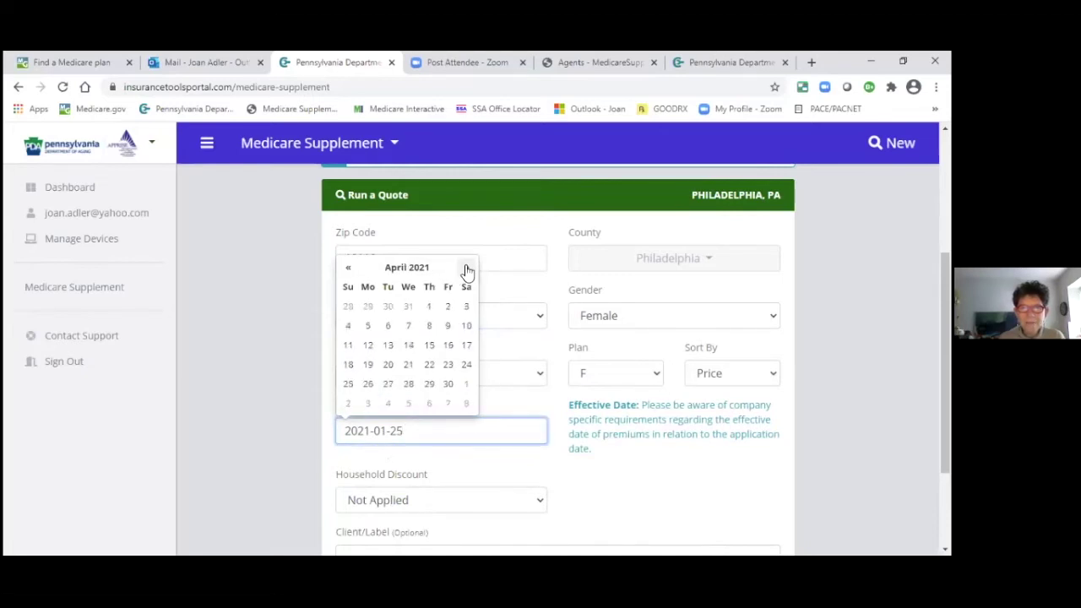
pyautogui.click(466, 268)
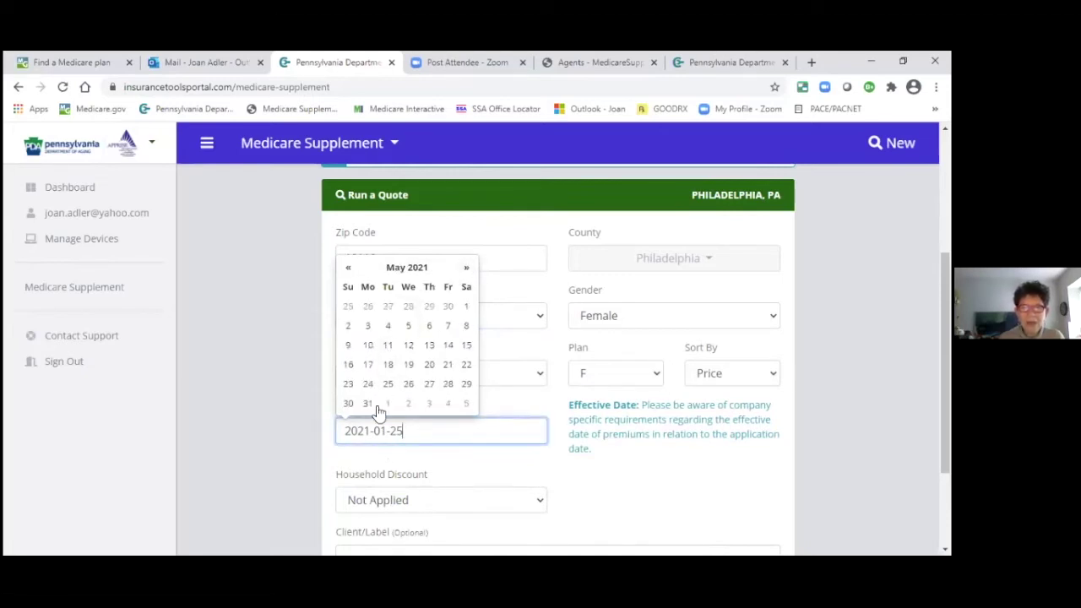
pyautogui.click(512, 473)
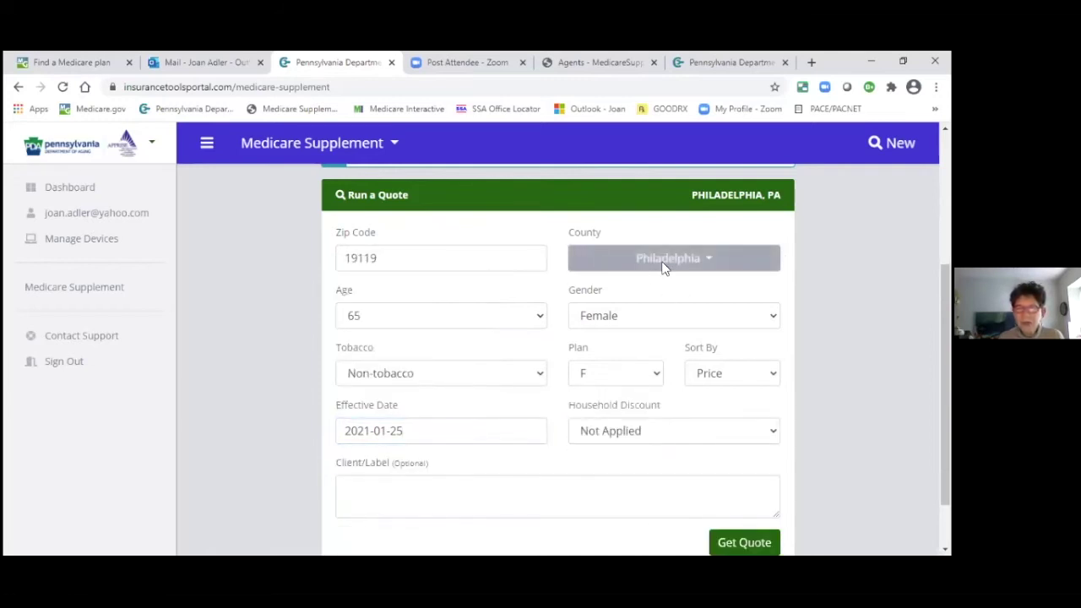
# Step: Select Plan G and get the Medicare Supplement quote sorted by price
pyautogui.click(657, 373)
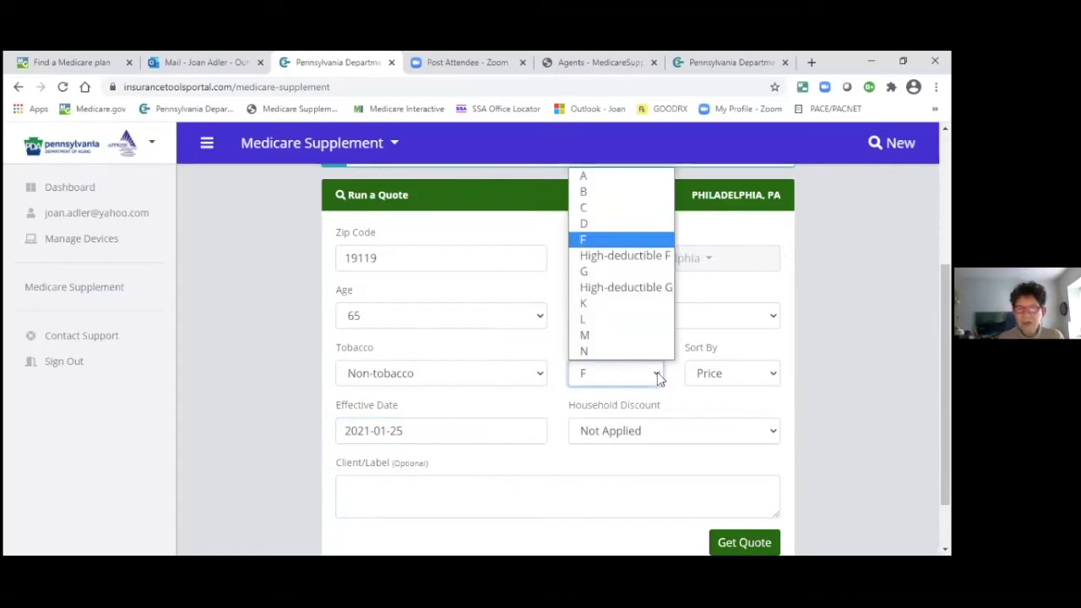
pyautogui.click(589, 273)
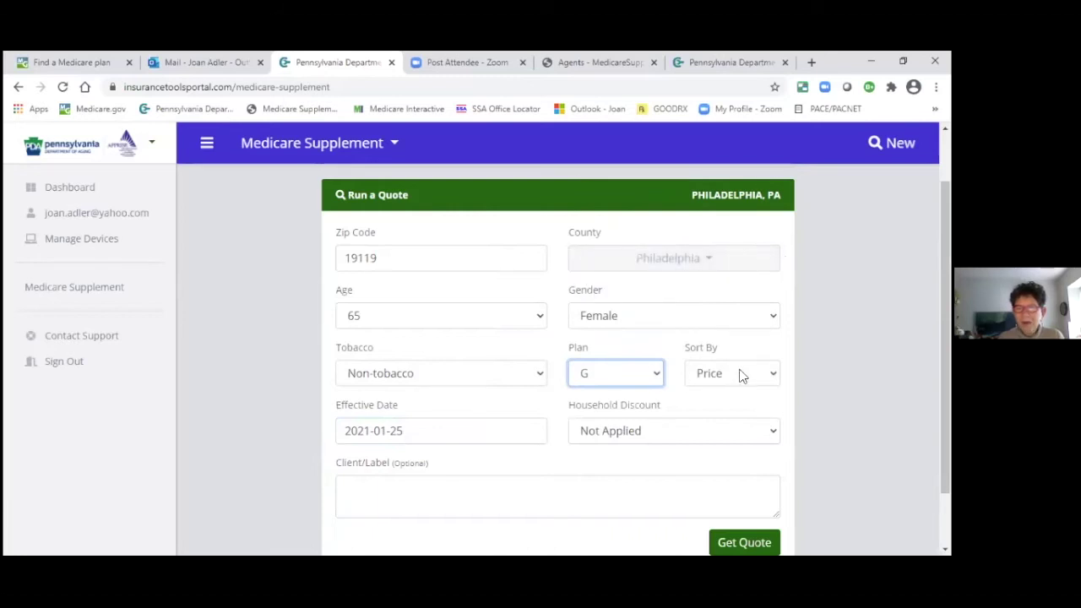
pyautogui.click(740, 541)
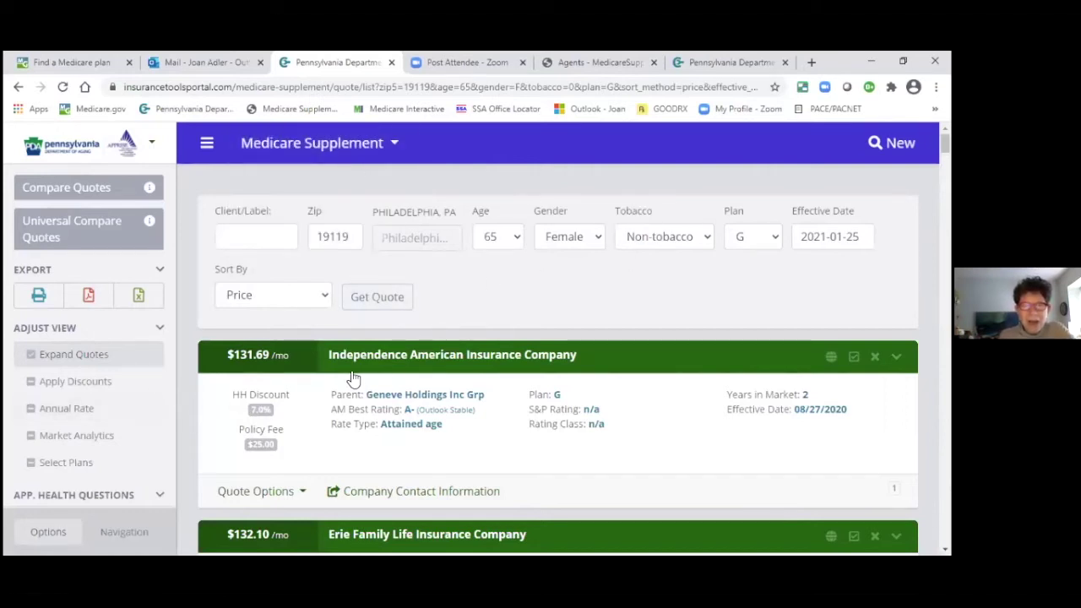
# Step: Scan the Plan G quotes, comparing the companies' monthly prices, ratings and discounts
pyautogui.scroll(-3, 495, 329)
pyautogui.scroll(2, 494, 330)
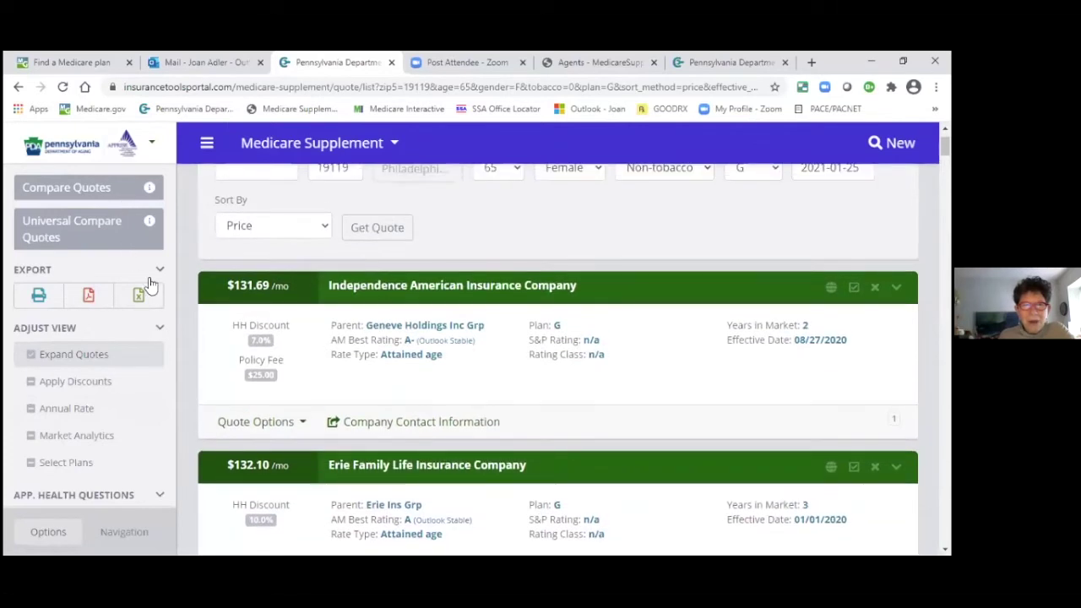
pyautogui.scroll(1, 359, 291)
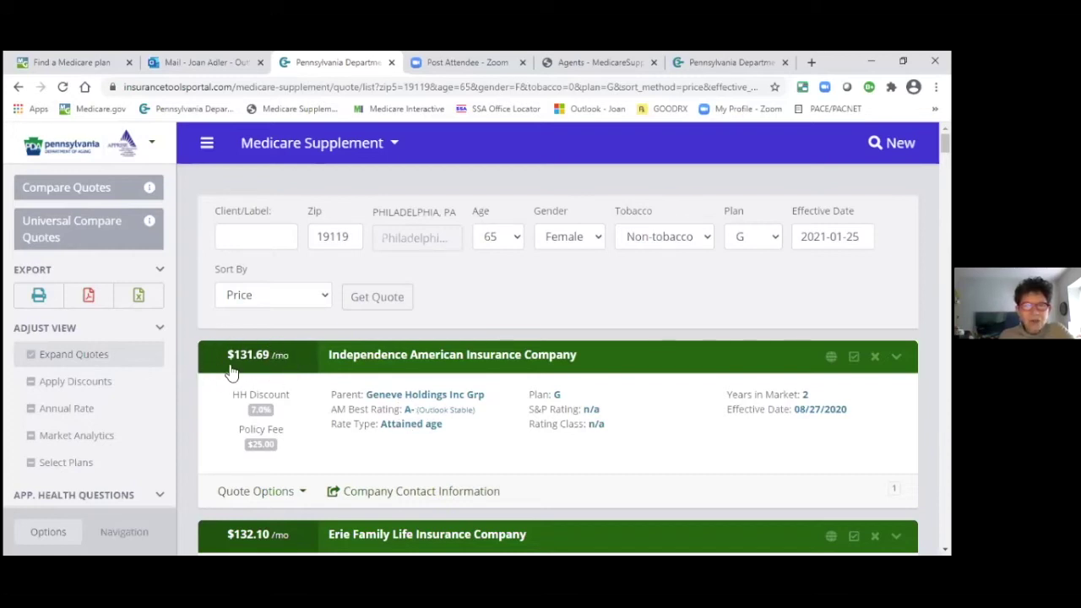
pyautogui.scroll(-15, 331, 357)
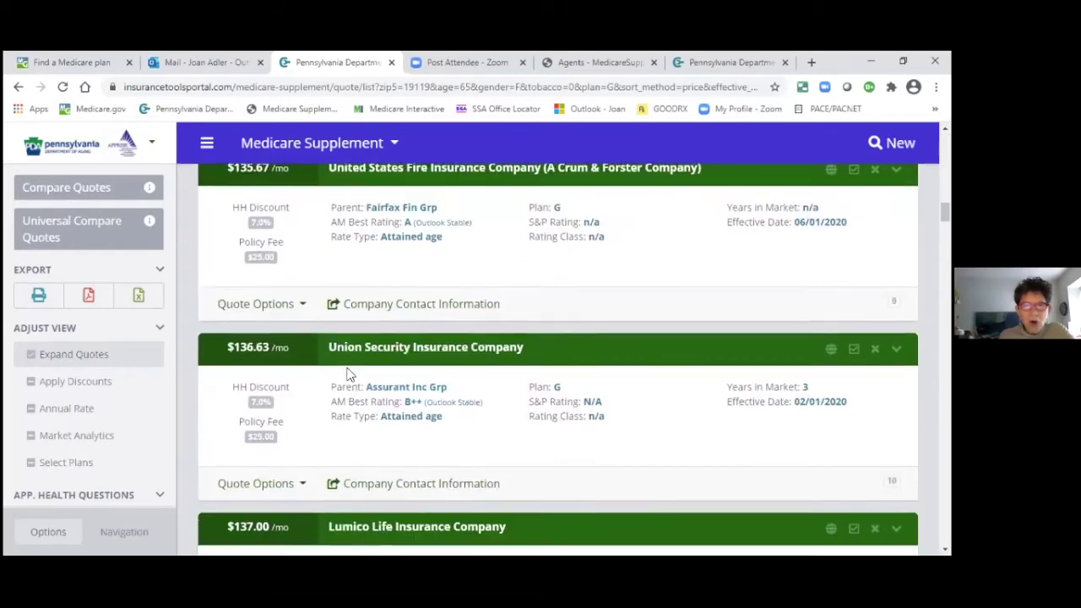
pyautogui.scroll(-8, 355, 375)
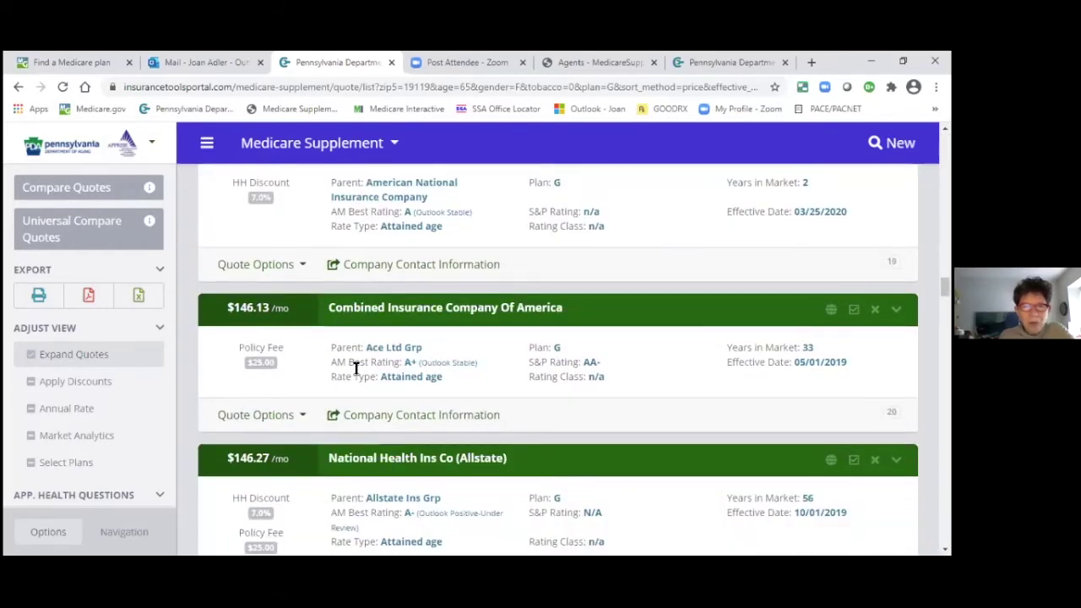
pyautogui.scroll(-20, 356, 369)
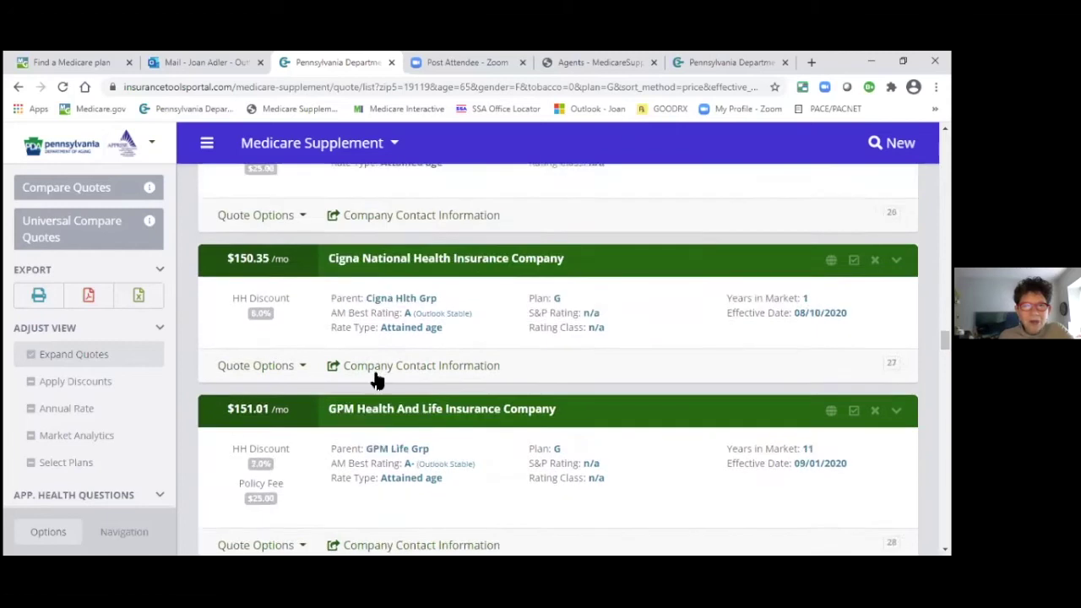
pyautogui.scroll(-5, 398, 379)
# Step: Return to the quote form and request the Plan G quote again with the same criteria
pyautogui.hotkey('alt', 'Left')
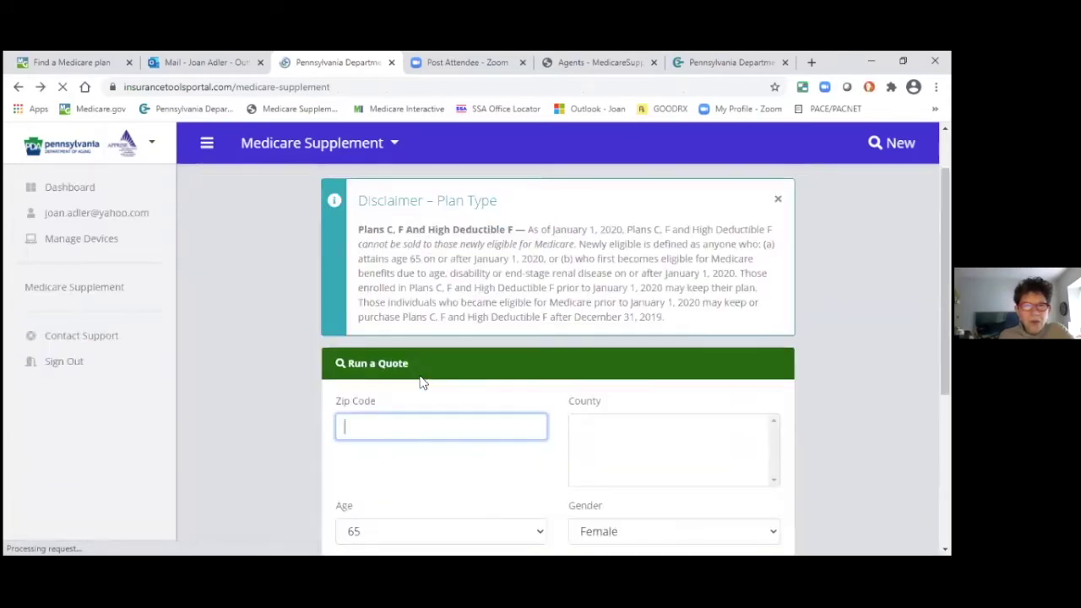
pyautogui.scroll(-2, 422, 382)
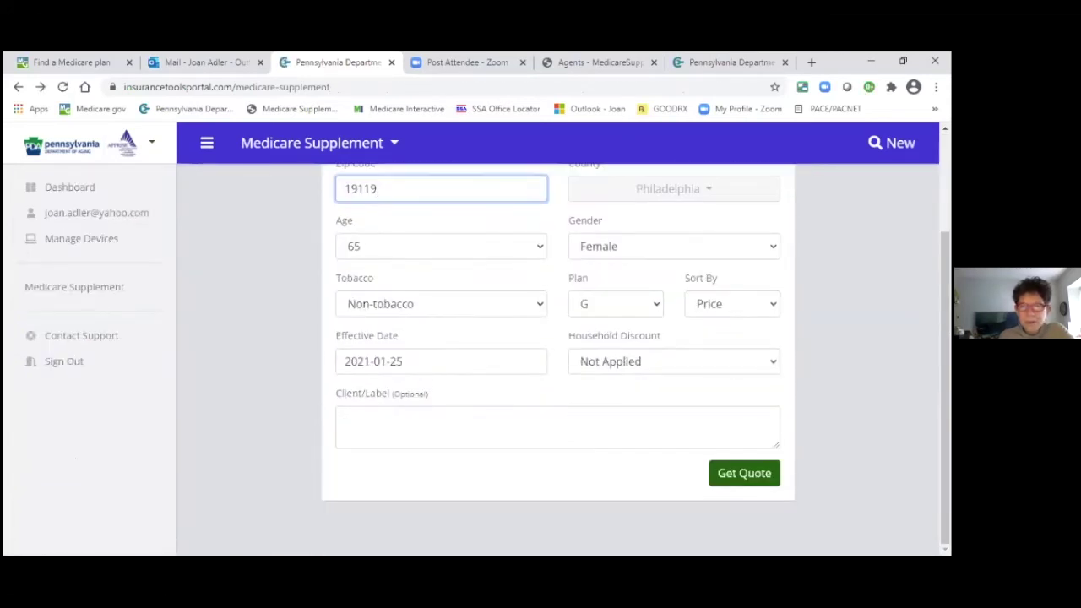
pyautogui.click(740, 475)
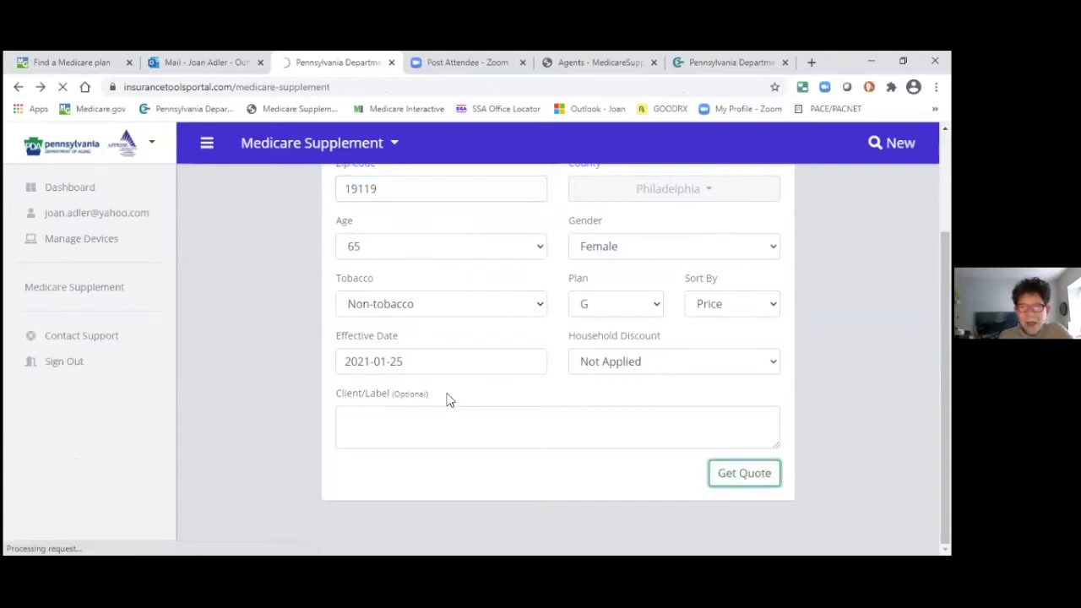
pyautogui.click(755, 478)
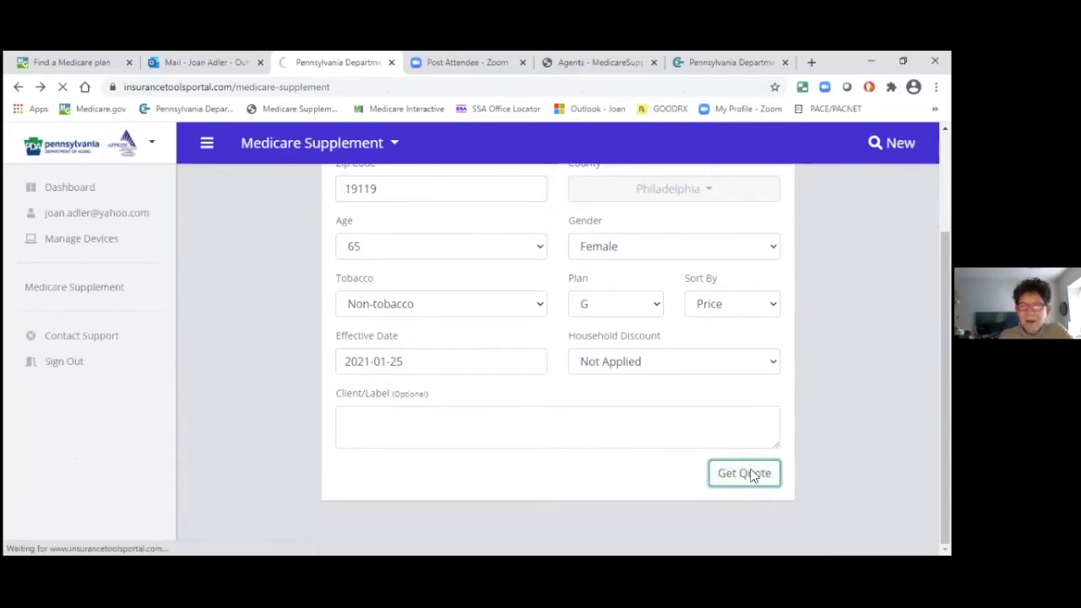
pyautogui.scroll(2, 355, 355)
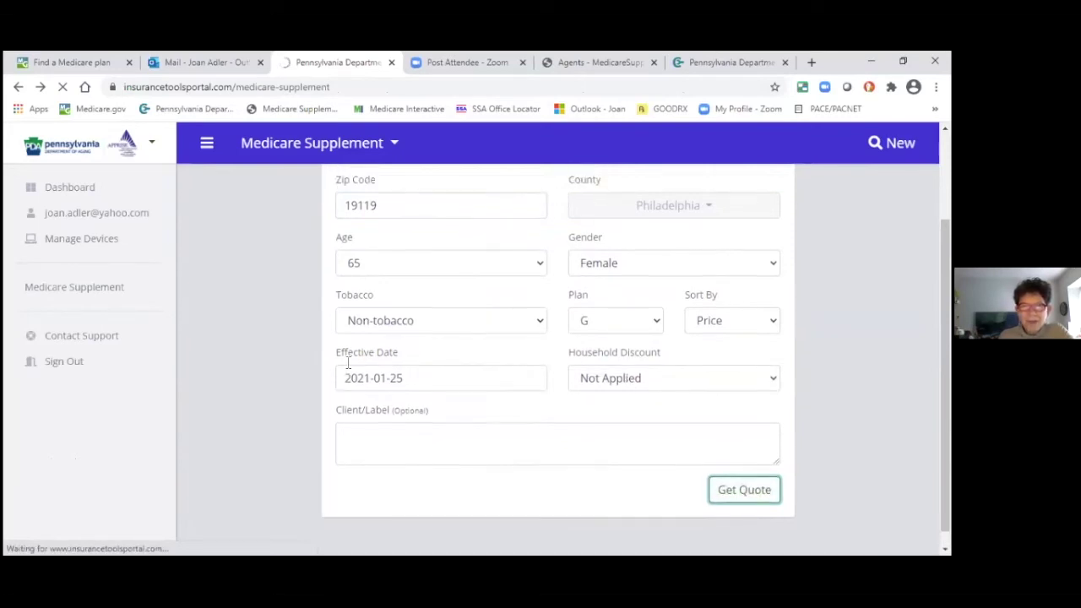
# Step: Examine the lowest-priced Plan G quotes at the start of the results list
pyautogui.scroll(-2, 399, 351)
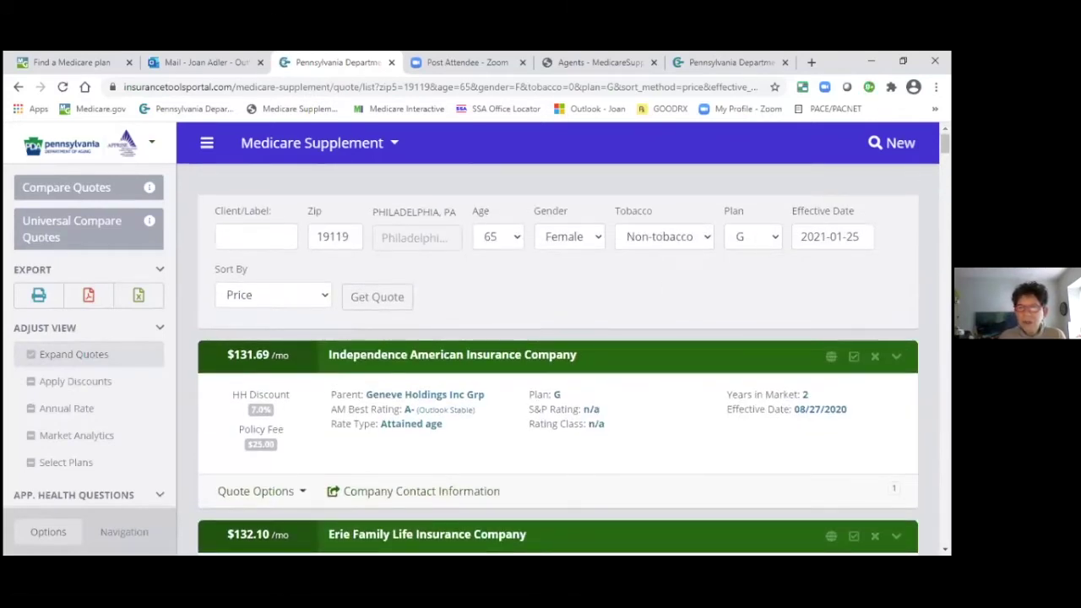
pyautogui.scroll(-2, 414, 279)
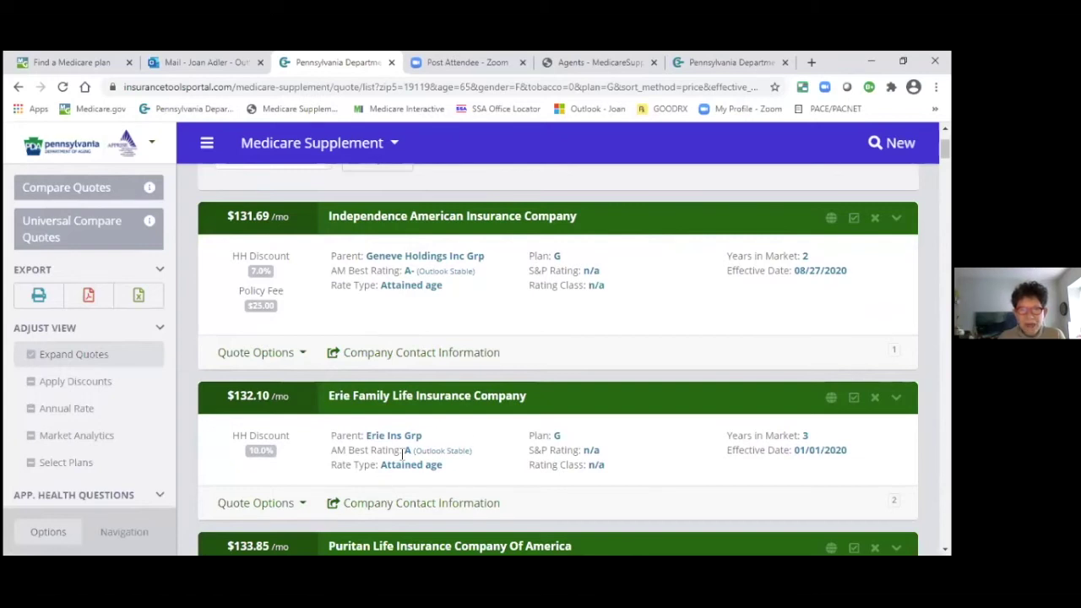
pyautogui.scroll(-2, 307, 418)
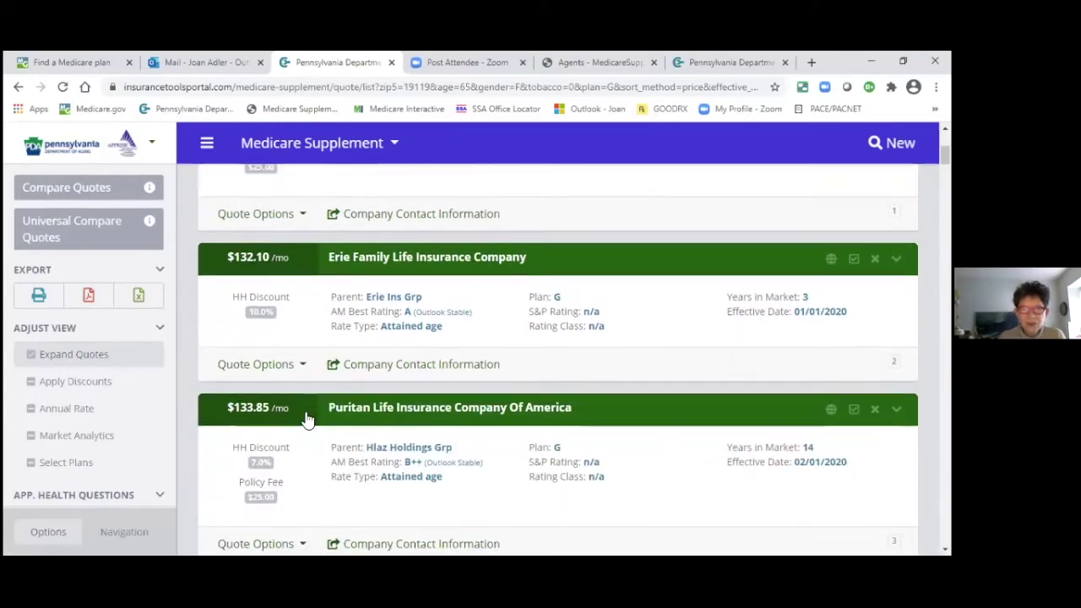
# Step: Compare the lower-priced Plan G quotes by company, monthly premium, AM Best rating, household discount and policy fee
pyautogui.scroll(-2, 306, 418)
pyautogui.scroll(-2, 440, 374)
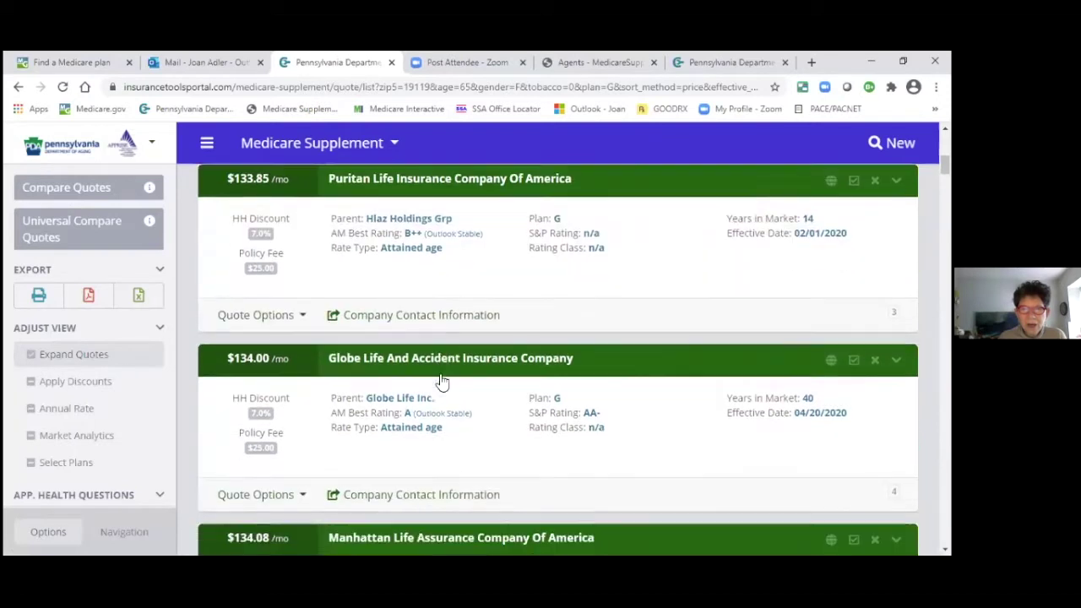
pyautogui.scroll(-1, 441, 381)
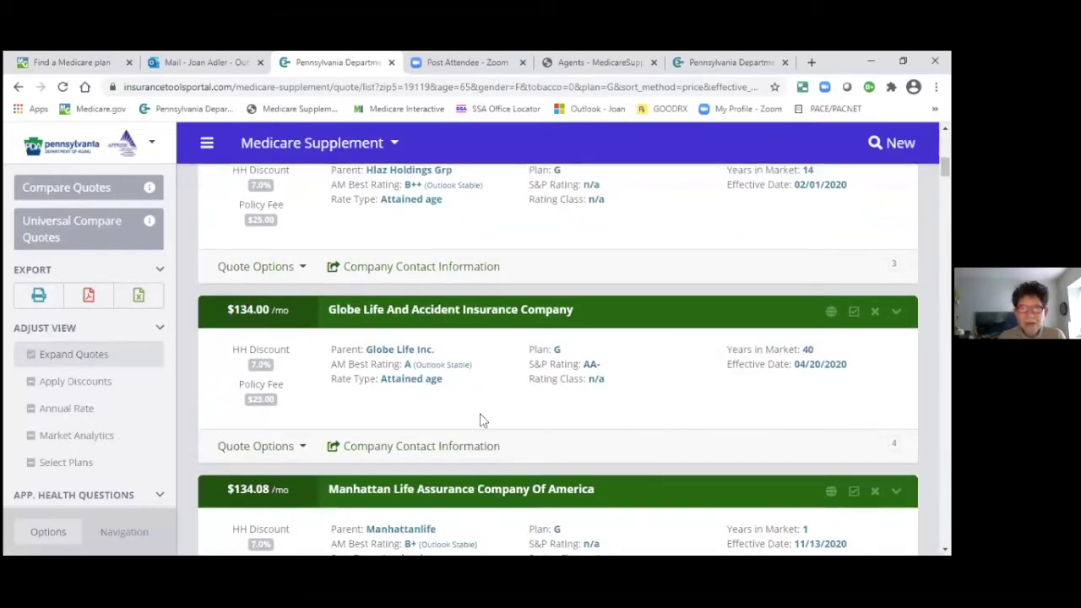
pyautogui.scroll(3, 547, 435)
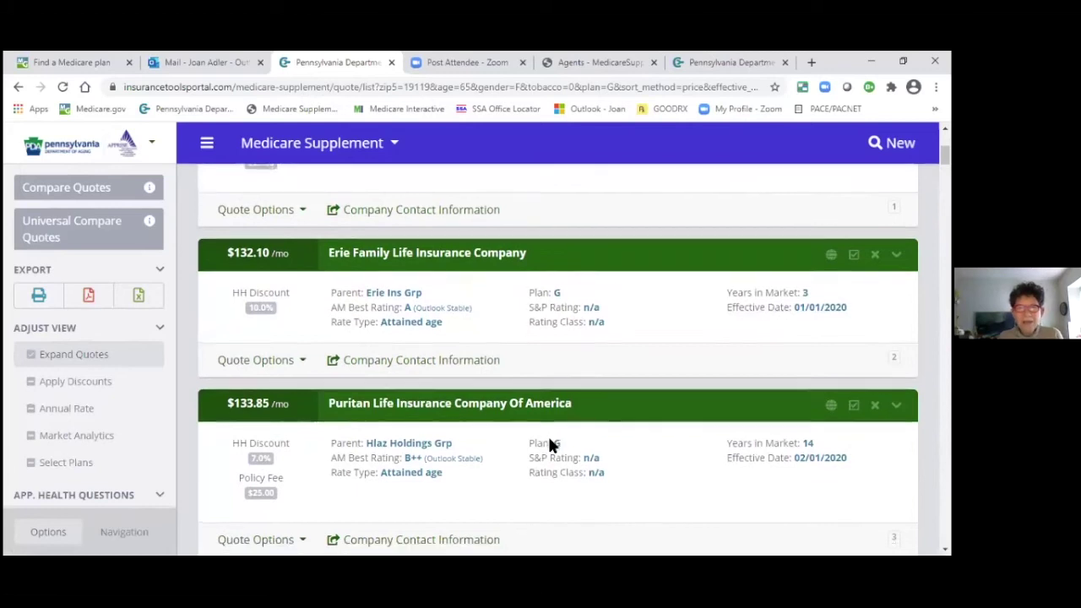
pyautogui.scroll(-7, 549, 444)
pyautogui.scroll(-1, 554, 435)
pyautogui.scroll(5, 551, 441)
pyautogui.scroll(-10, 550, 441)
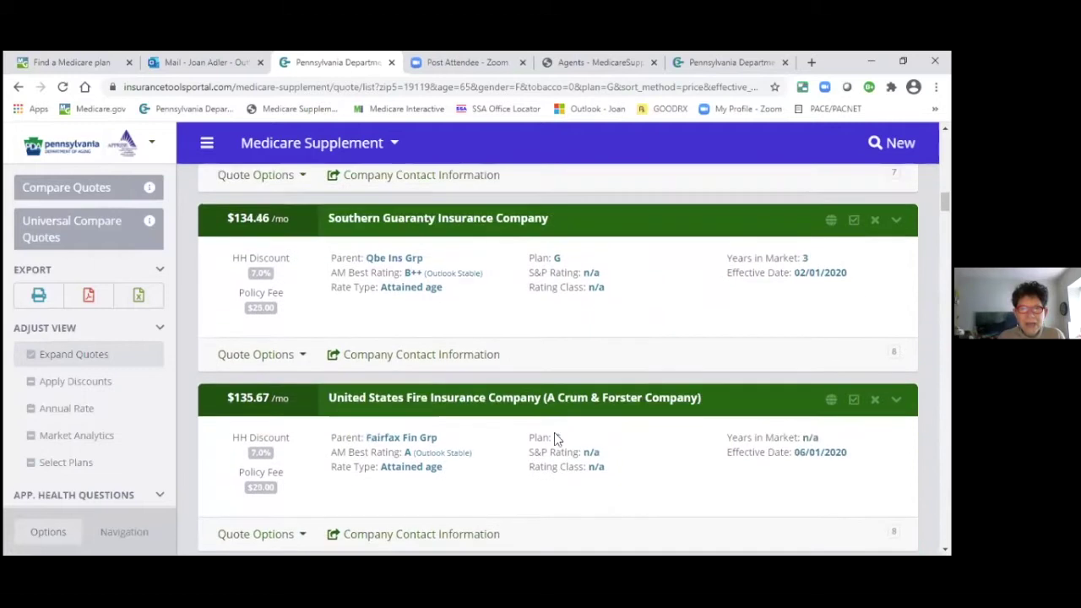
# Step: Review the remaining Plan G quotes through the most expensive company and return to the start of the list
pyautogui.scroll(-12, 554, 438)
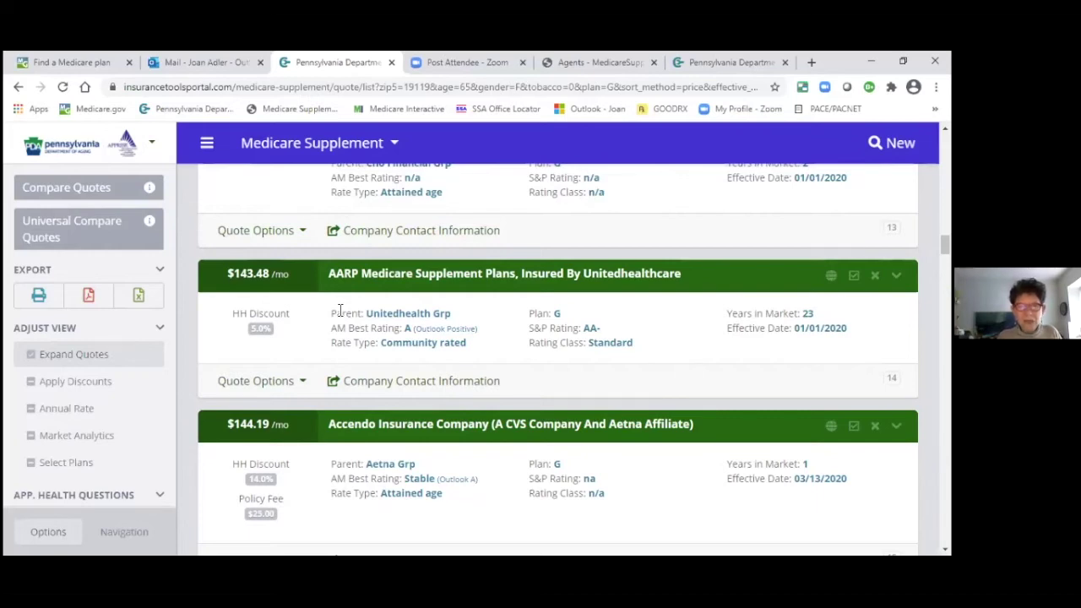
pyautogui.scroll(-20, 340, 311)
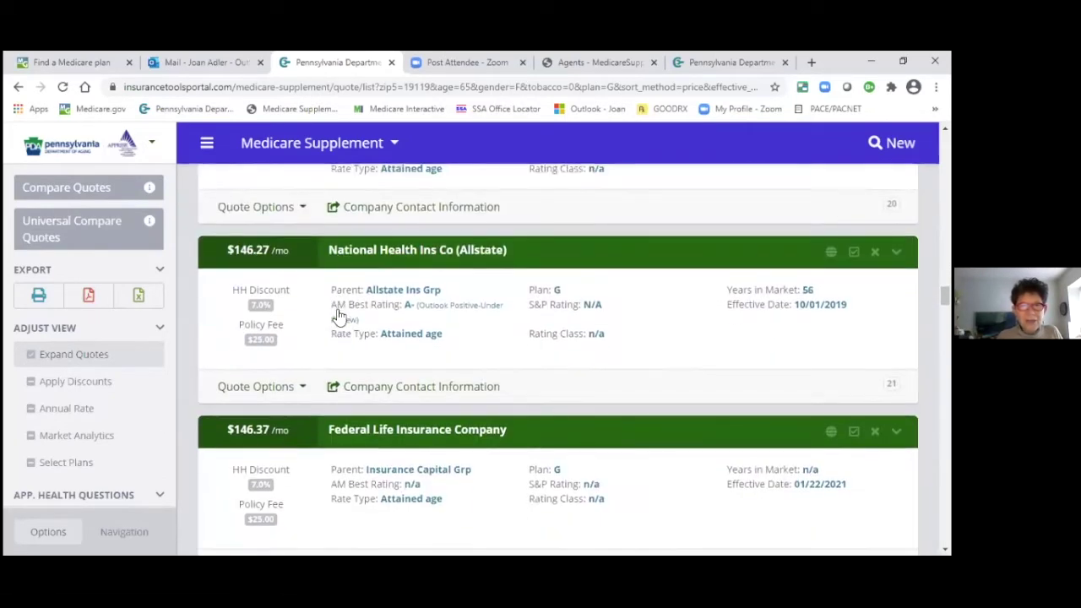
pyautogui.scroll(-12, 339, 315)
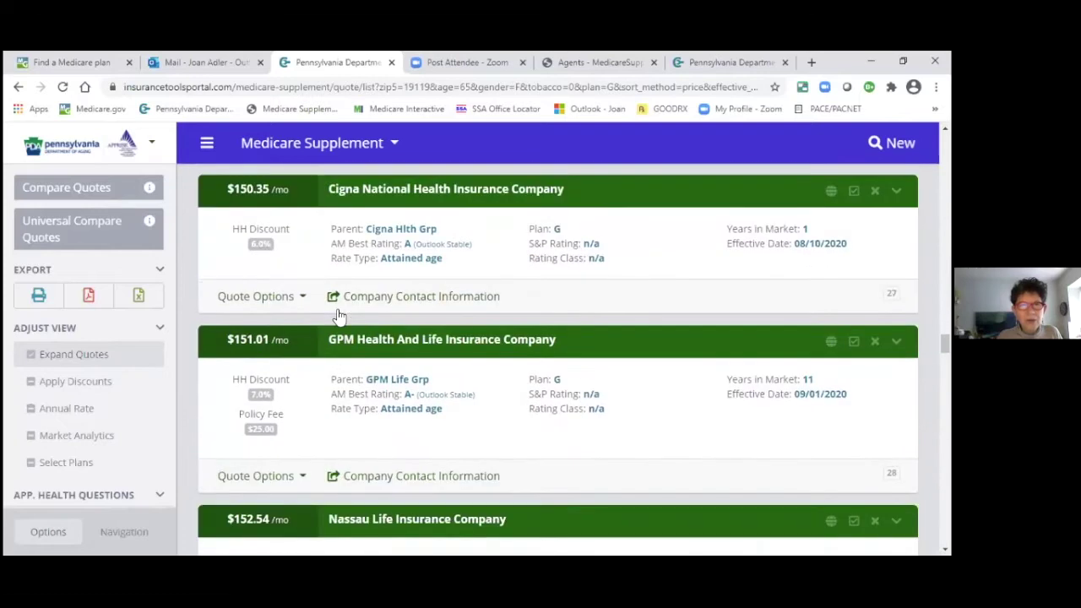
pyautogui.scroll(-12, 338, 316)
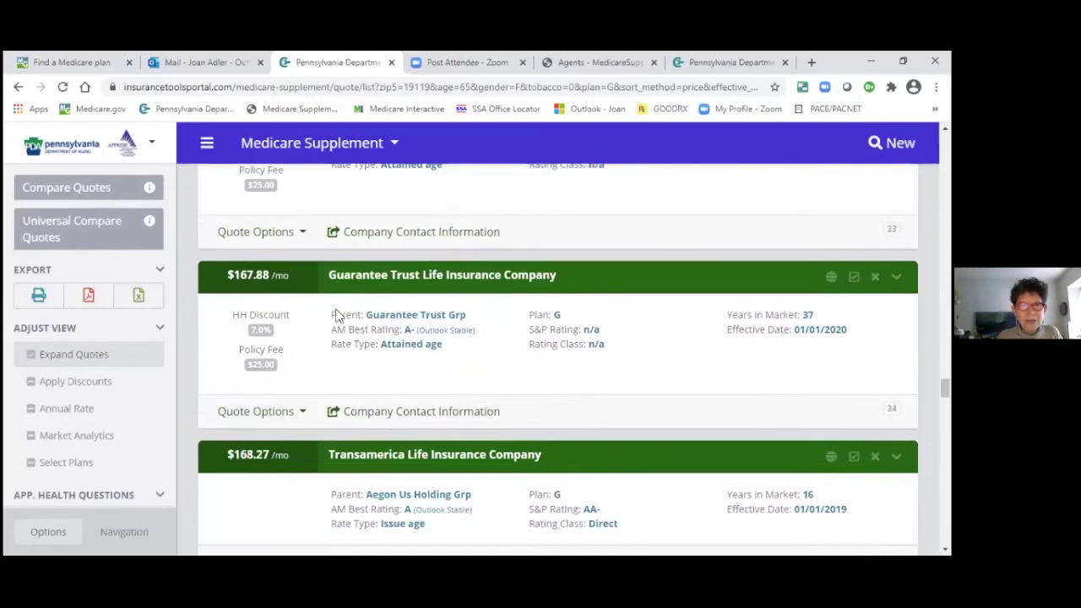
pyautogui.scroll(-12, 338, 311)
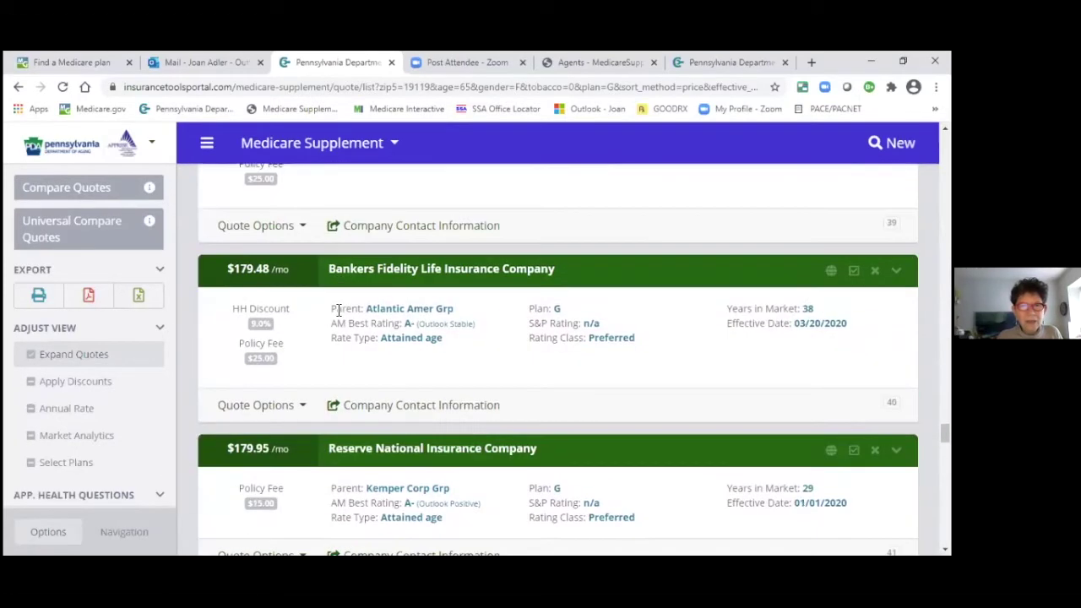
pyautogui.scroll(-12, 338, 313)
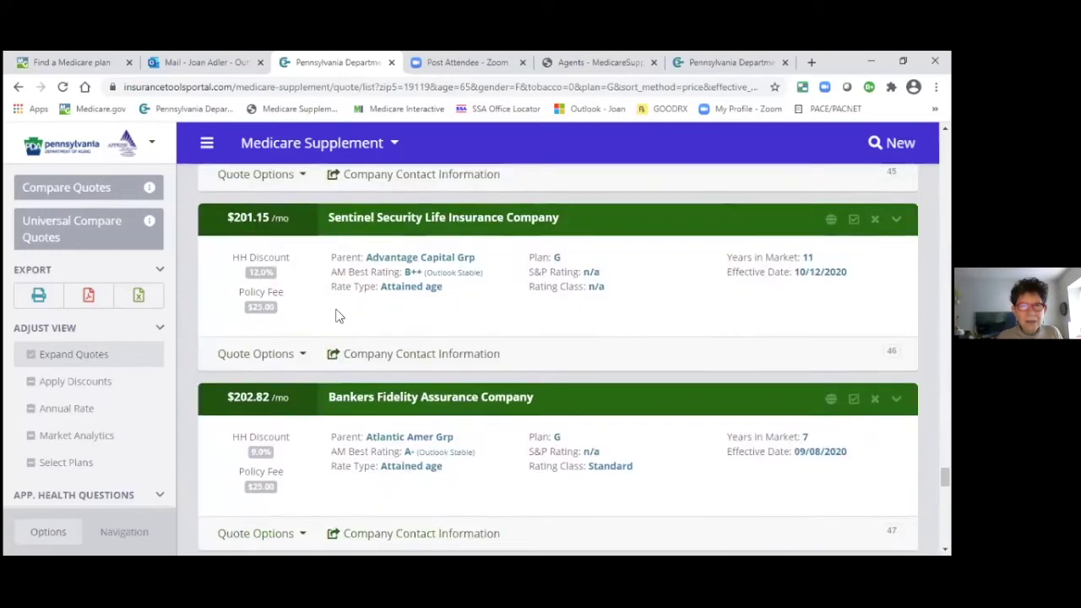
pyautogui.scroll(-10, 336, 314)
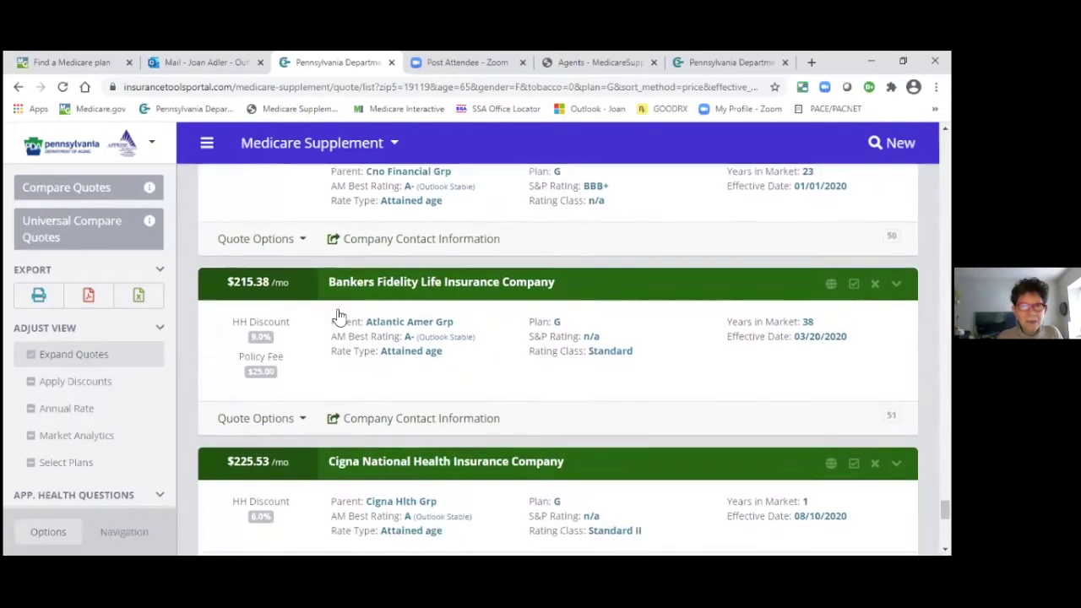
pyautogui.scroll(-6, 336, 314)
pyautogui.scroll(3, 336, 315)
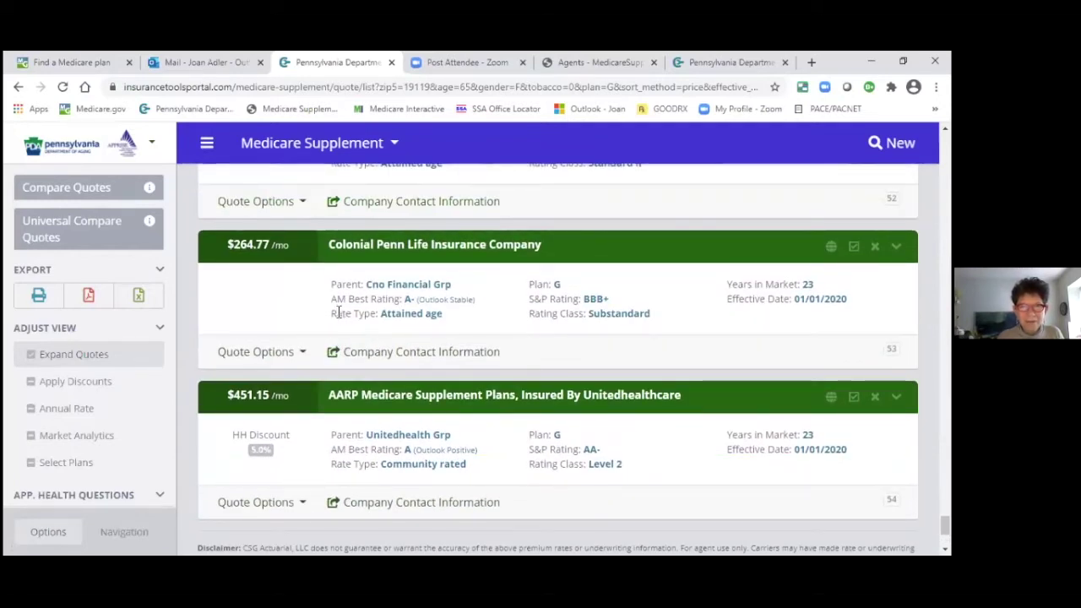
pyautogui.scroll(20, 341, 312)
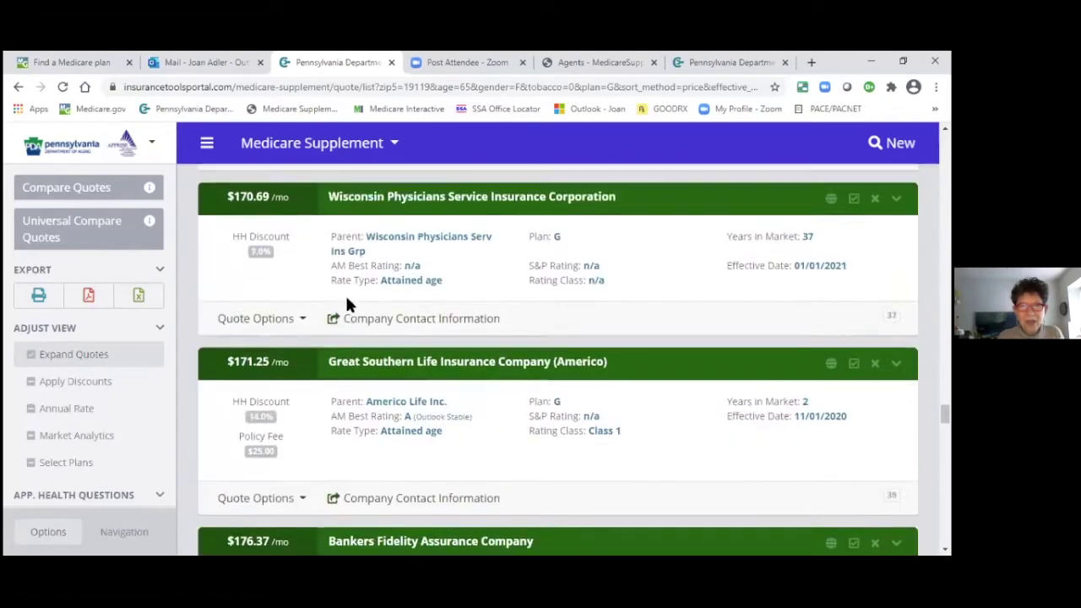
pyautogui.scroll(20, 350, 302)
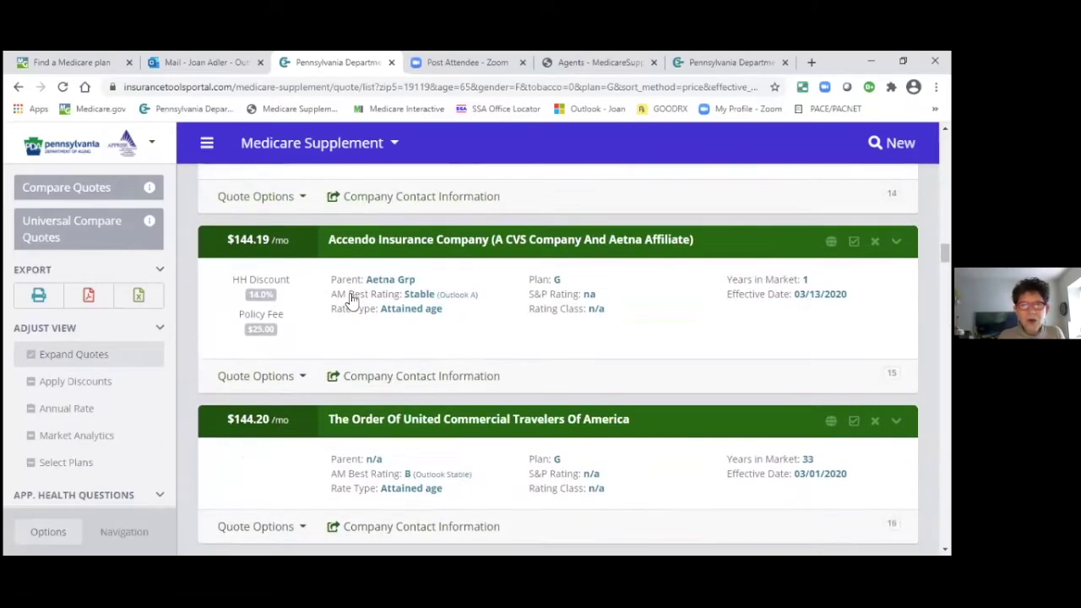
pyautogui.scroll(20, 350, 300)
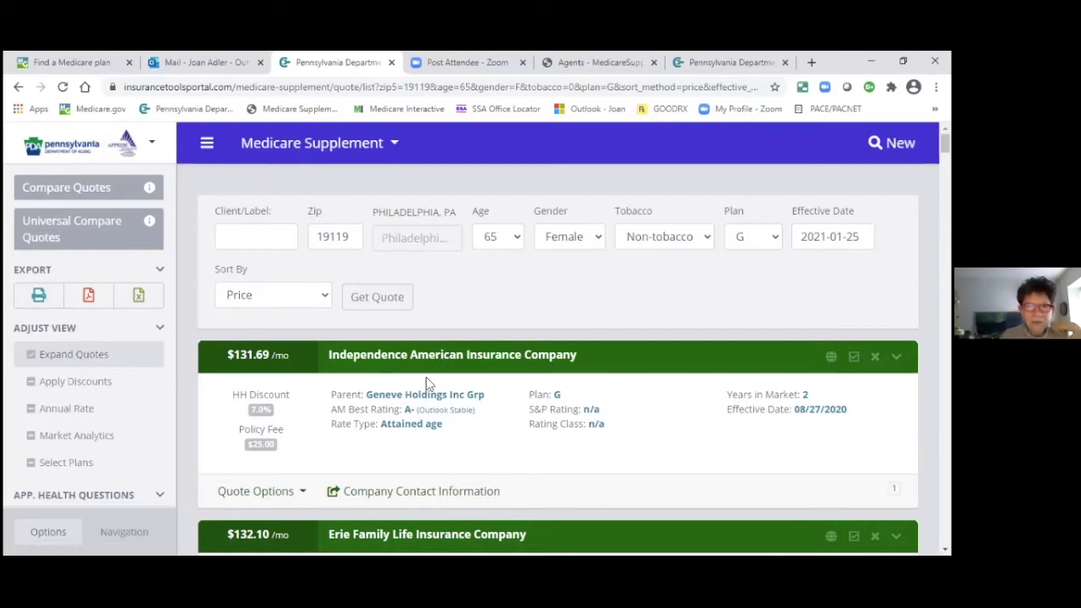
# Step: Change the plan to N and get the Medicare Supplement quotes
pyautogui.scroll(-3, 427, 382)
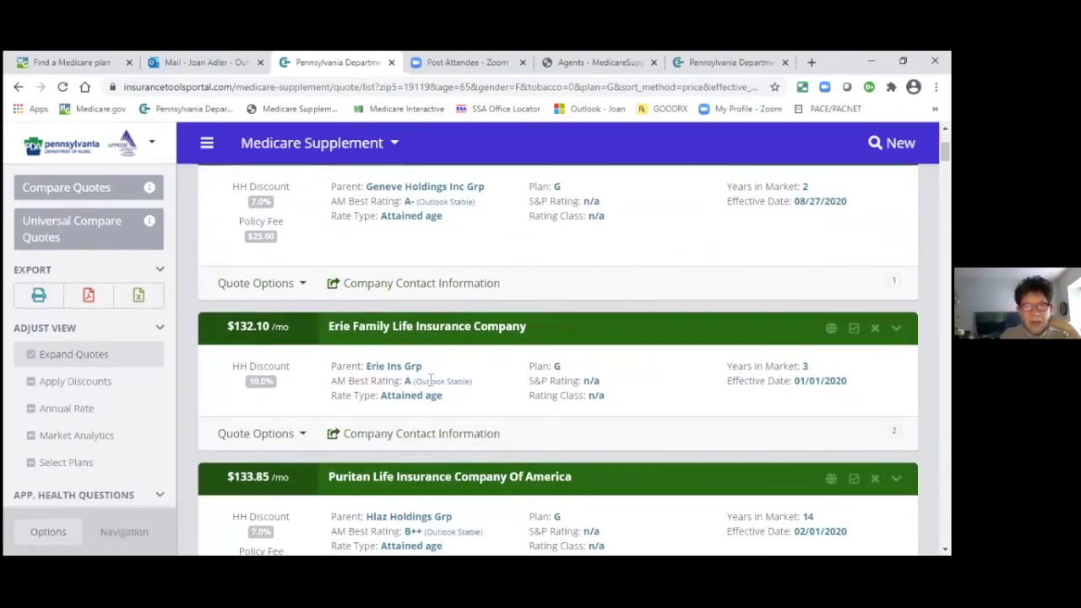
pyautogui.scroll(3, 430, 380)
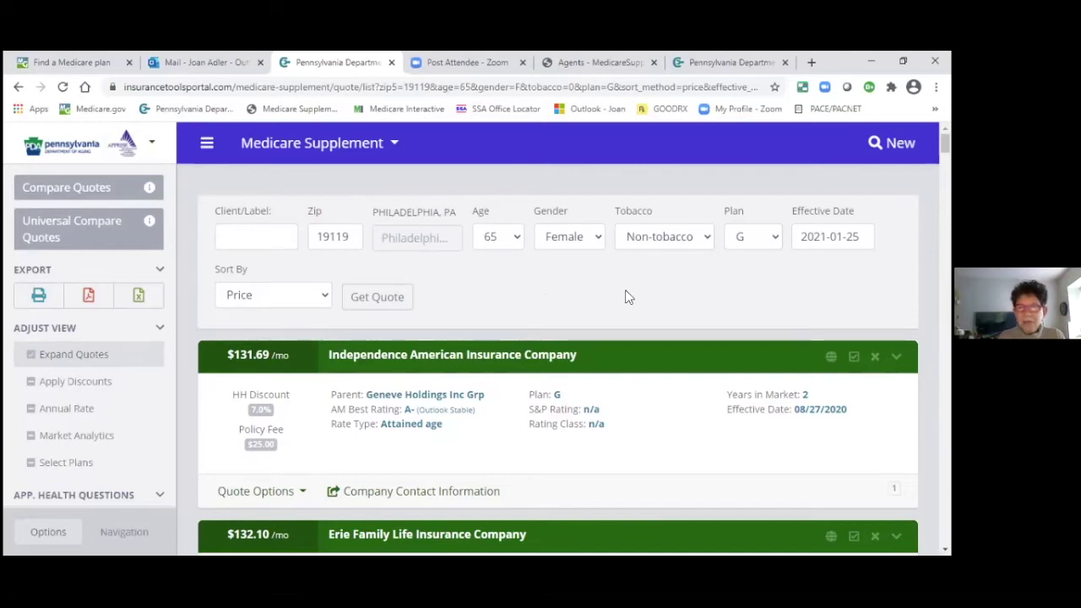
pyautogui.click(776, 238)
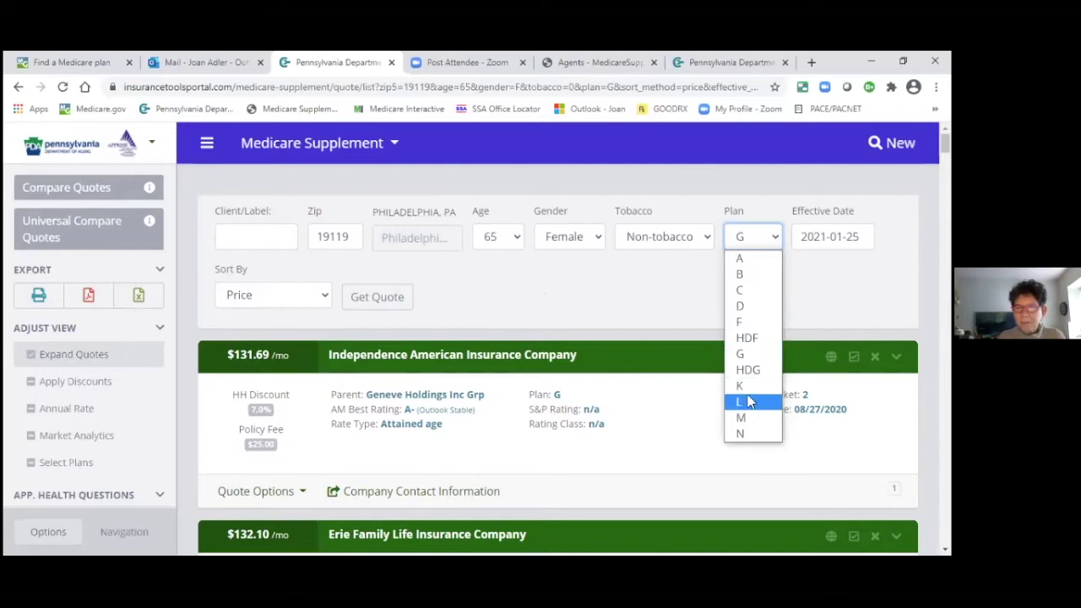
pyautogui.click(744, 433)
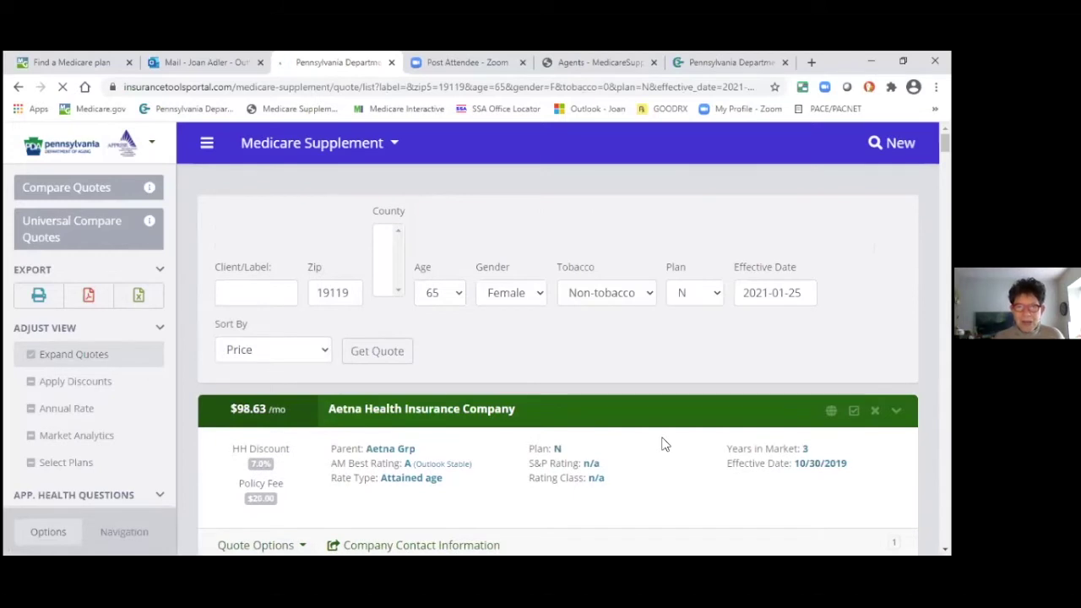
# Step: Examine the Plan N quotes from the cheapest upward, comparing companies, monthly prices, ratings and discounts
pyautogui.scroll(-4, 664, 443)
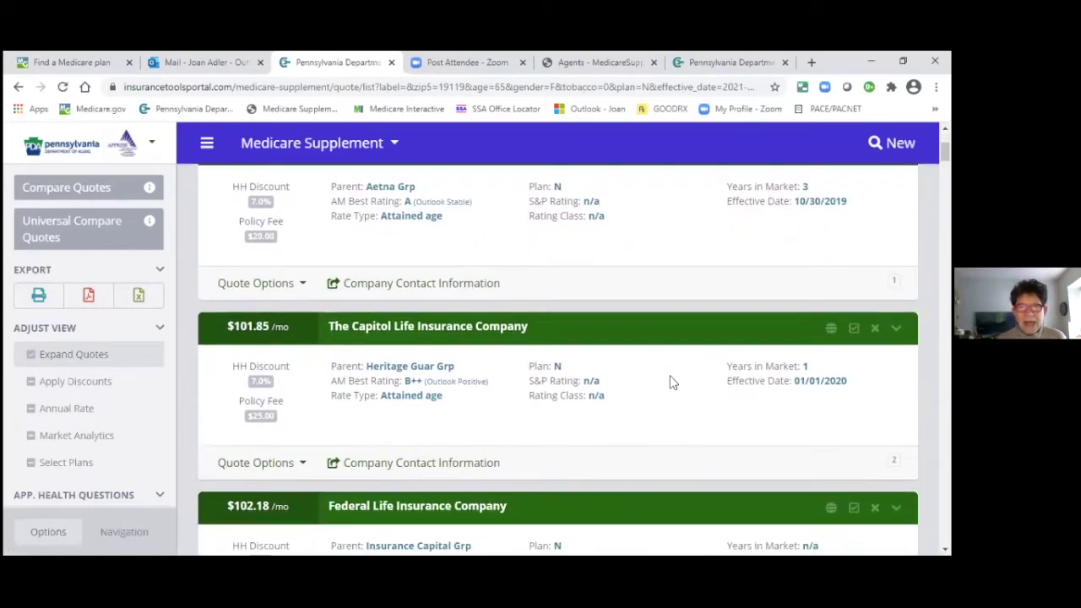
pyautogui.scroll(4, 664, 443)
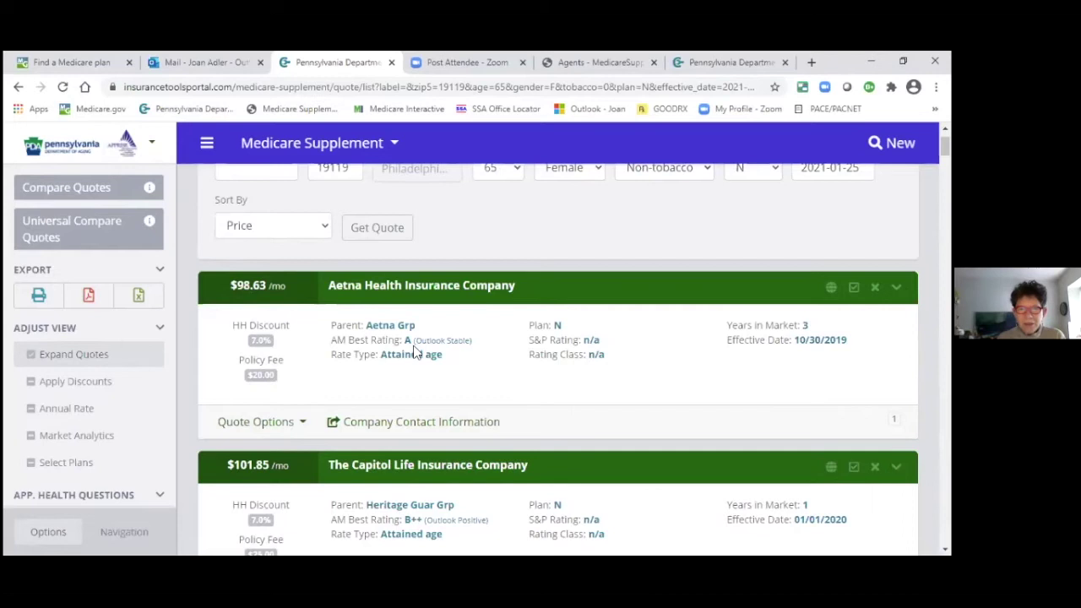
pyautogui.scroll(-3, 414, 353)
pyautogui.scroll(-3, 414, 353)
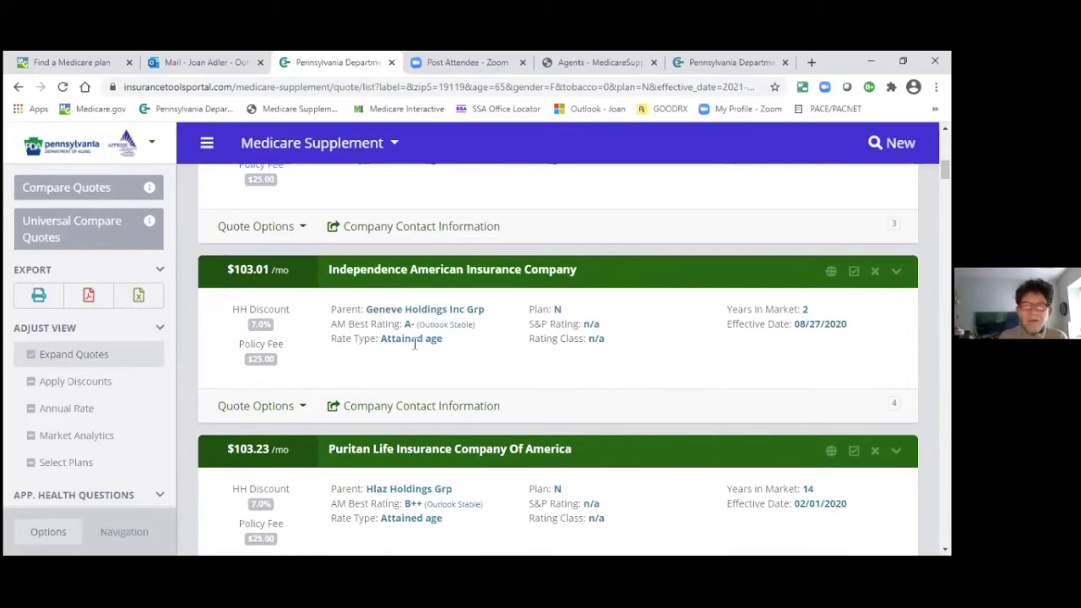
pyautogui.scroll(-2, 413, 342)
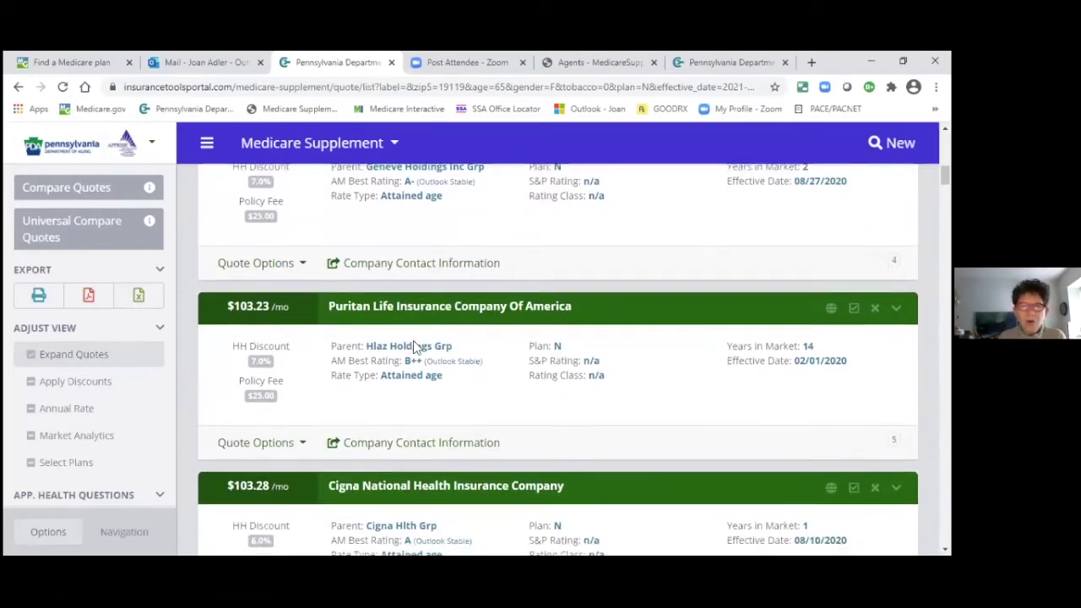
pyautogui.scroll(-3, 414, 343)
pyautogui.scroll(-9, 414, 346)
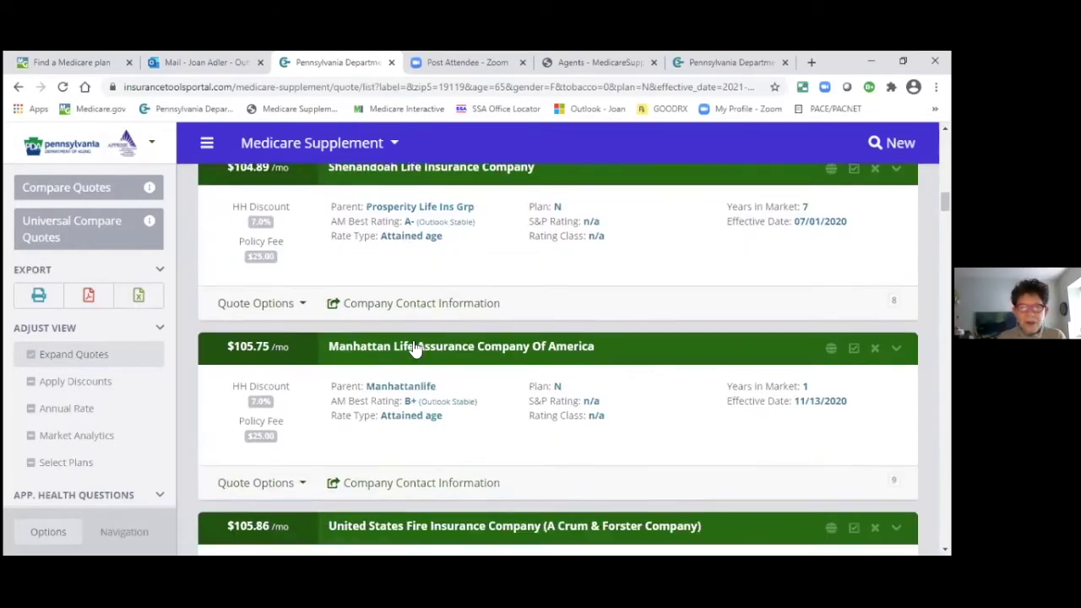
pyautogui.scroll(-14, 416, 344)
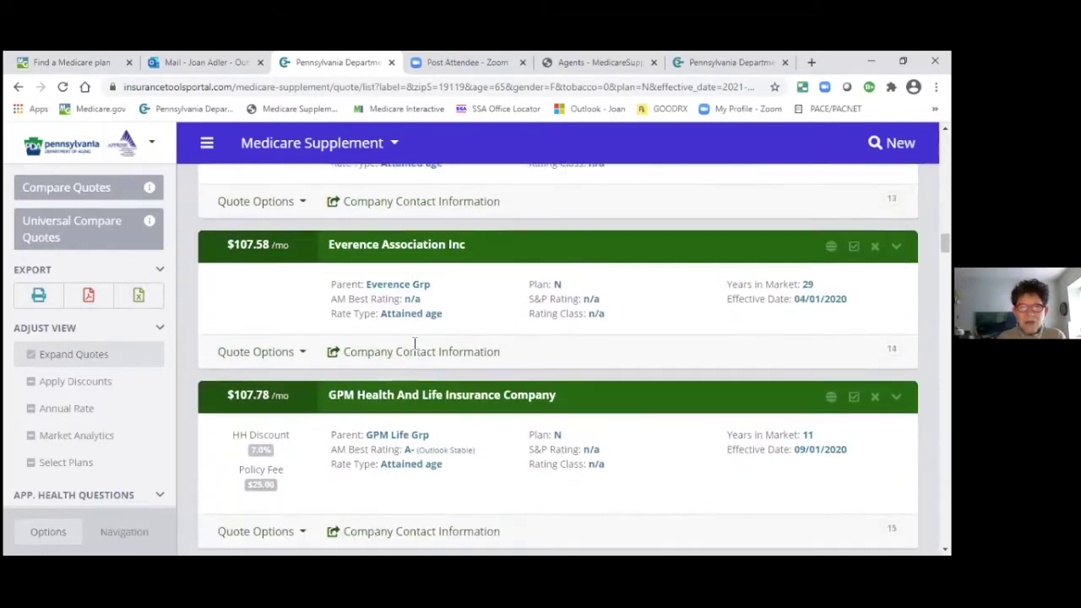
pyautogui.scroll(-7, 414, 349)
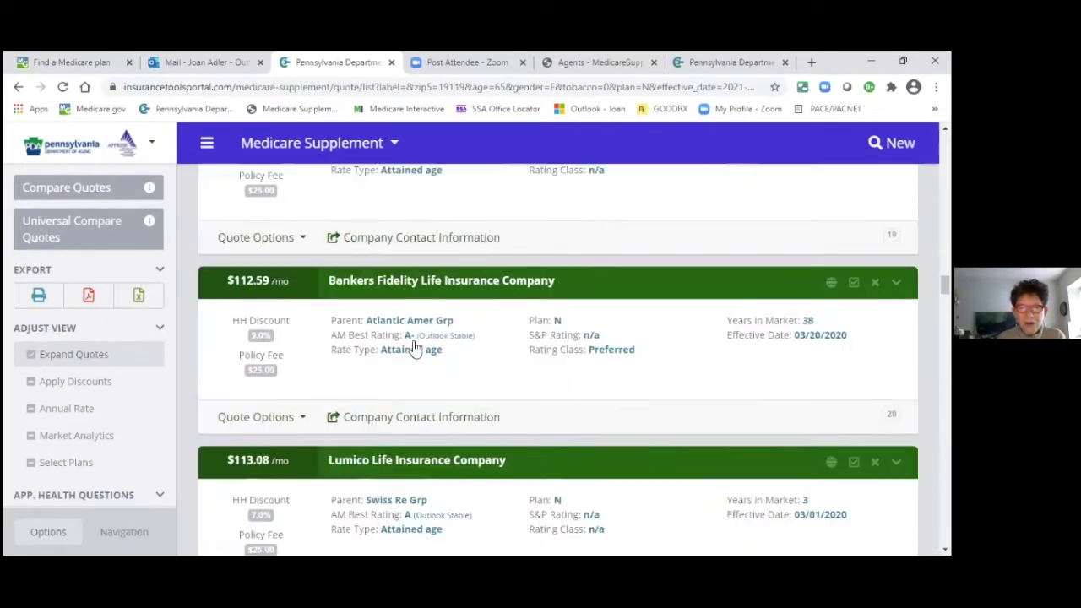
pyautogui.scroll(6, 413, 350)
pyautogui.scroll(20, 414, 346)
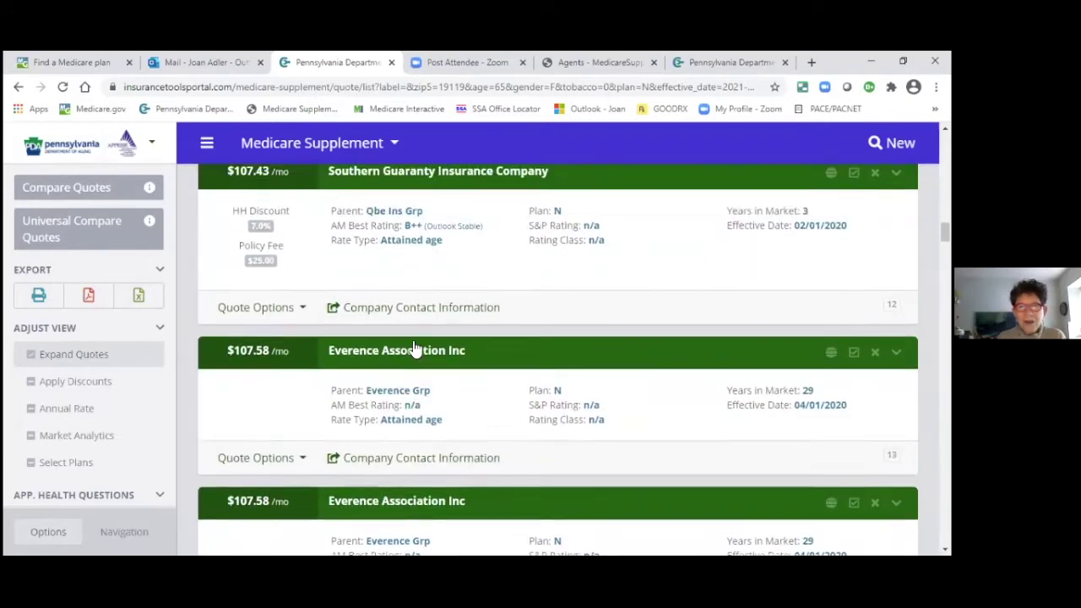
pyautogui.scroll(17, 414, 346)
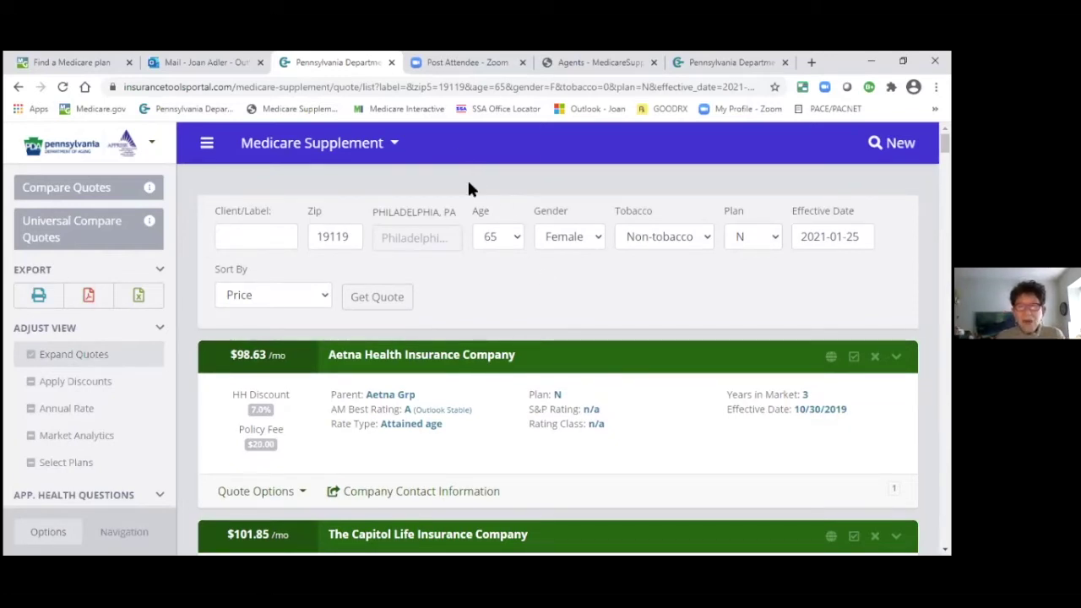
# Step: Set the applicant's age to 67 and get the Plan N quotes again
pyautogui.click(515, 236)
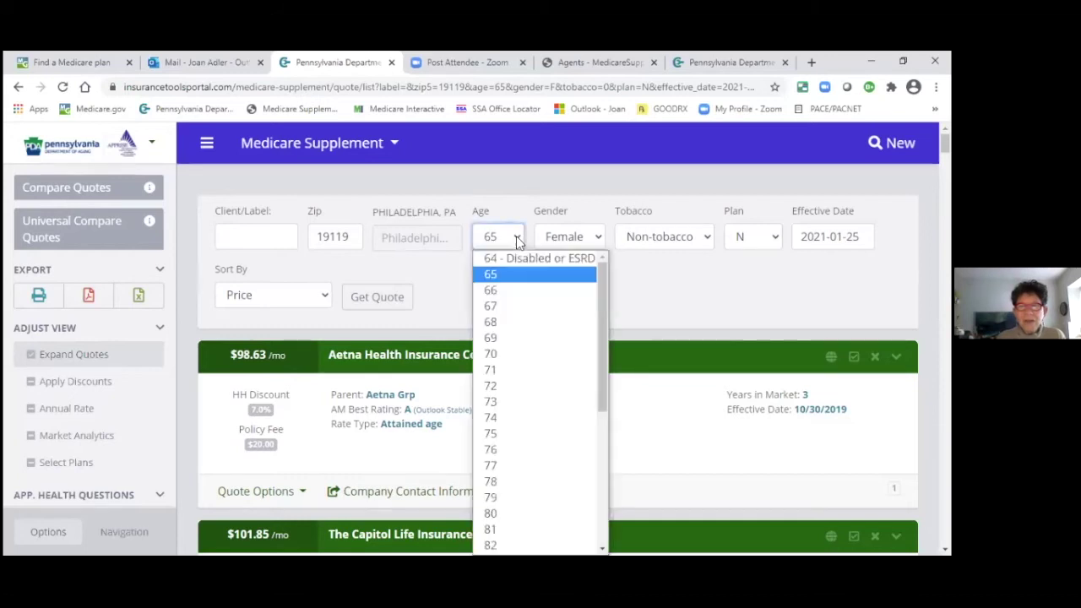
pyautogui.click(491, 309)
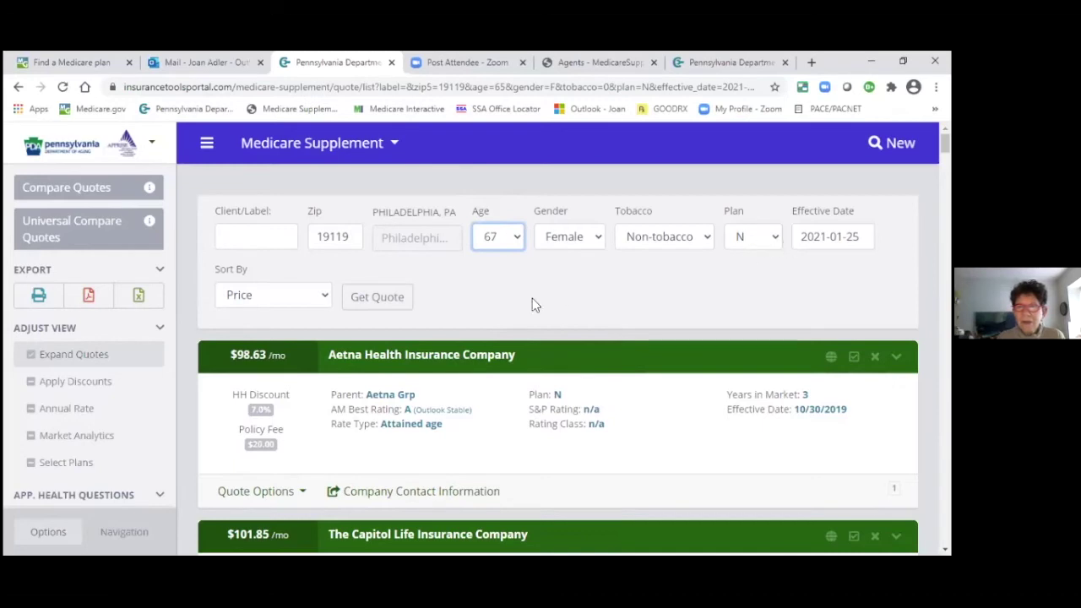
pyautogui.click(374, 300)
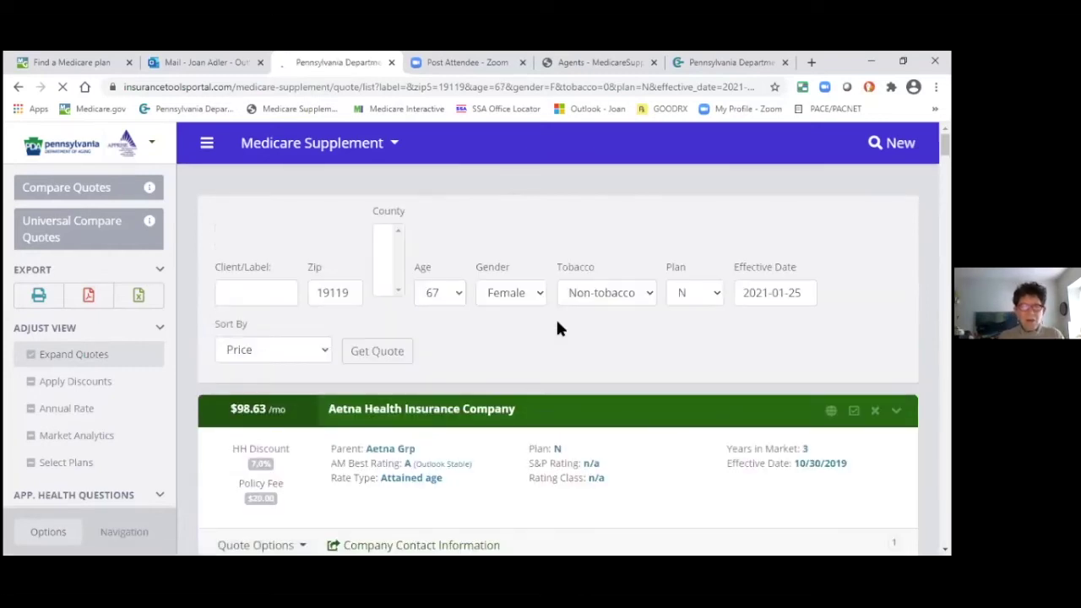
pyautogui.scroll(-2, 456, 380)
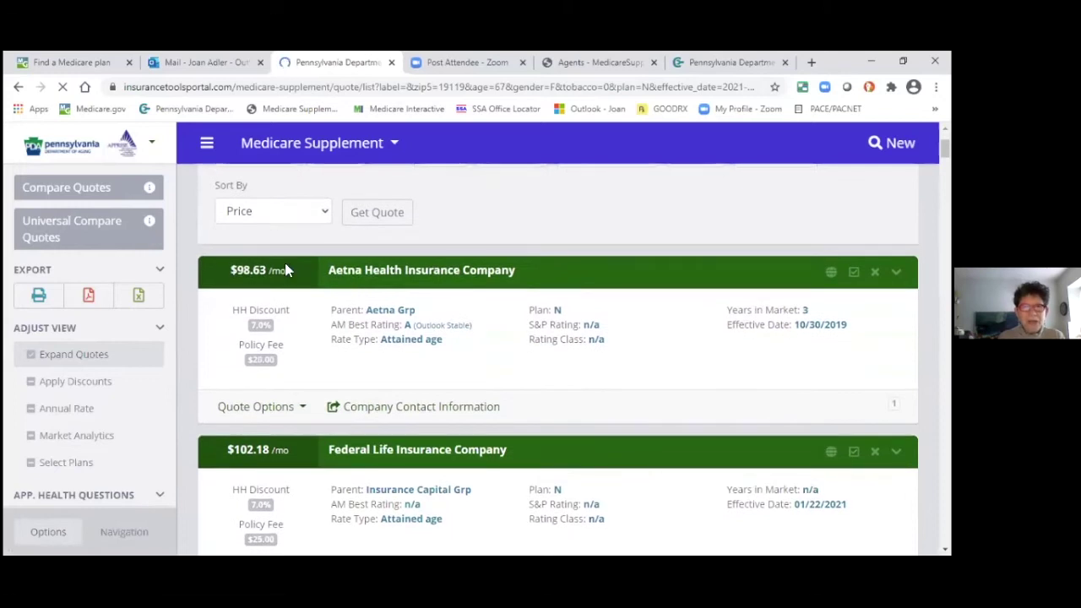
# Step: Switch the plan back to G and get the quotes for the 67-year-old applicant
pyautogui.scroll(1, 372, 291)
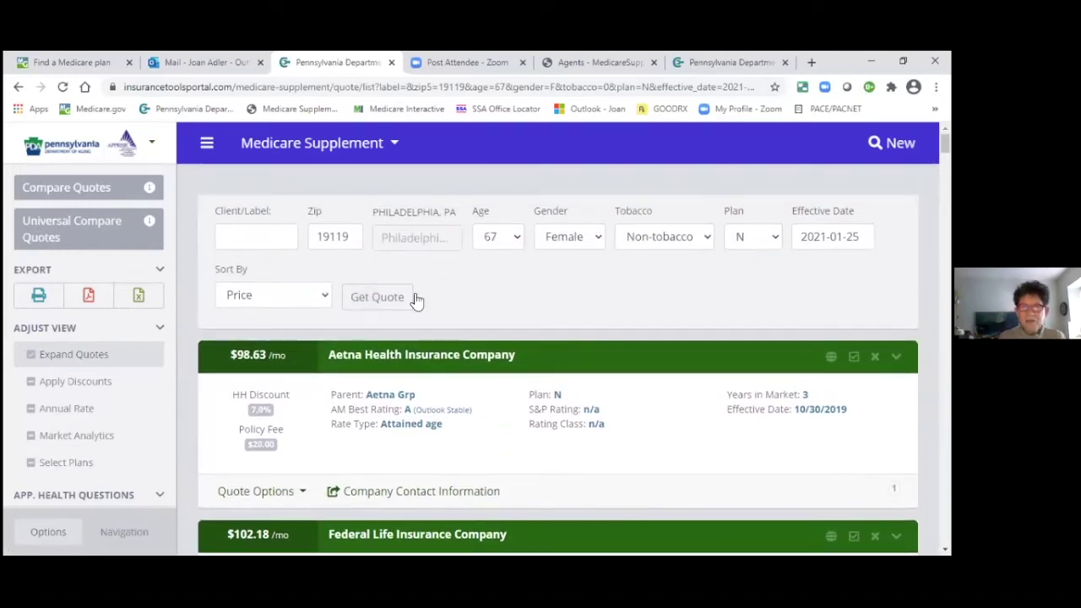
pyautogui.click(775, 235)
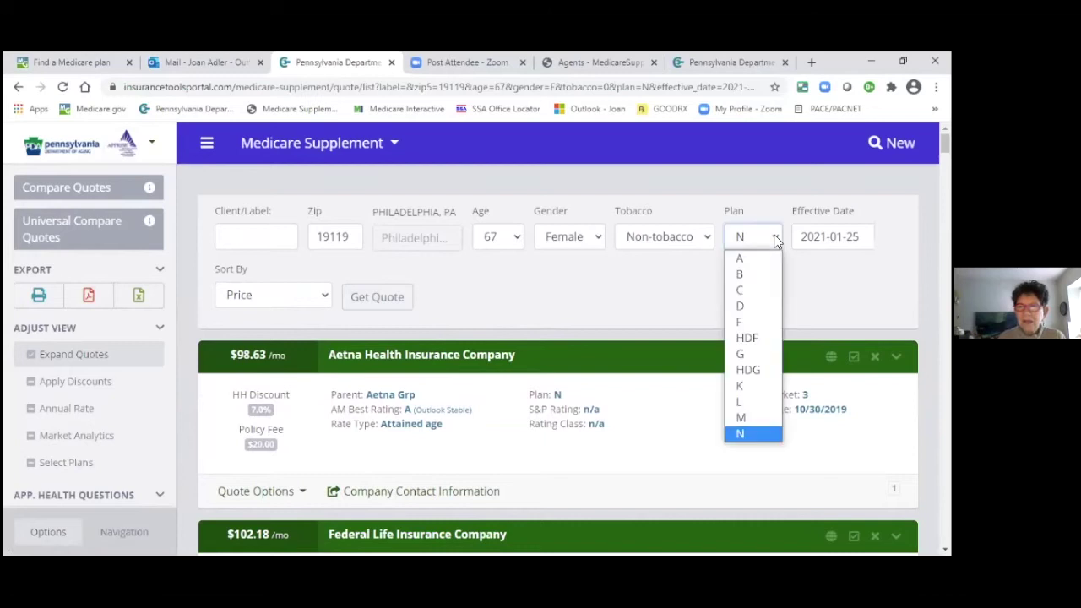
pyautogui.click(749, 354)
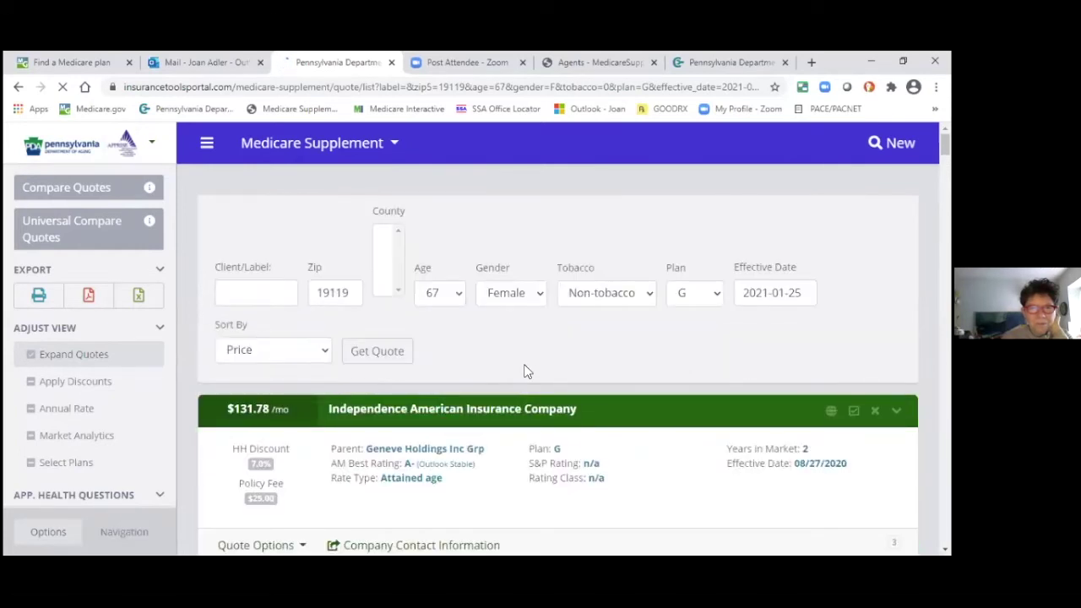
# Step: Set the applicant to a male tobacco user and get the Plan G quotes at age 67
pyautogui.scroll(-3, 591, 369)
pyautogui.scroll(-2, 484, 334)
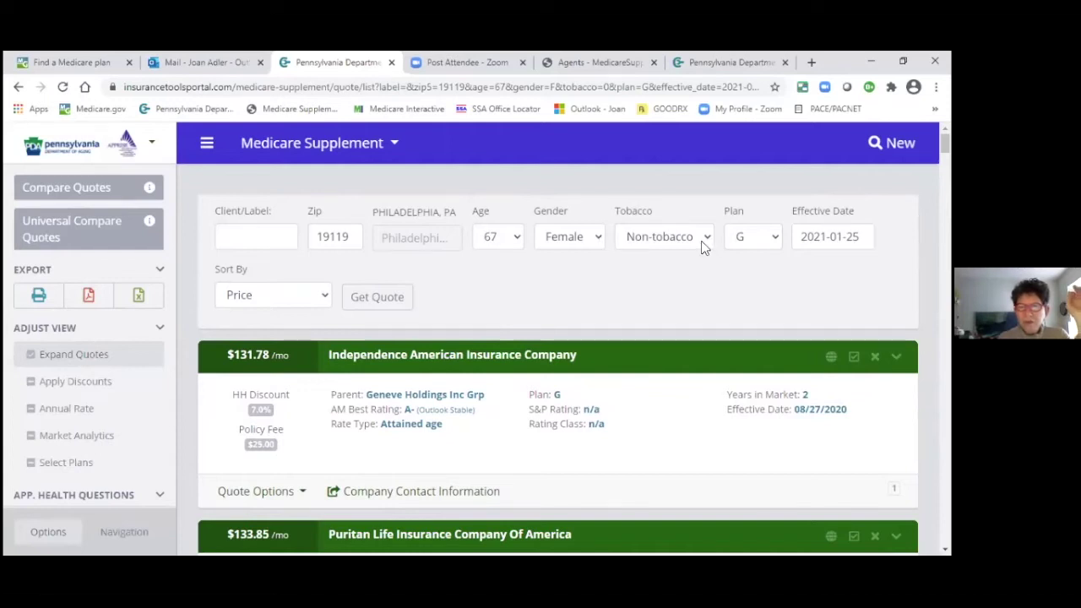
pyautogui.click(596, 236)
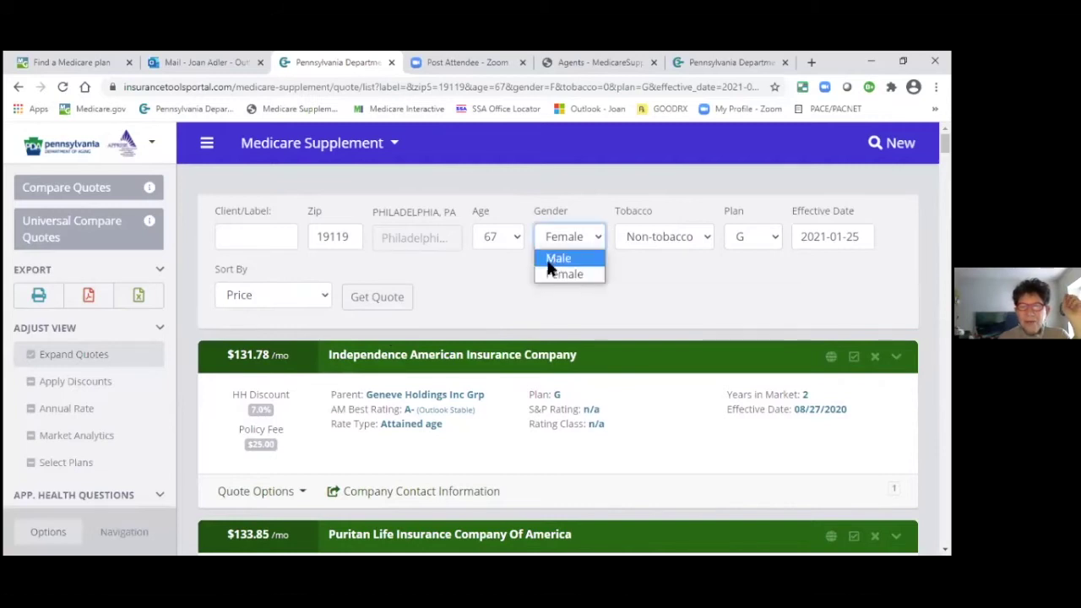
pyautogui.click(553, 260)
pyautogui.click(707, 237)
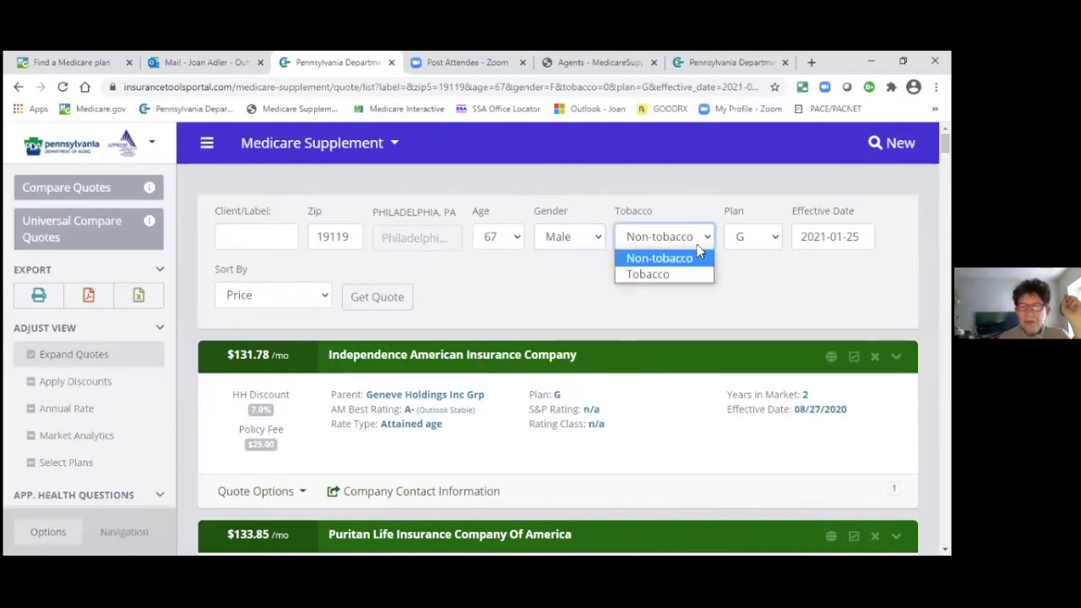
pyautogui.click(657, 271)
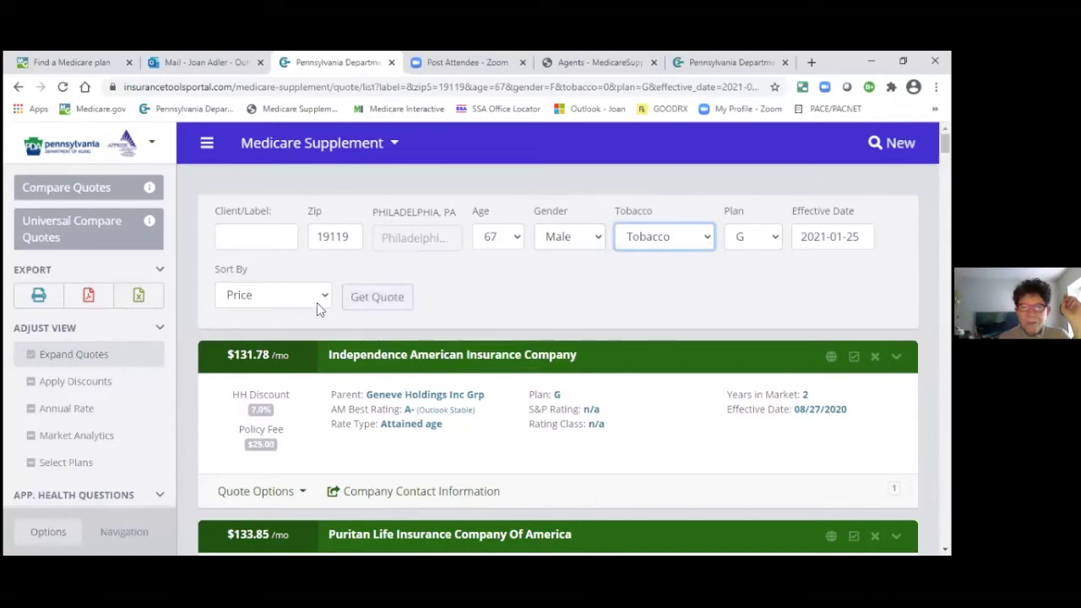
pyautogui.click(372, 295)
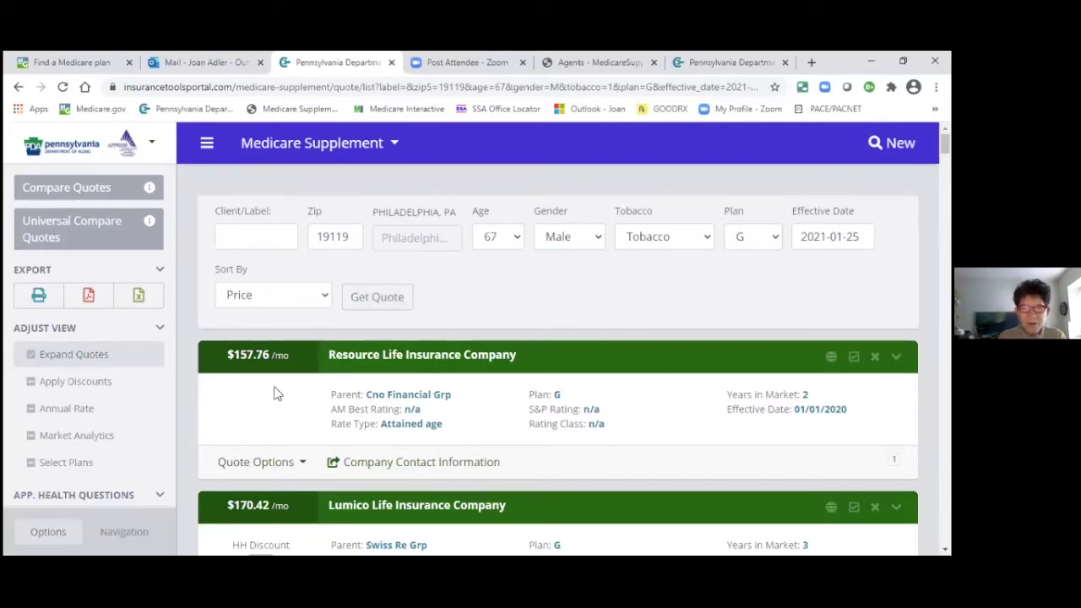
# Step: Examine the Plan G quotes for the male tobacco user, comparing companies, monthly prices, ratings and household discounts
pyautogui.scroll(-2, 319, 421)
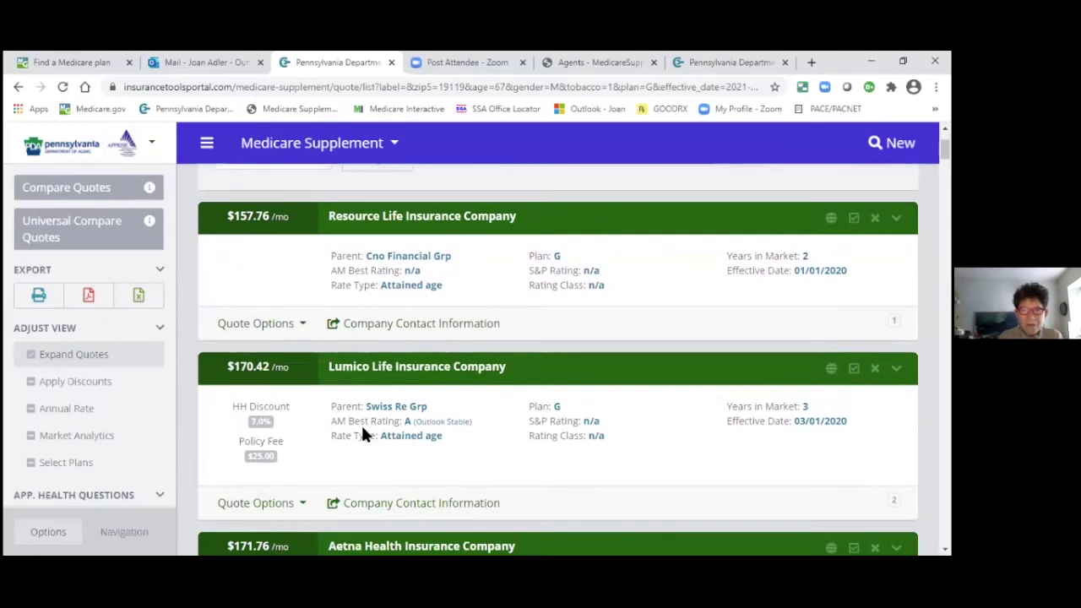
pyautogui.scroll(-3, 363, 433)
pyautogui.scroll(1, 365, 434)
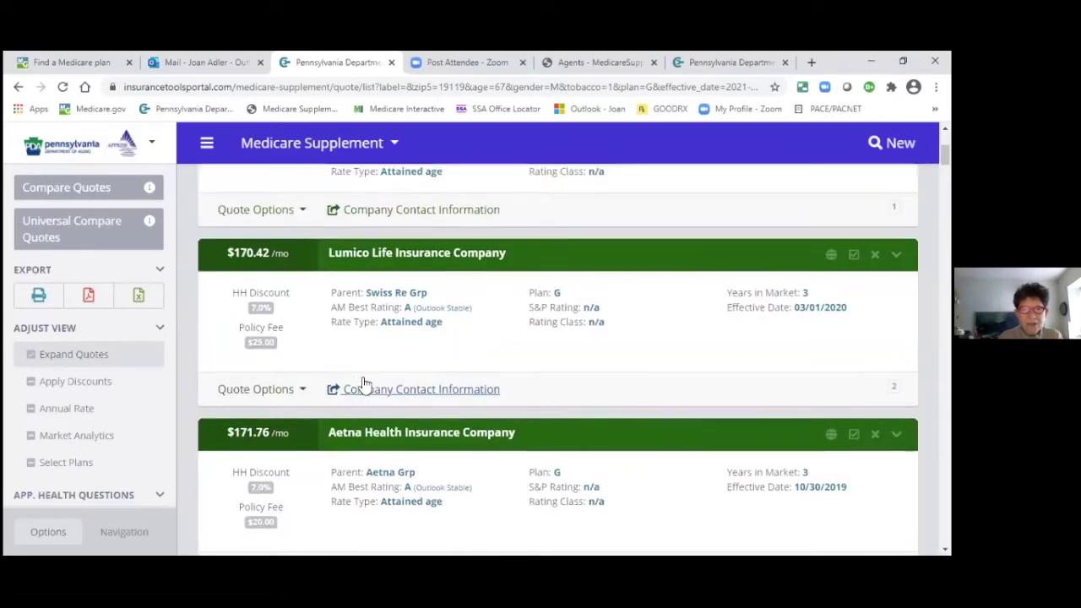
pyautogui.scroll(1, 365, 384)
pyautogui.scroll(2, 309, 425)
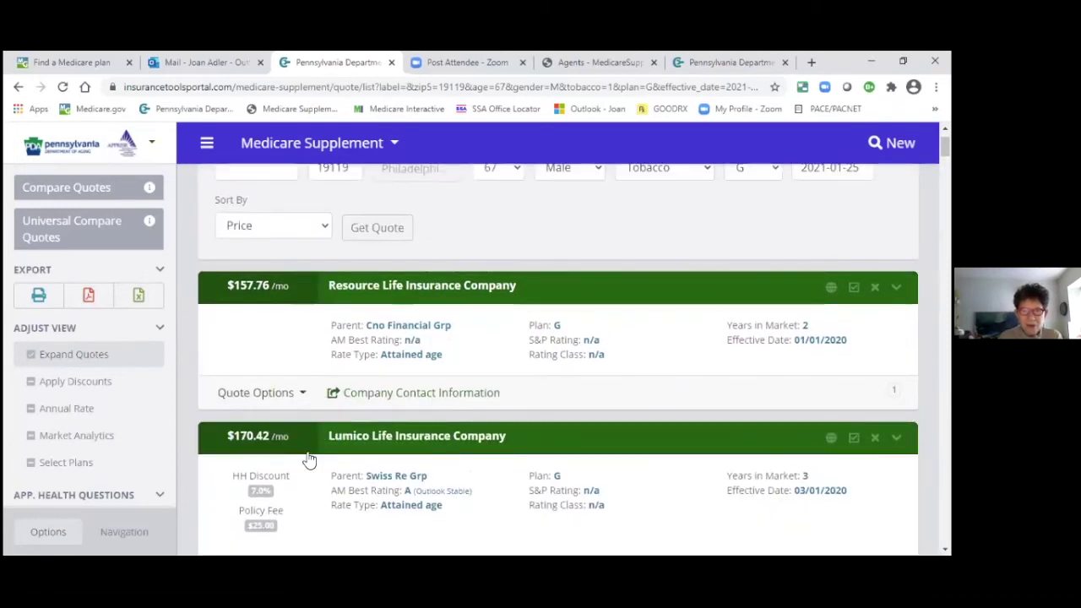
pyautogui.scroll(-1, 309, 458)
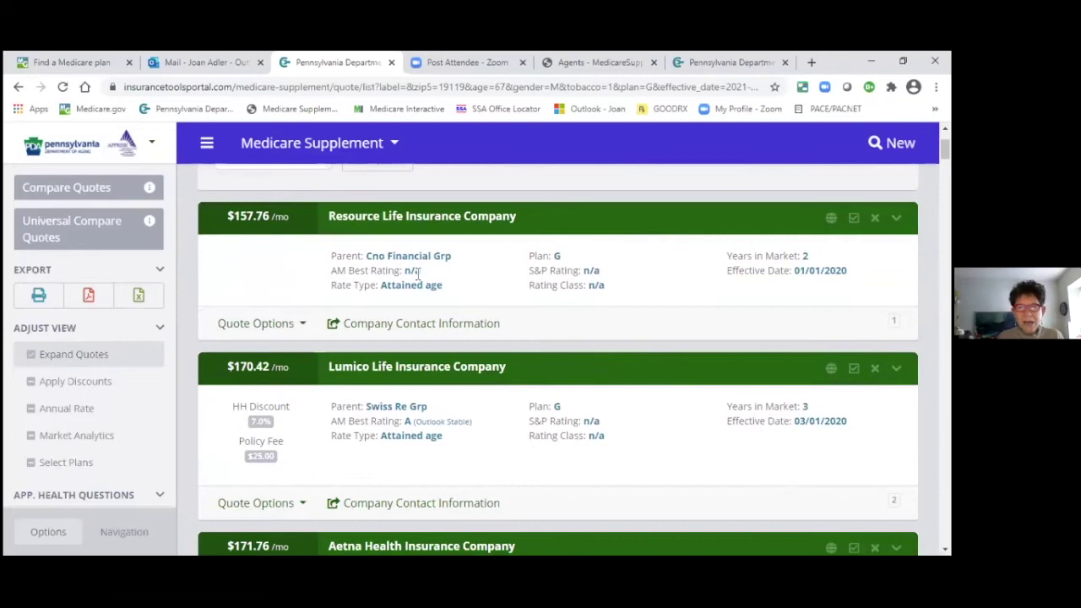
pyautogui.scroll(-7, 498, 333)
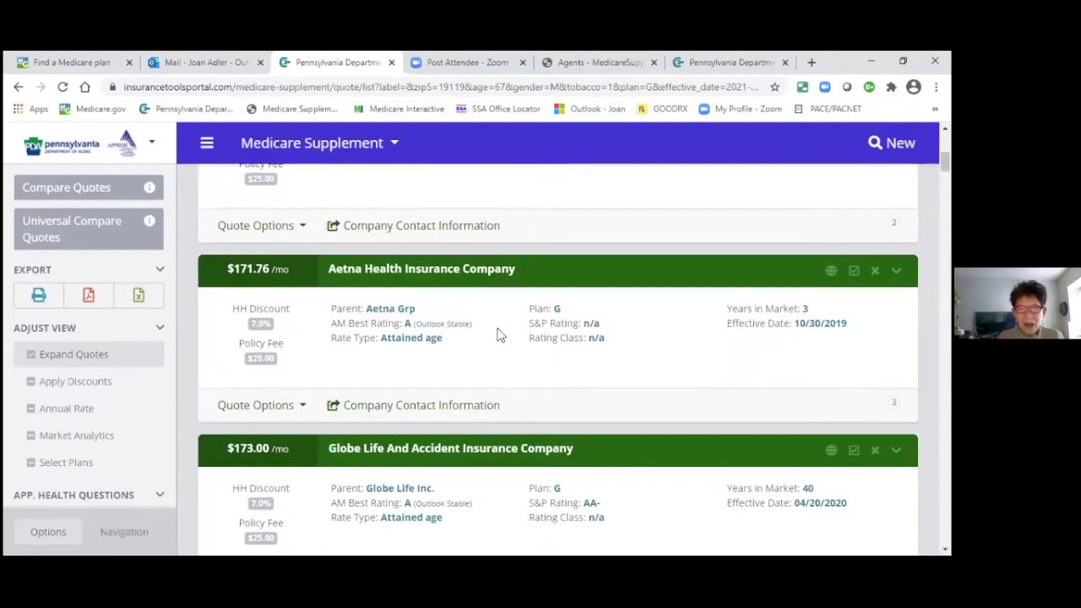
pyautogui.scroll(-4, 499, 334)
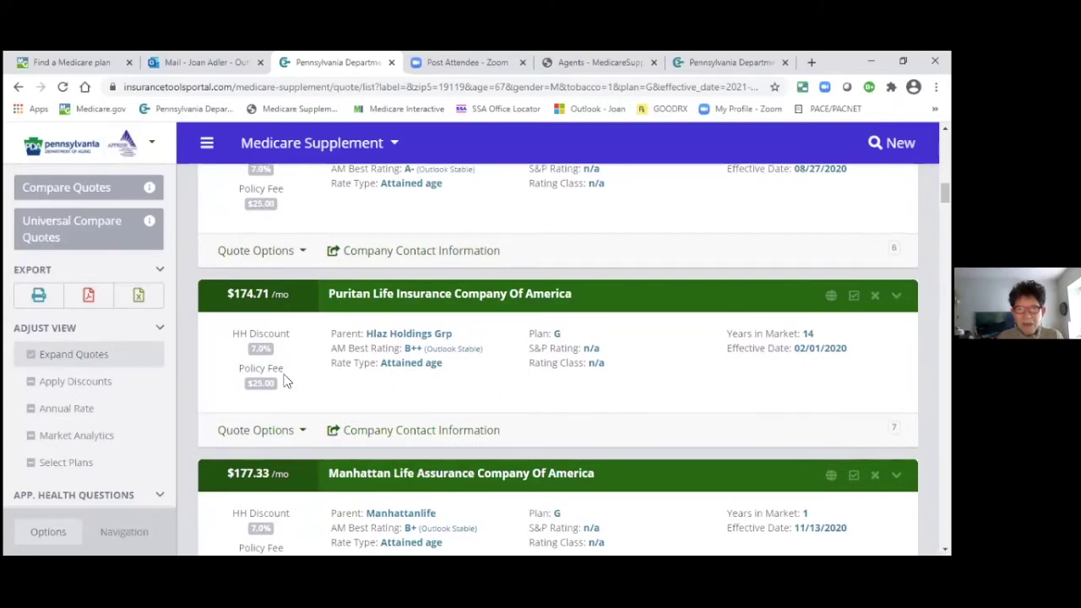
pyautogui.scroll(2, 495, 329)
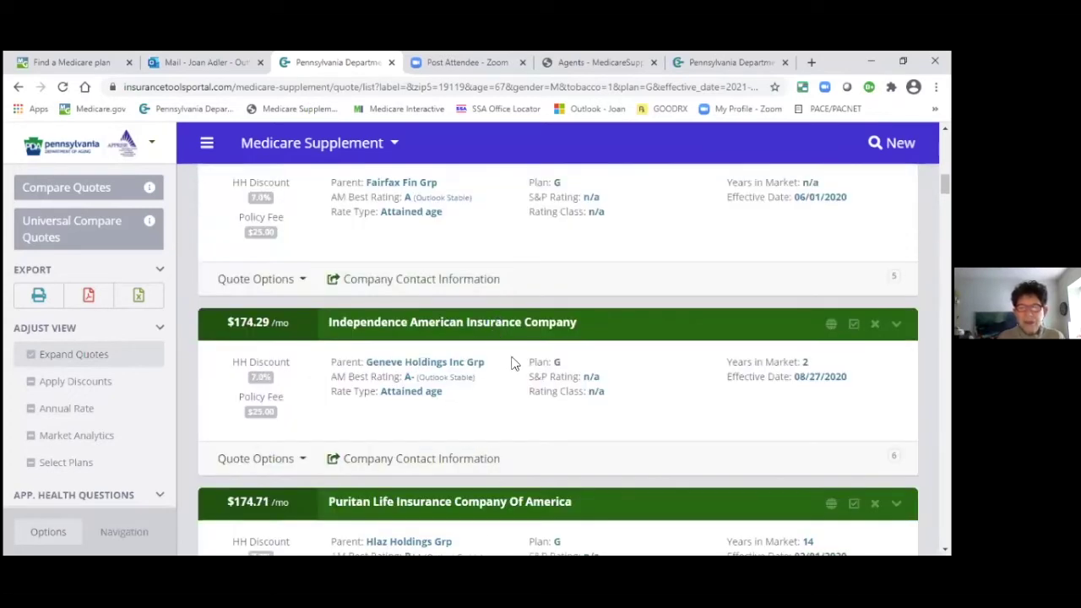
pyautogui.scroll(2, 511, 362)
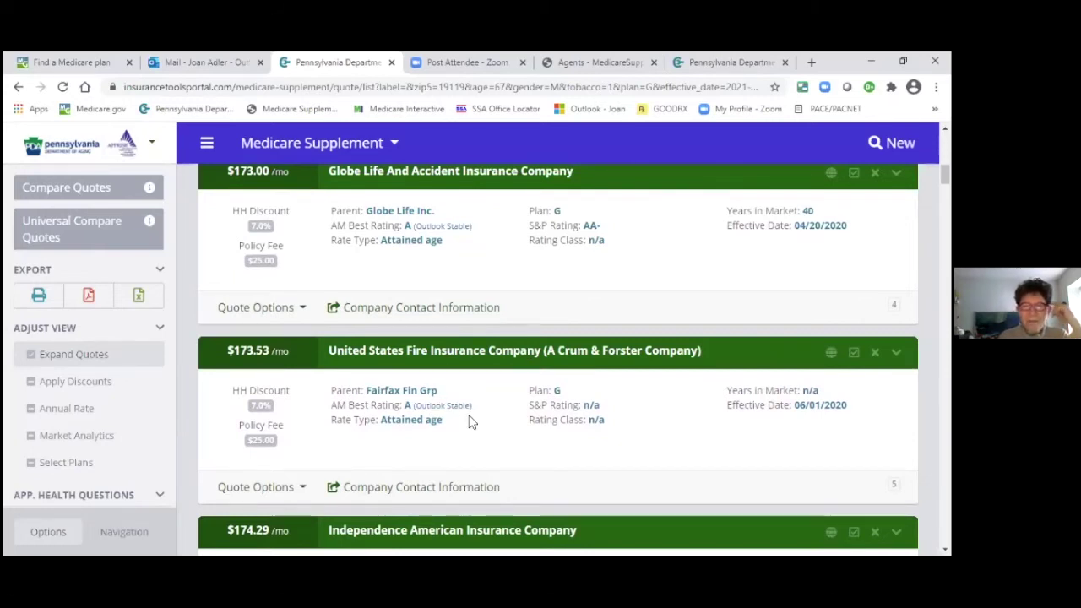
pyautogui.scroll(5, 472, 418)
pyautogui.scroll(3, 477, 406)
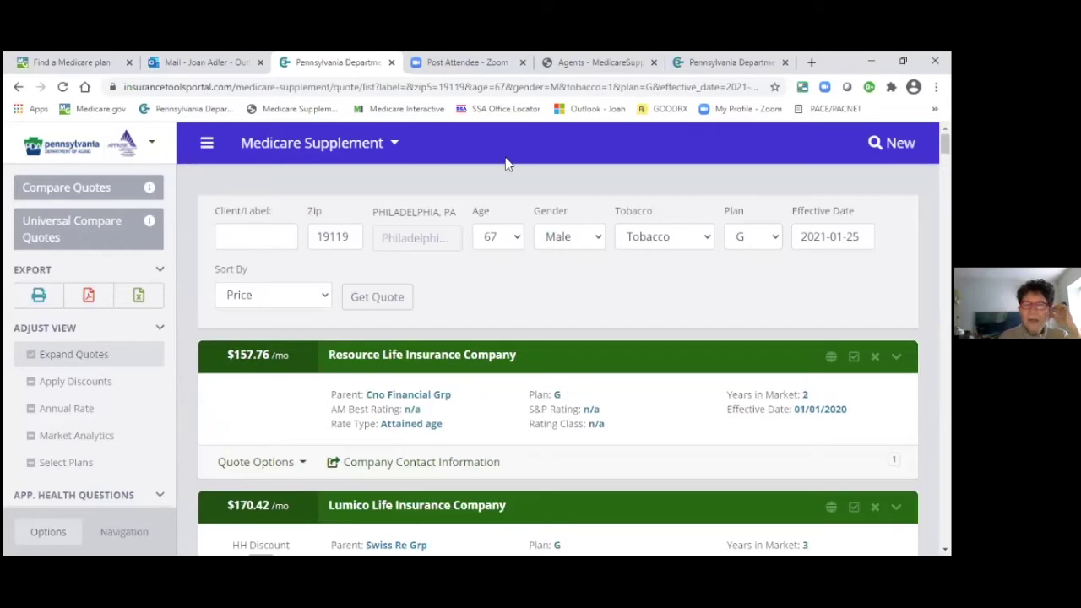
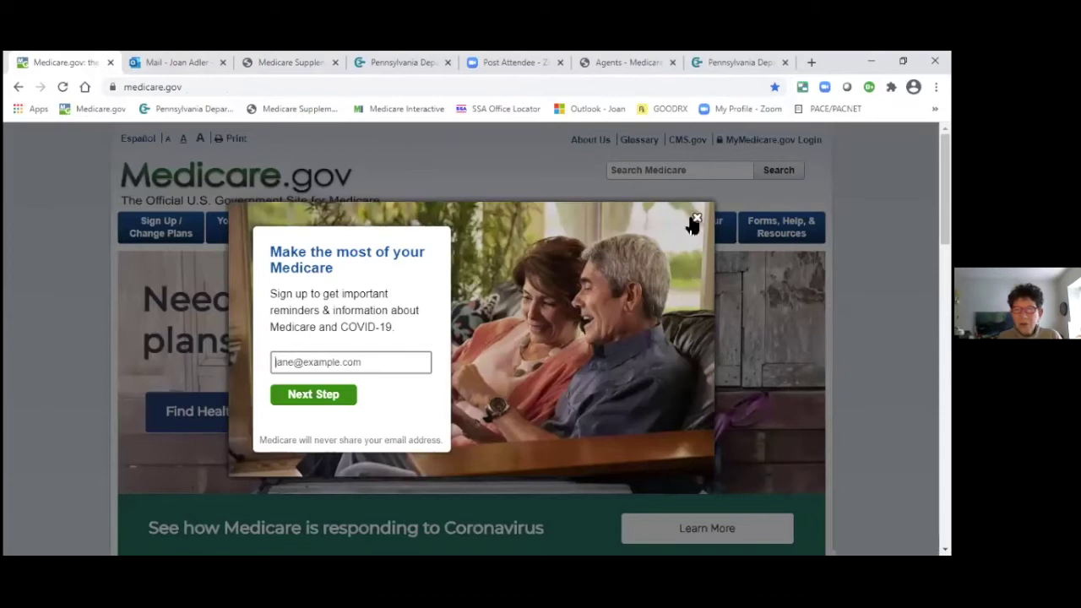
# Step: On Medicare.gov, dismiss the e-mail sign-up pop-up and look over the main topic categories, from plan sign-up to forms and resources
pyautogui.click(697, 219)
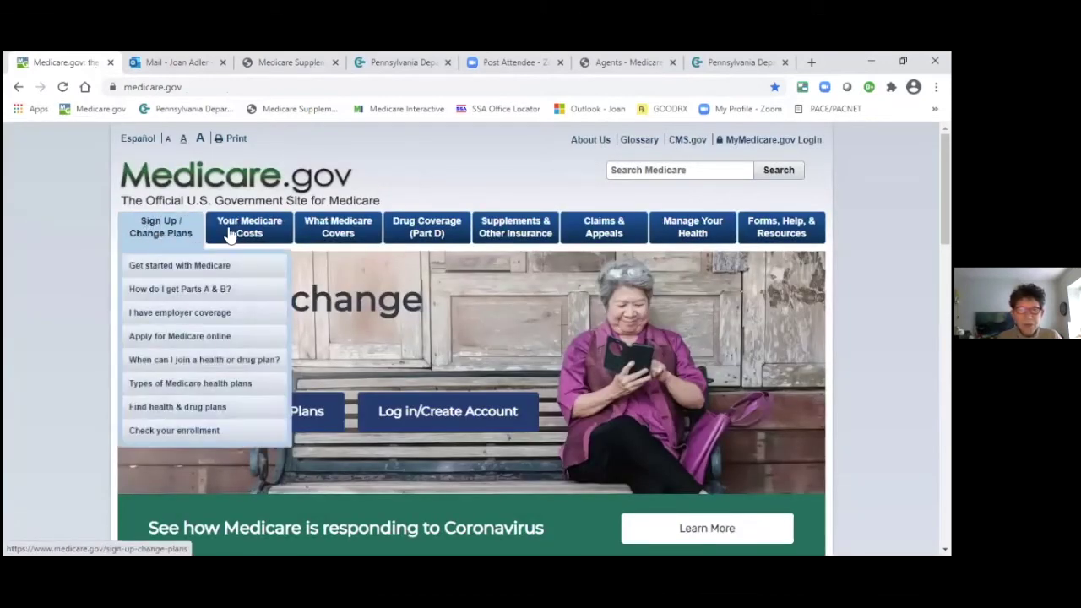
pyautogui.moveTo(239, 235)
pyautogui.moveTo(431, 242)
pyautogui.moveTo(625, 245)
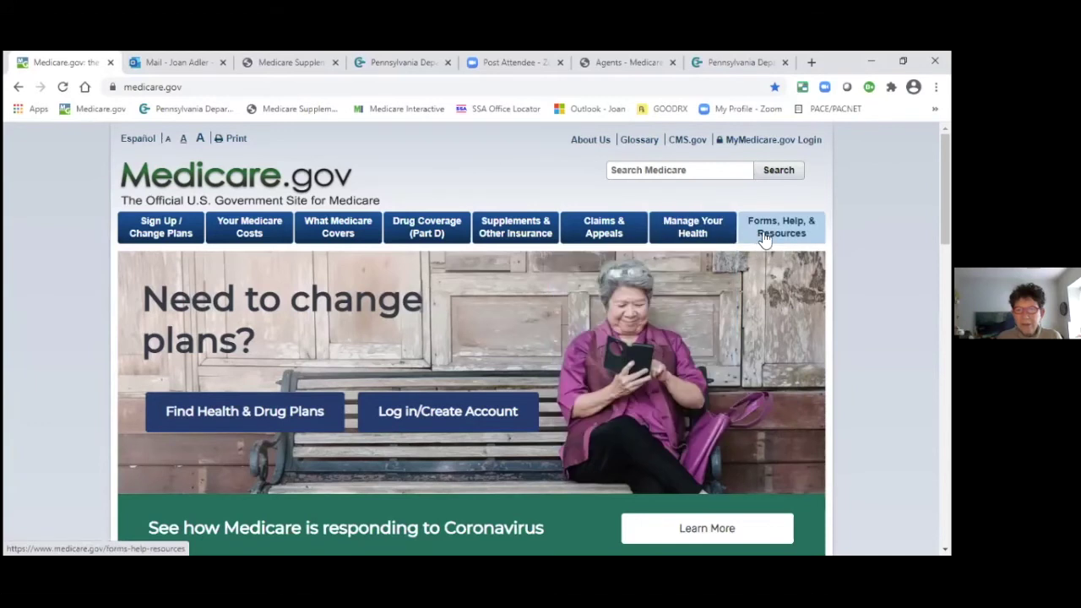
pyautogui.moveTo(792, 236)
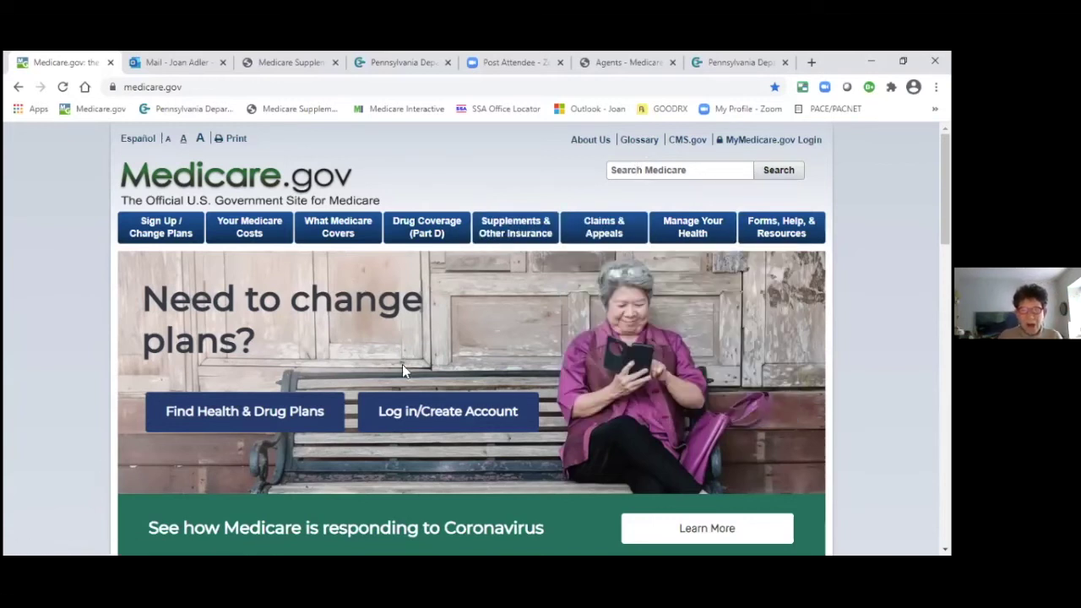
# Step: Open the account registration form through the Medicare.gov login page and review the details it asks for
pyautogui.click(431, 426)
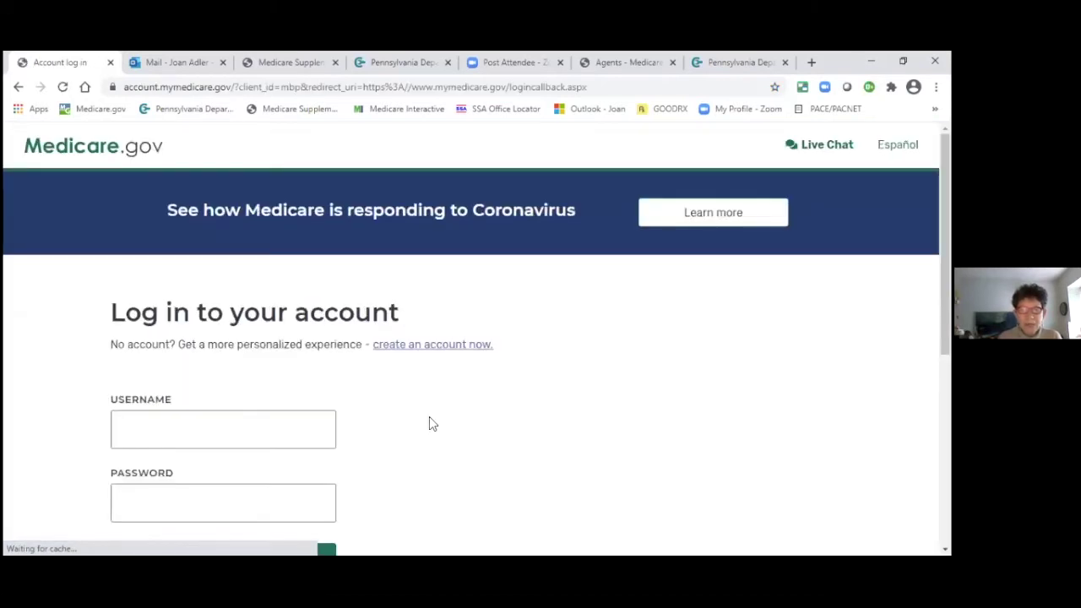
pyautogui.scroll(-1, 432, 426)
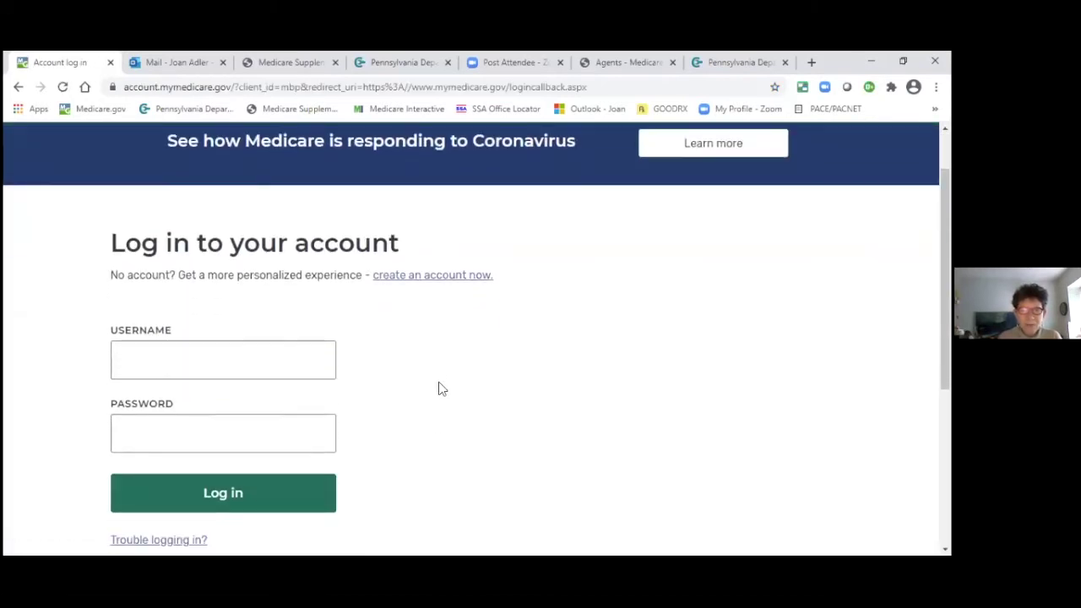
pyautogui.click(404, 279)
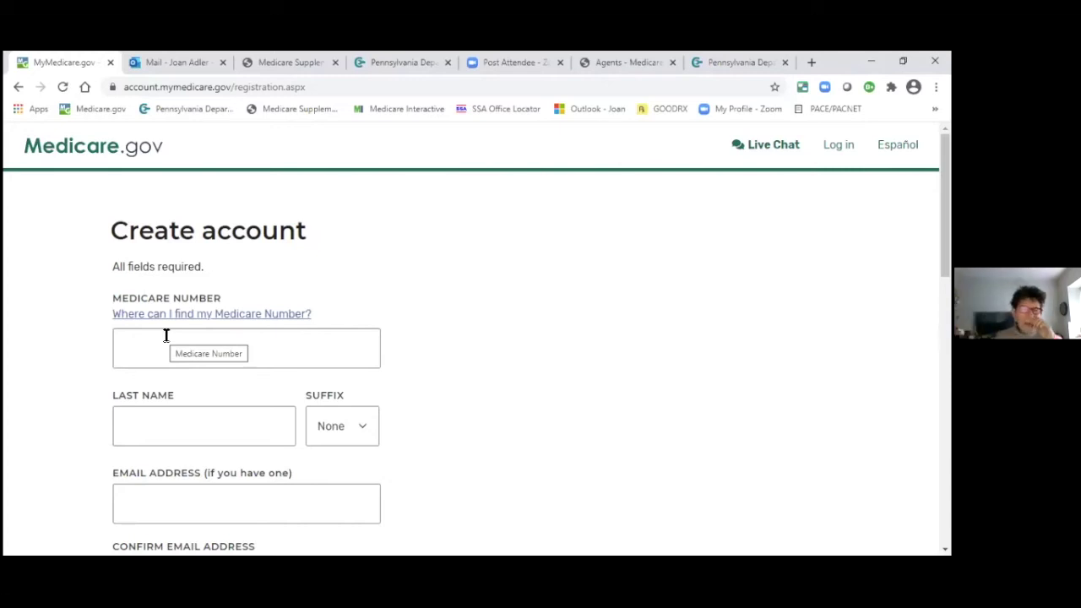
pyautogui.scroll(-3, 166, 355)
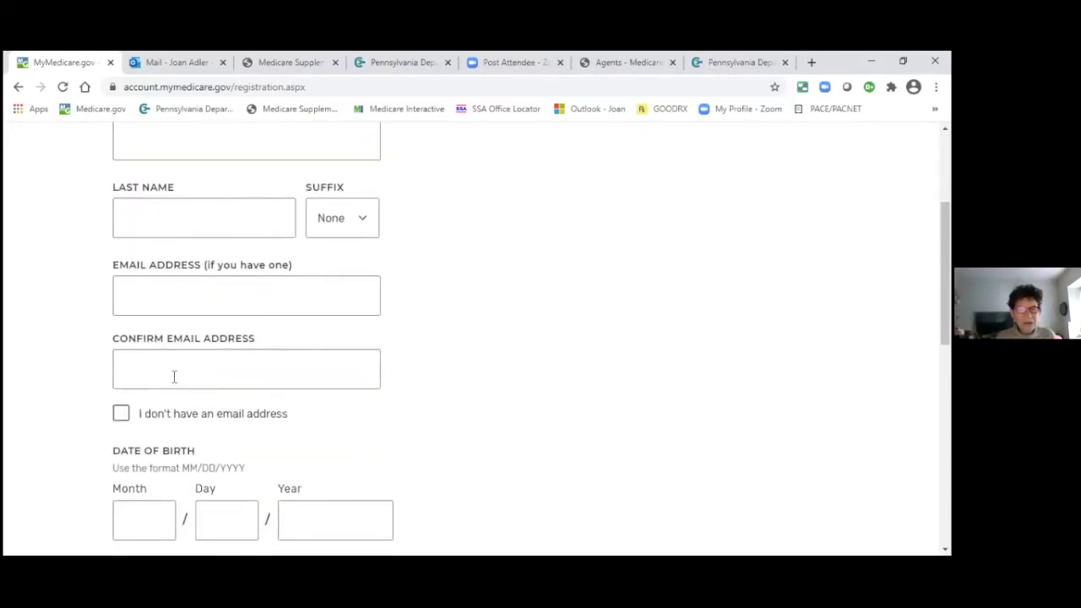
pyautogui.scroll(-1, 174, 377)
pyautogui.scroll(4, 176, 374)
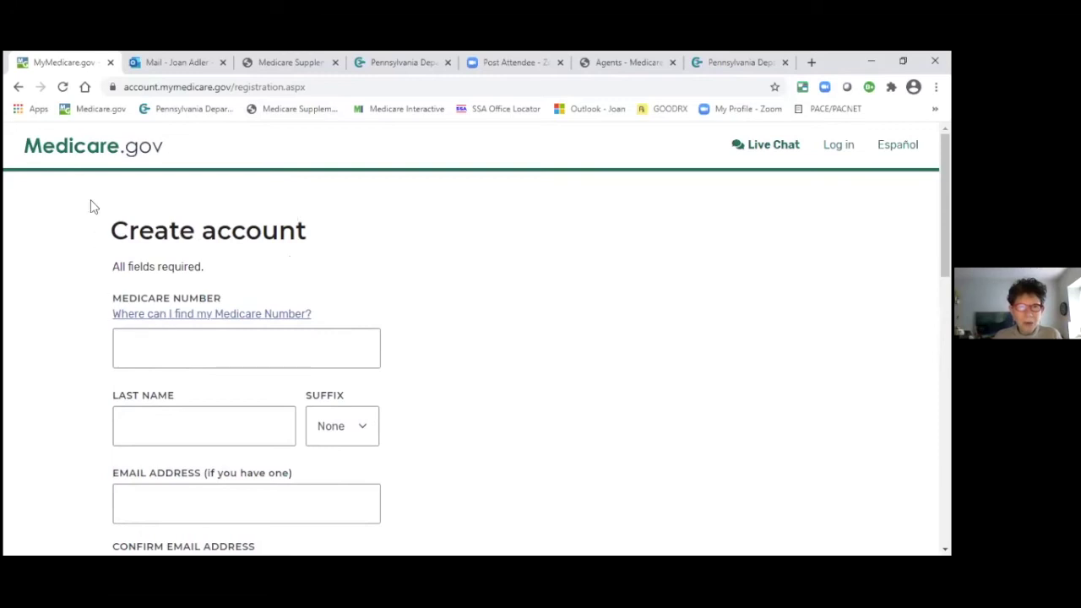
# Step: Return to the Medicare.gov home page and look over its plan, cost, getting-started and resource links
pyautogui.click(18, 88)
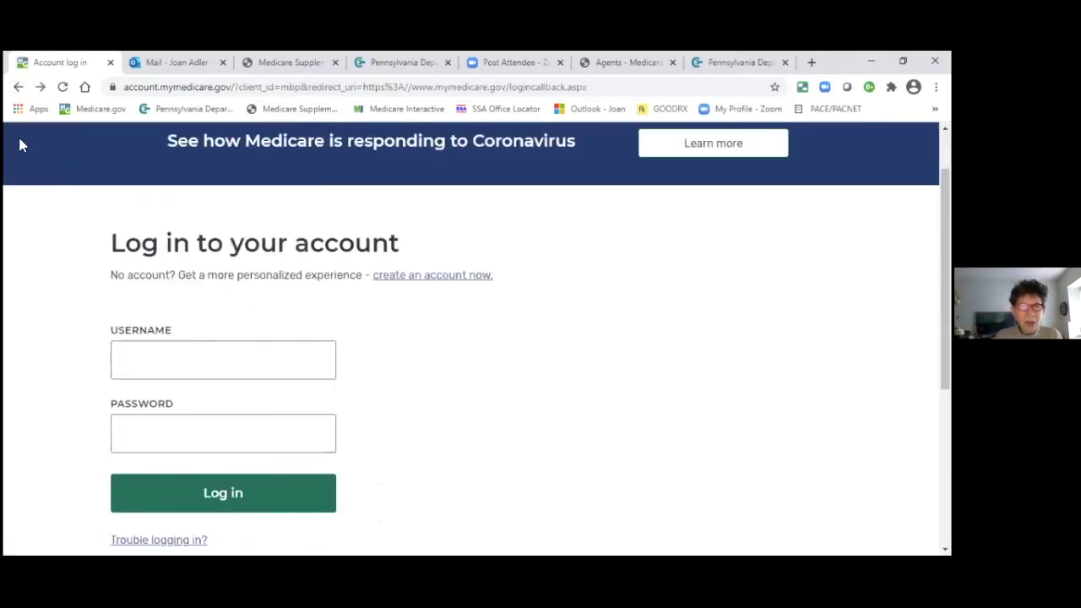
pyautogui.click(18, 88)
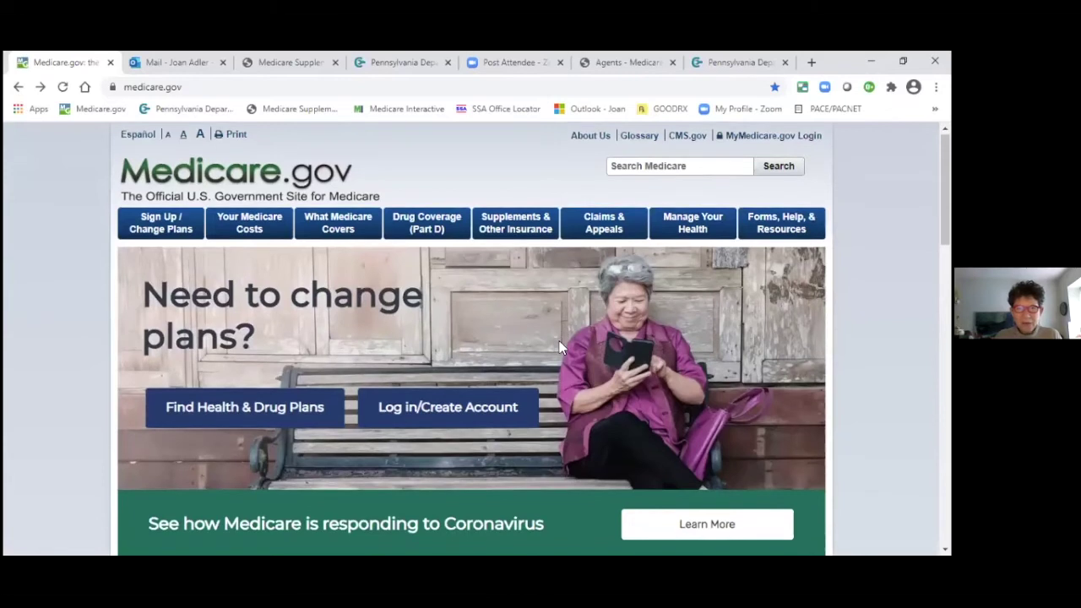
pyautogui.scroll(-2, 559, 340)
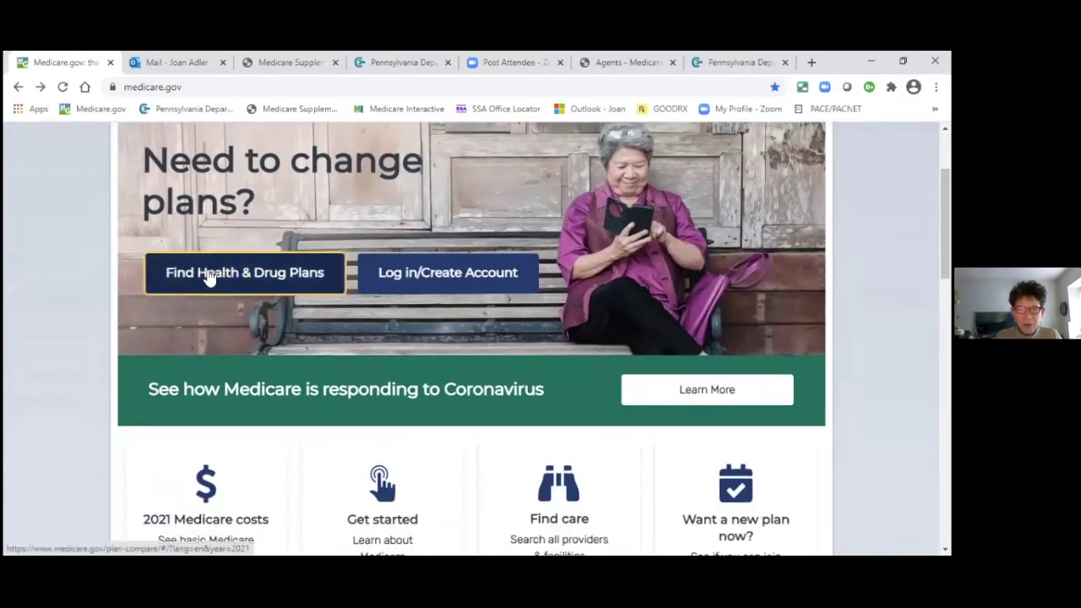
pyautogui.scroll(-3, 219, 295)
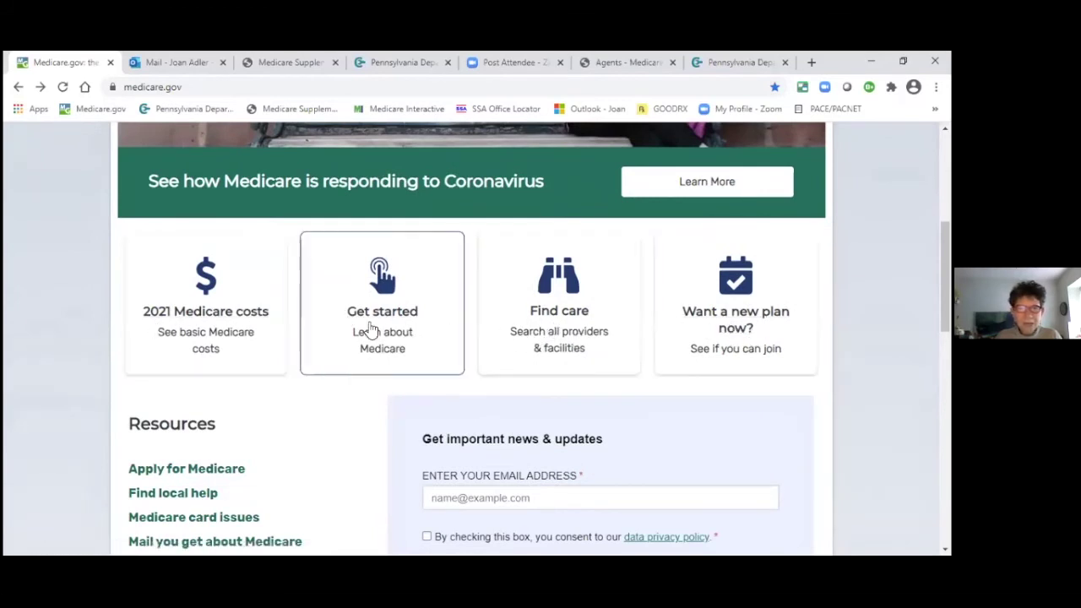
# Step: Start the health and drug plan finder for 2021 and continue without logging in
pyautogui.scroll(1, 311, 292)
pyautogui.scroll(3, 311, 293)
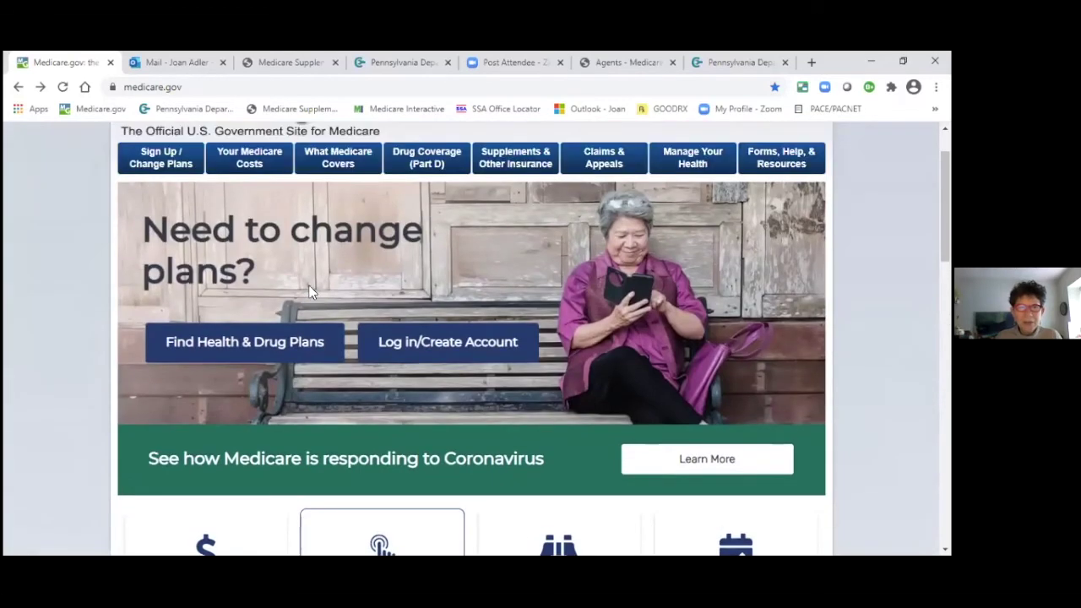
pyautogui.click(218, 348)
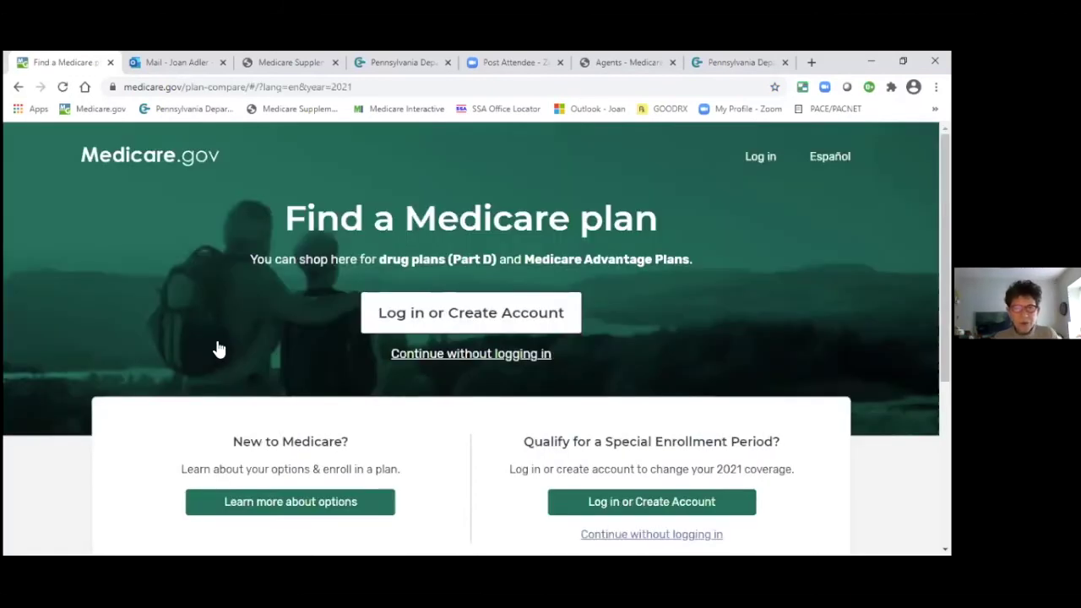
pyautogui.click(428, 354)
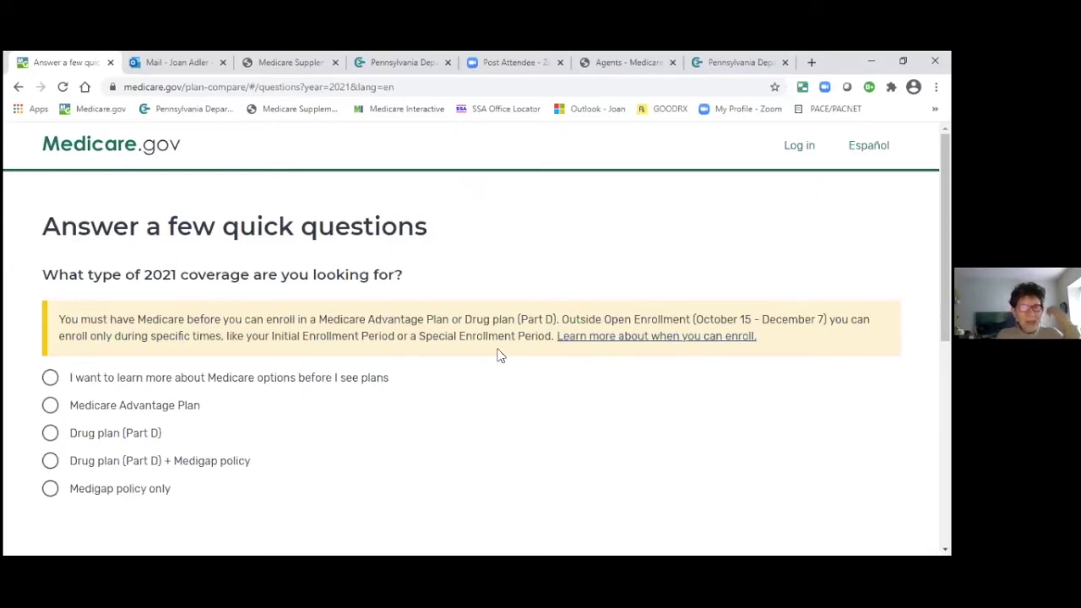
# Step: Choose Drug plan (Part D) as the coverage type and continue with ZIP code 19144
pyautogui.click(52, 435)
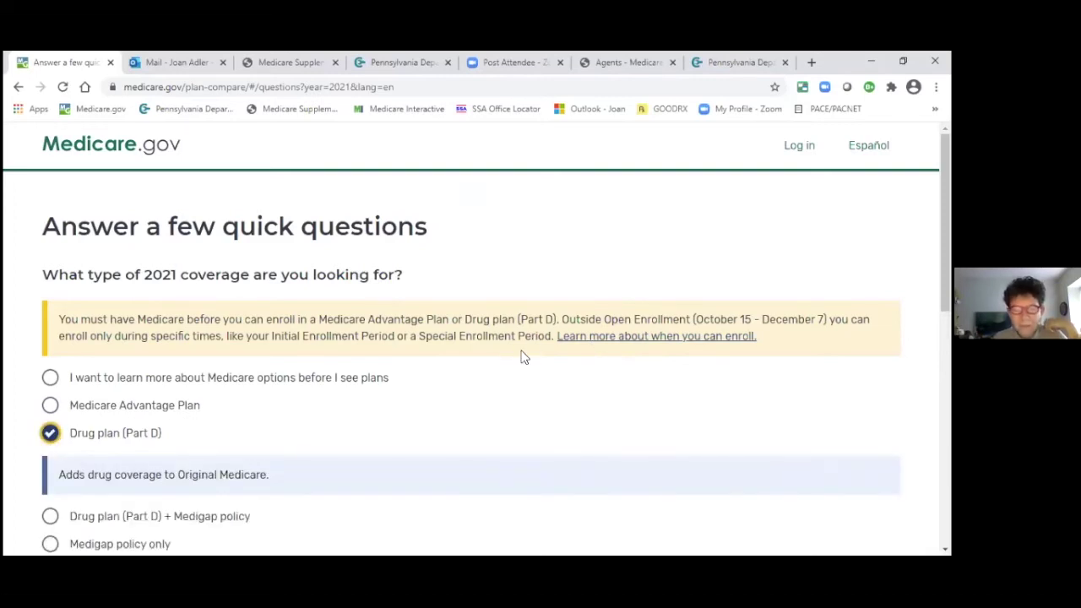
pyautogui.scroll(-3, 517, 359)
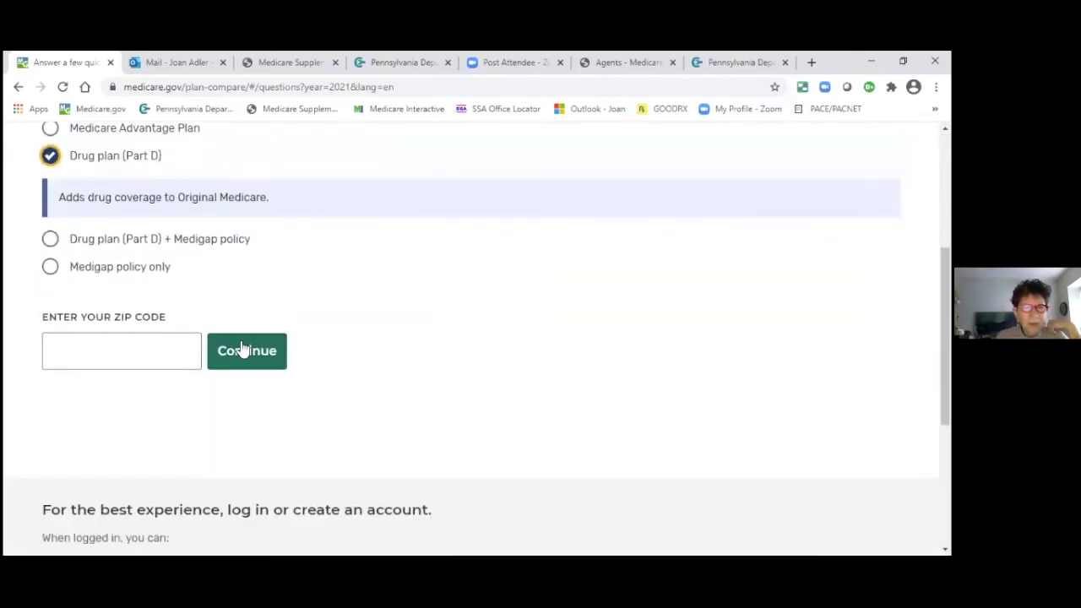
pyautogui.click(57, 349)
pyautogui.write('19144')
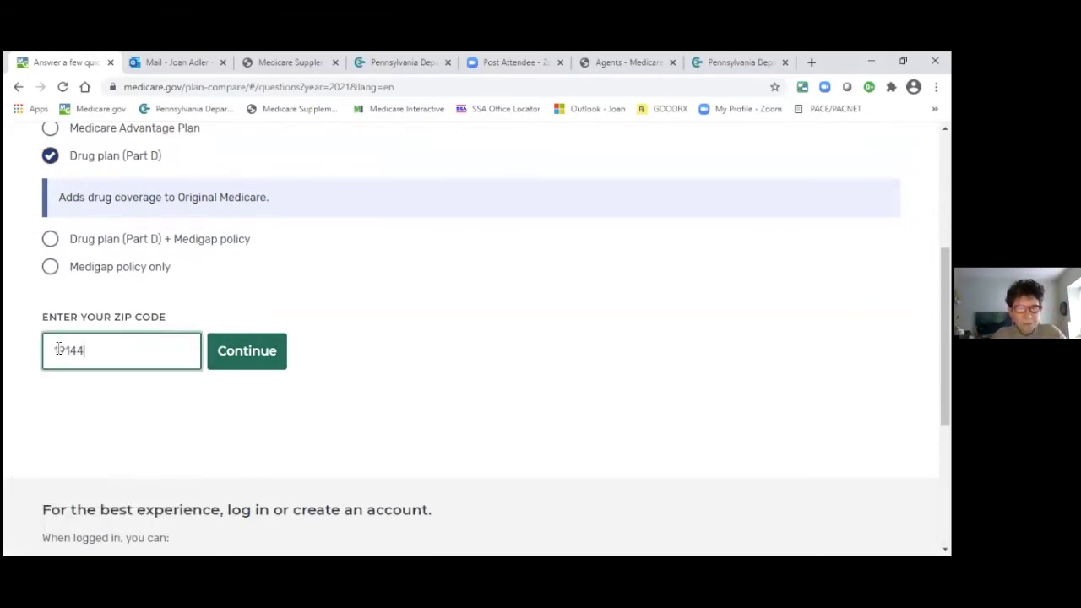
pyautogui.click(246, 356)
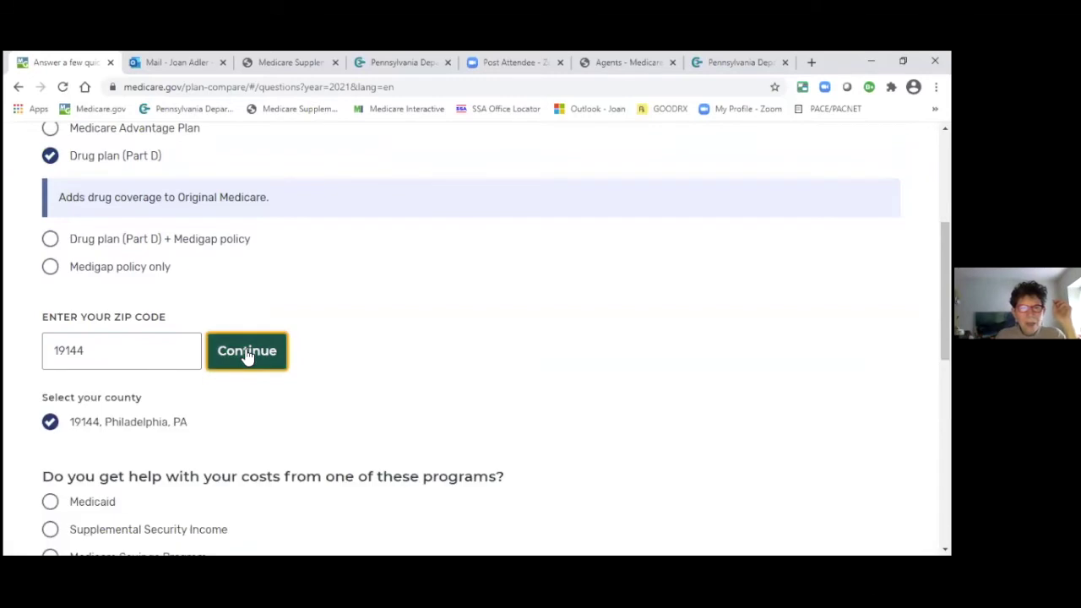
pyautogui.scroll(-1, 247, 355)
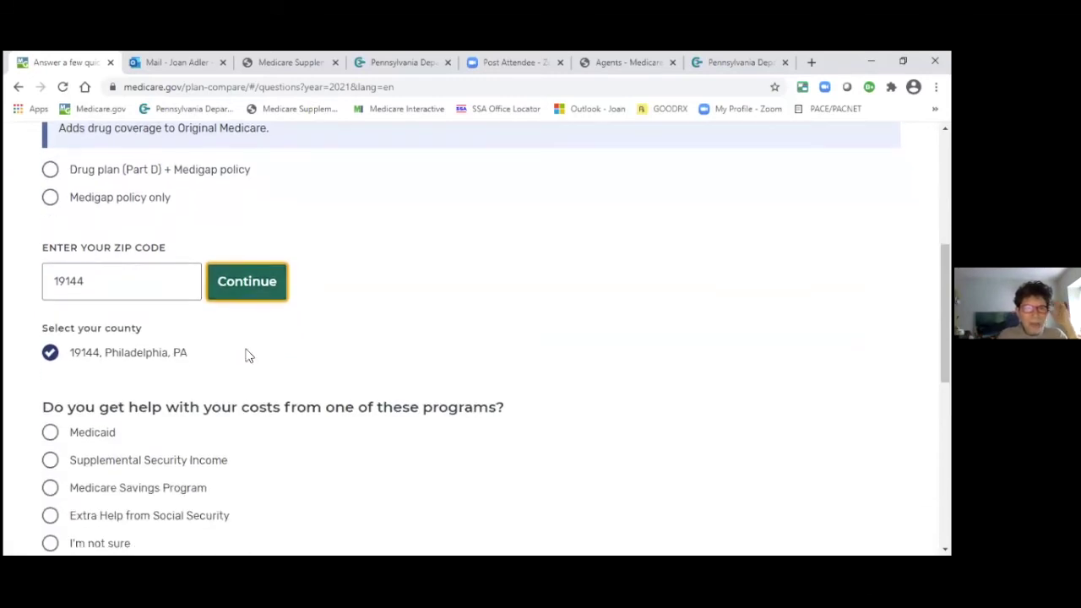
# Step: Answer that no help is received from any of the cost-assistance programs and continue to the search preferences
pyautogui.scroll(-1, 245, 354)
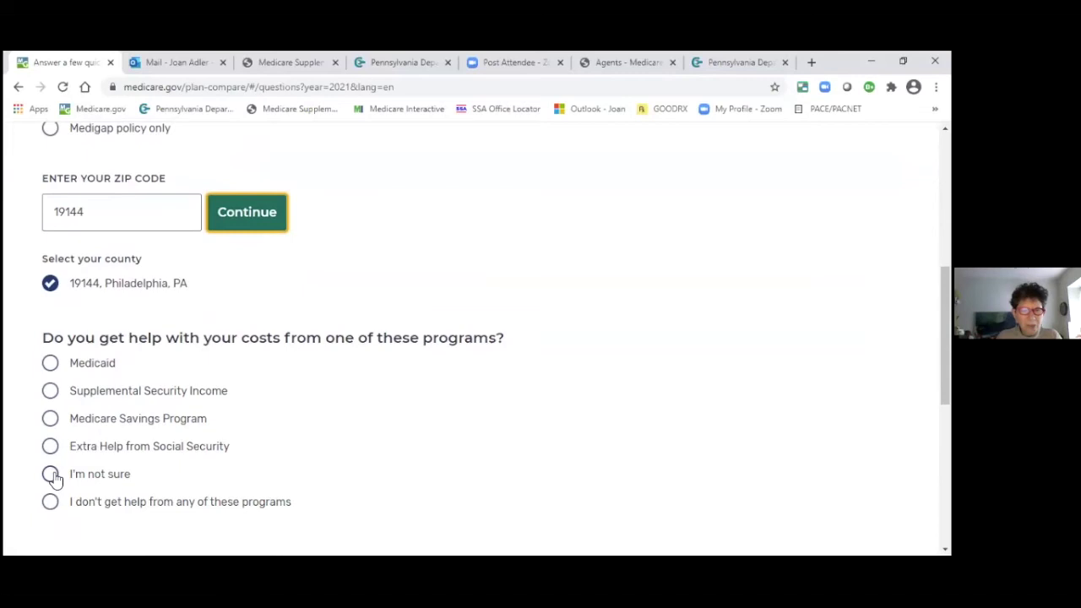
pyautogui.click(51, 503)
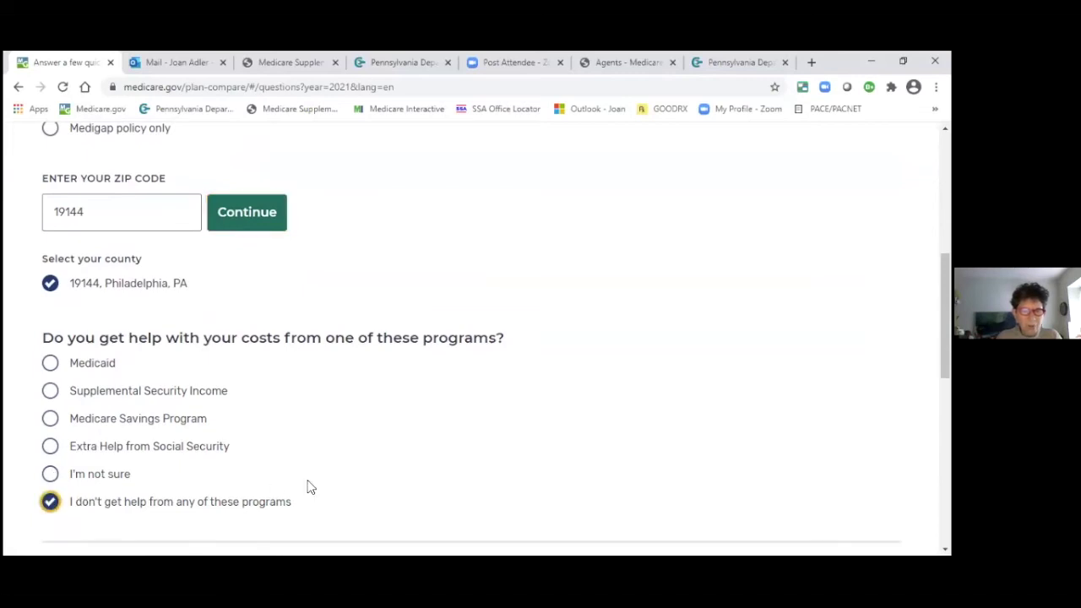
pyautogui.scroll(-3, 484, 461)
pyautogui.click(72, 433)
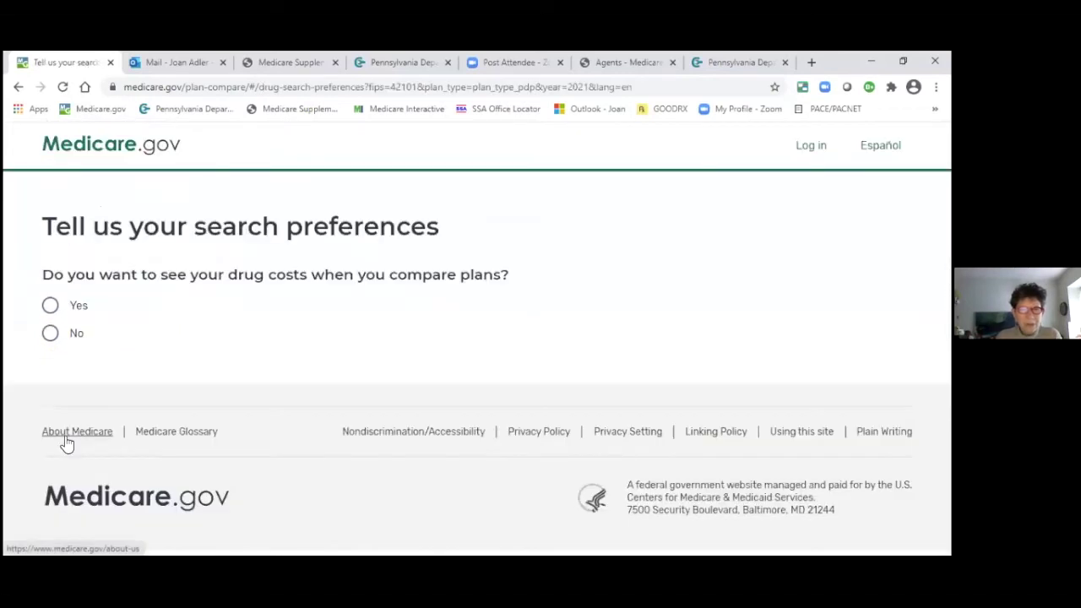
# Step: Choose to see drug costs when comparing plans, set prescription filling to Both retail and mail order, and continue
pyautogui.click(50, 309)
pyautogui.scroll(-3, 329, 316)
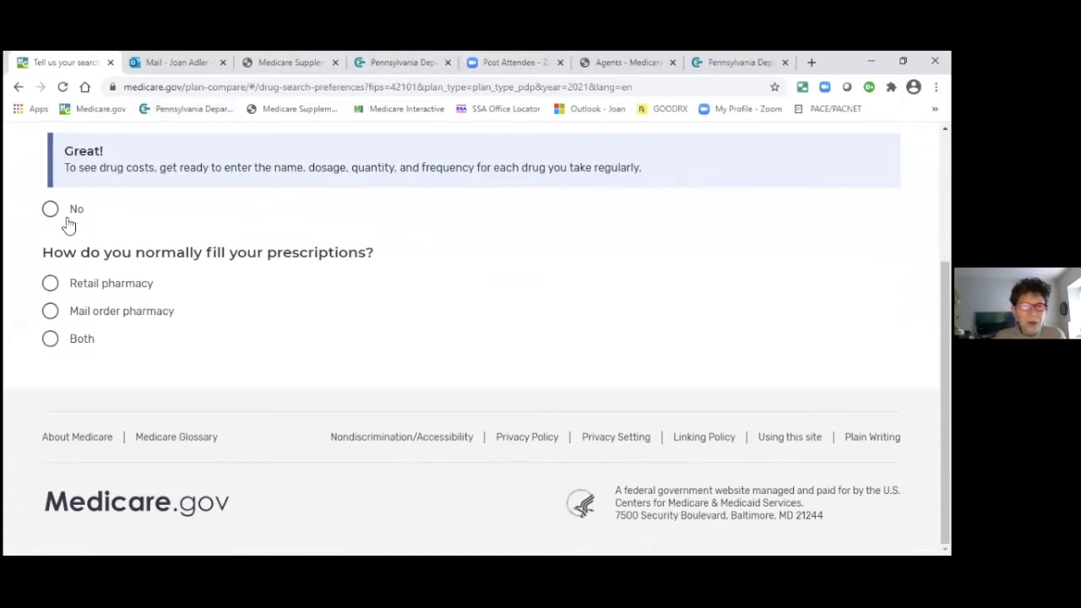
pyautogui.click(50, 341)
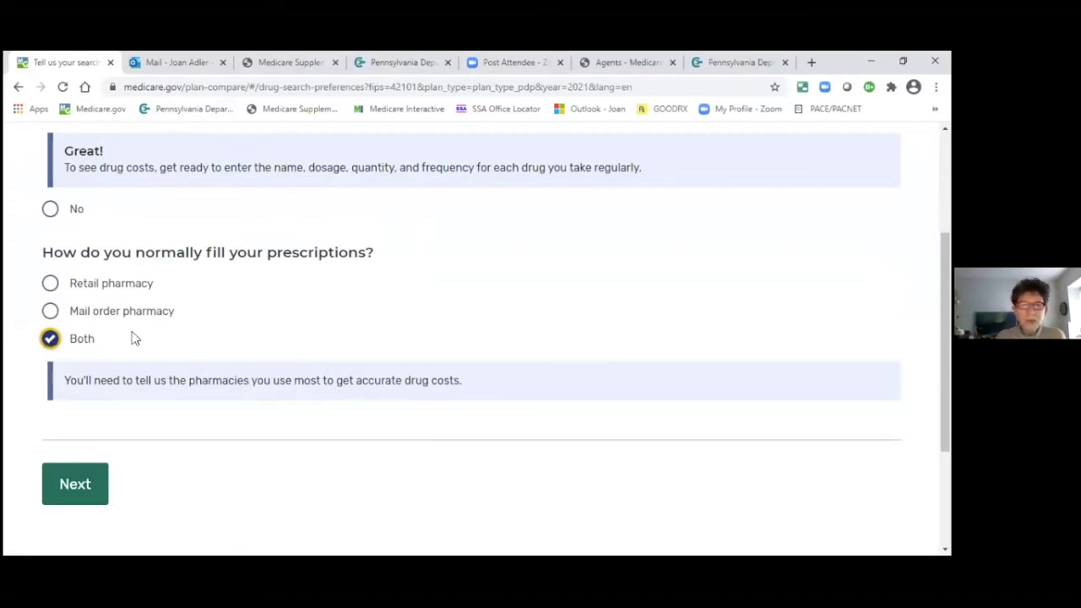
pyautogui.click(82, 486)
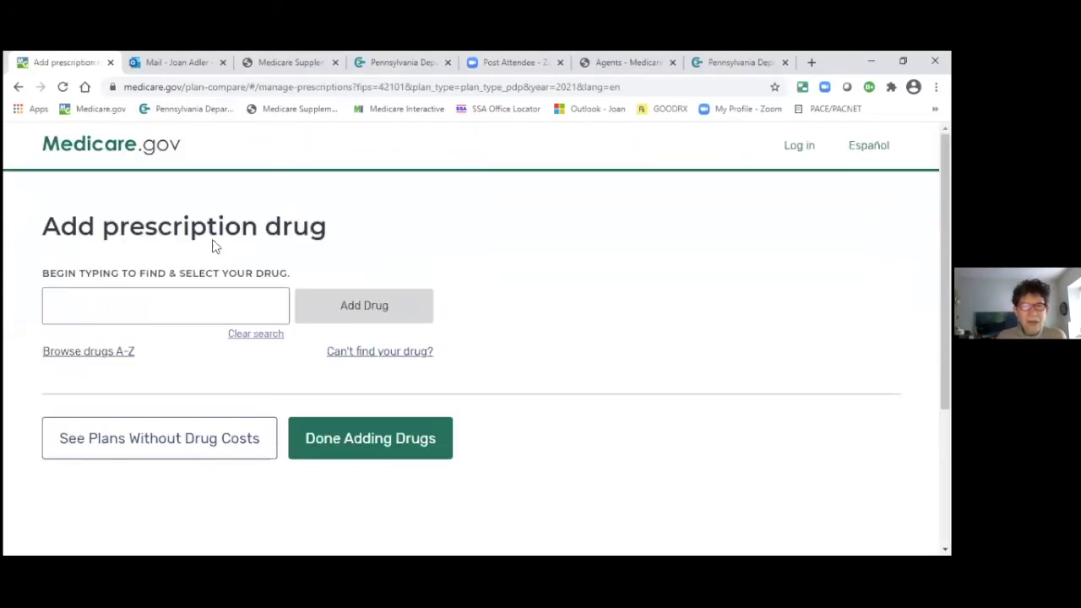
# Step: Find Lipitor in the prescription drug search and add its generic version, atorvastatin, instead of the brand
pyautogui.click(89, 304)
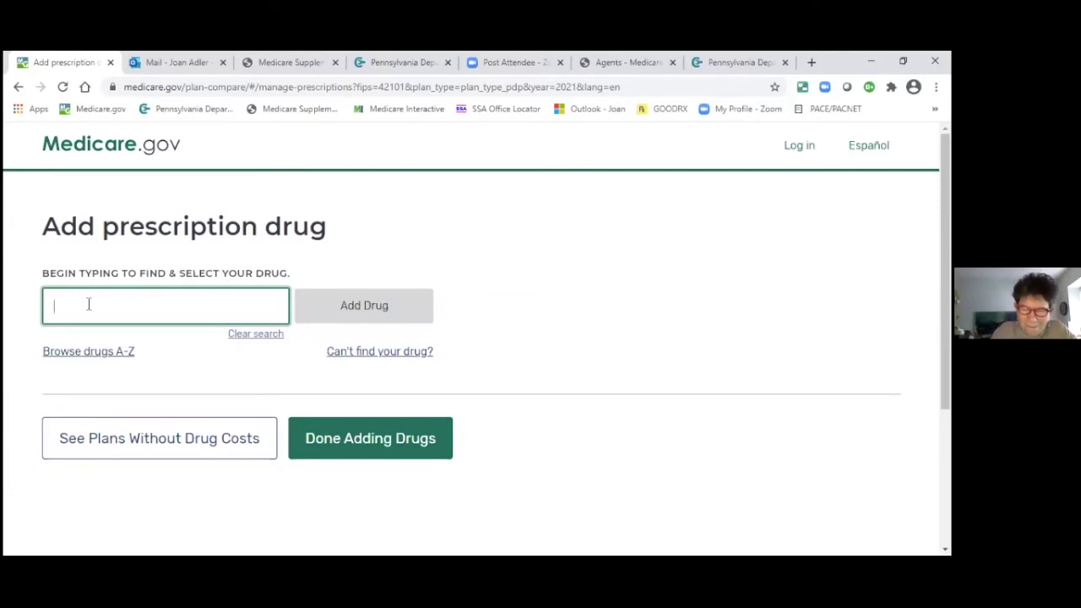
pyautogui.write('llip')
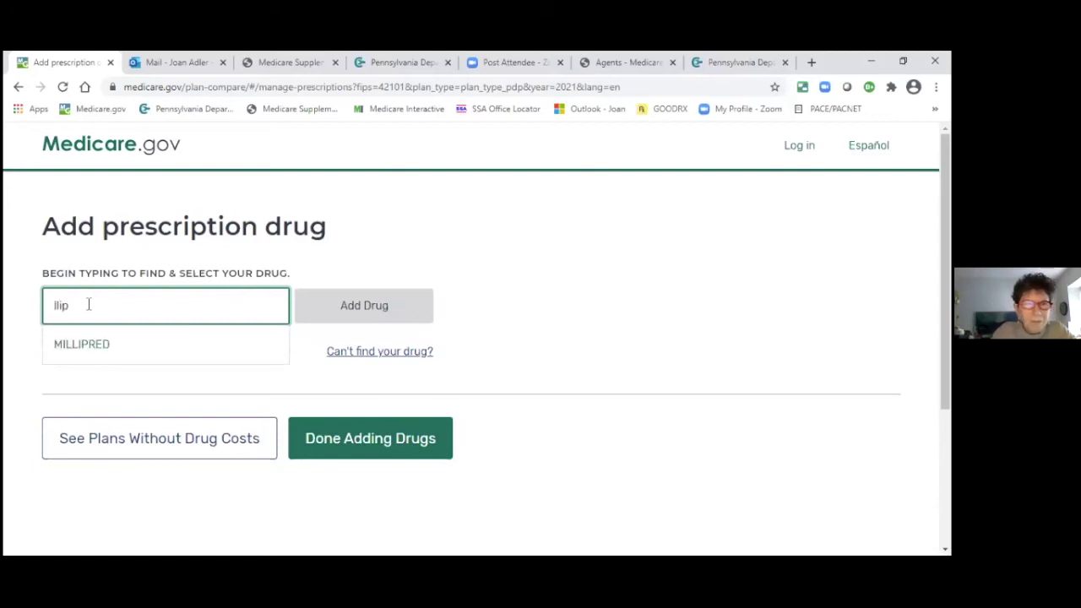
pyautogui.press('BackSpace')
pyautogui.press('BackSpace')
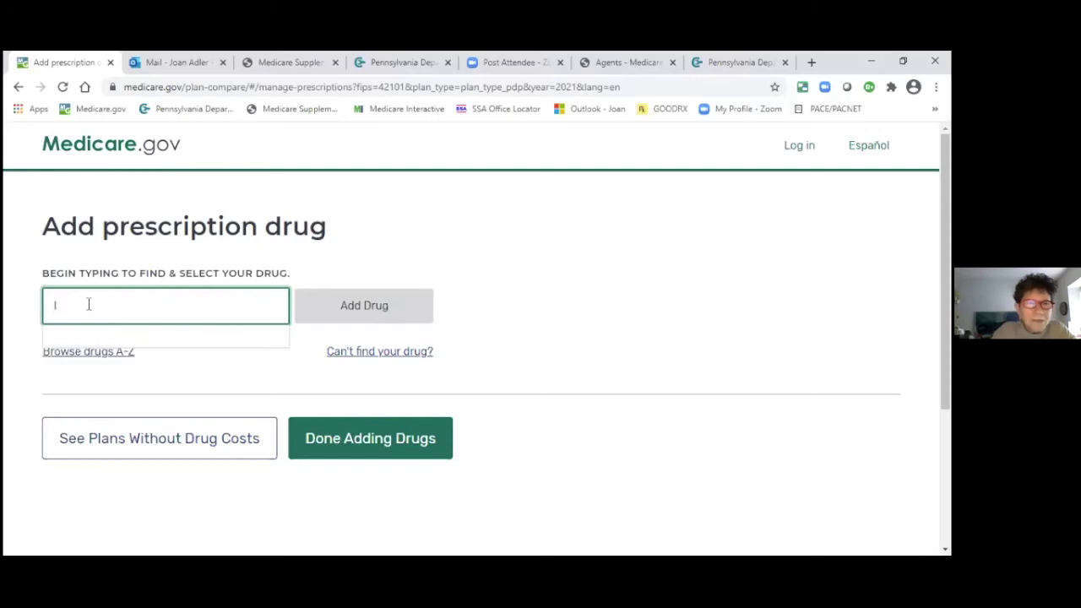
pyautogui.write('ip')
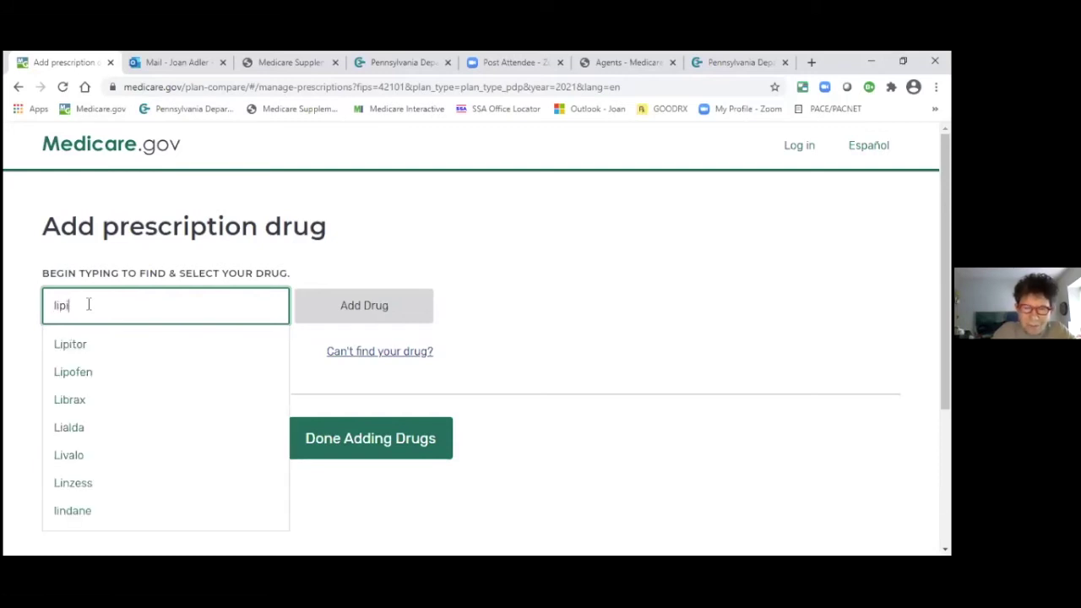
pyautogui.write('i')
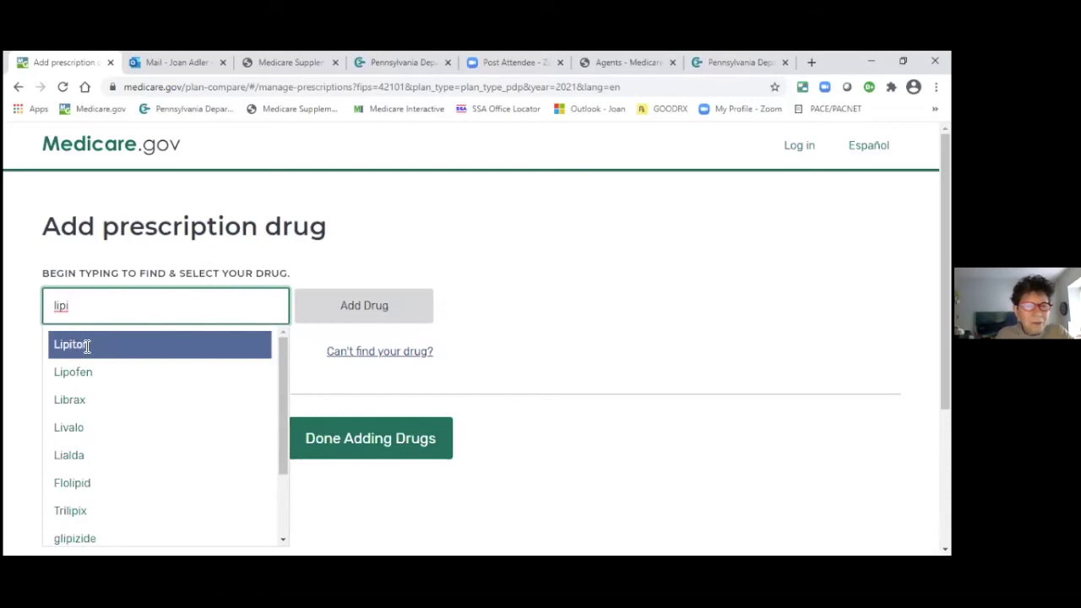
pyautogui.click(81, 345)
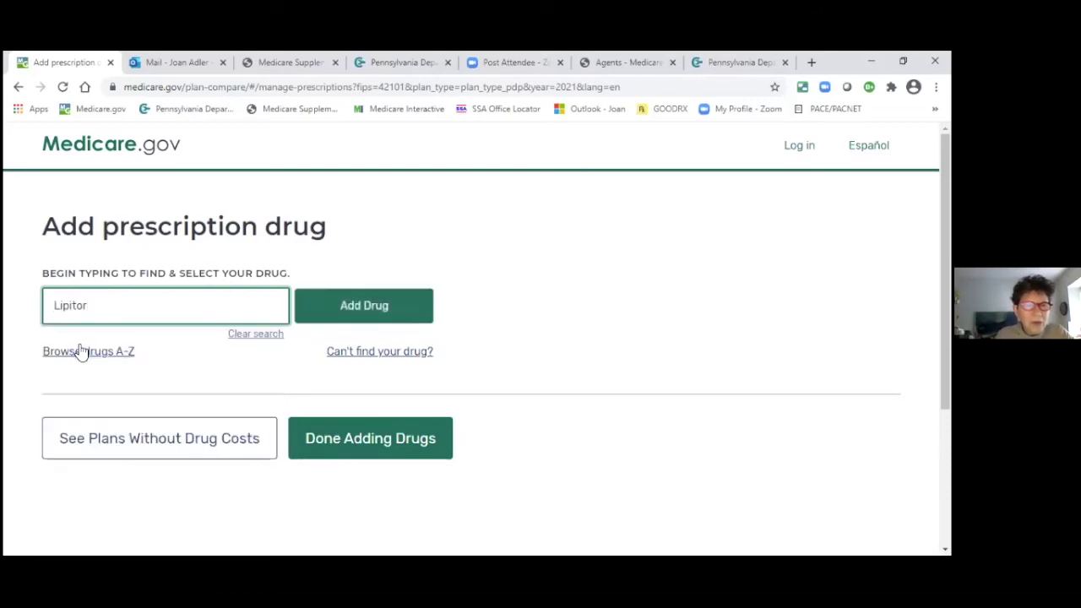
pyautogui.click(358, 307)
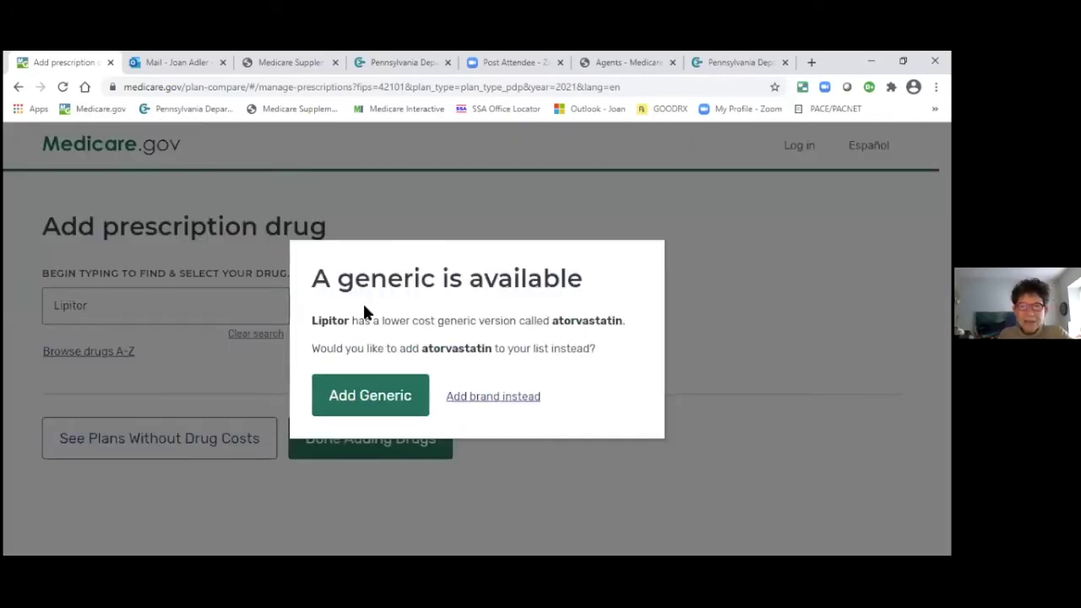
pyautogui.click(368, 393)
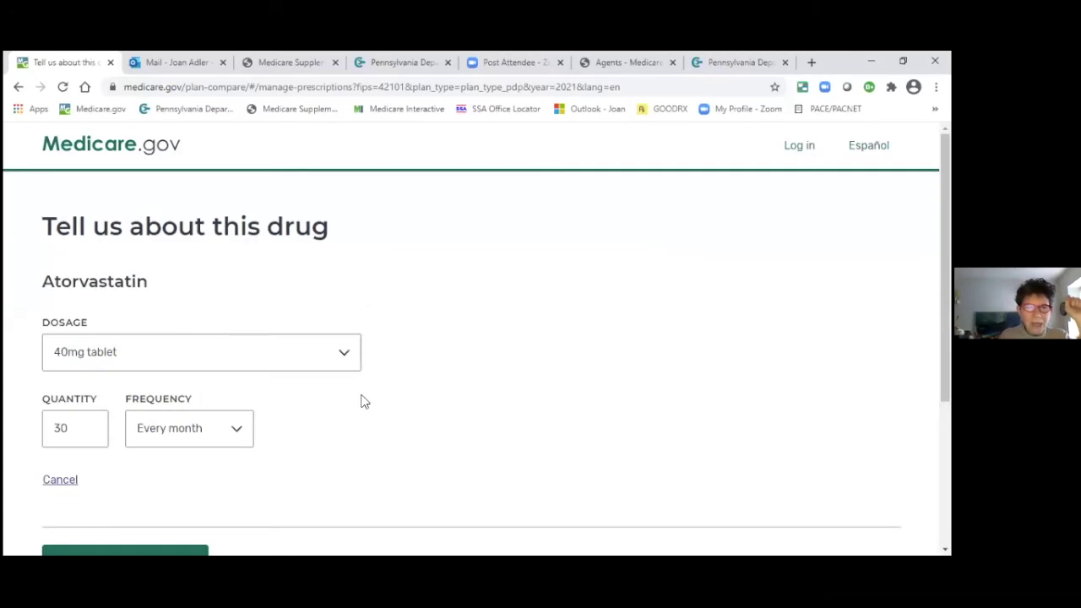
# Step: Set the atorvastatin dosage to 20mg tablet and add it to the drug list
pyautogui.click(344, 355)
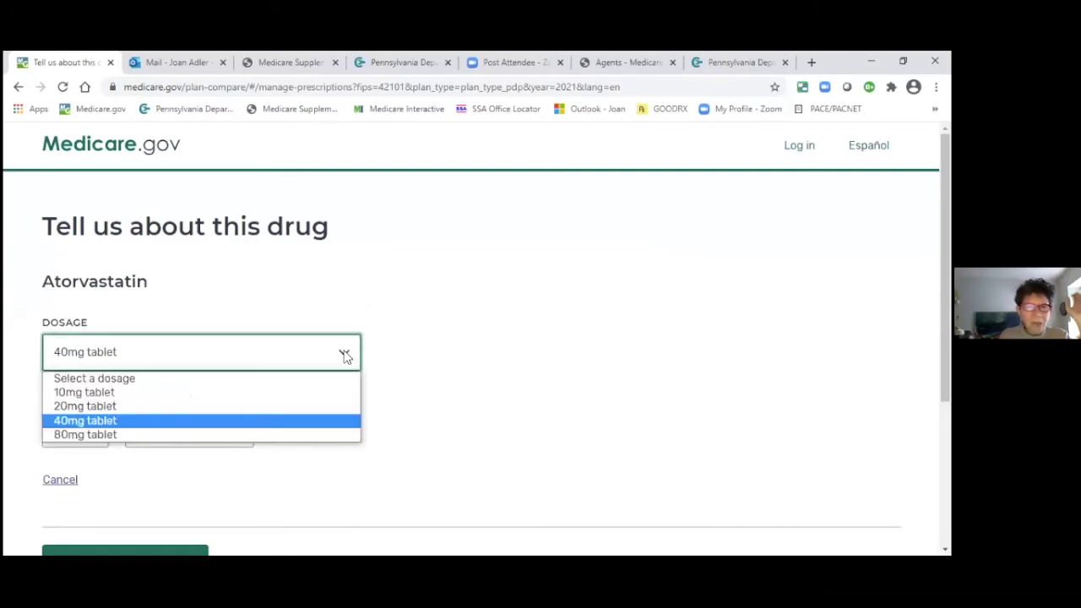
pyautogui.click(256, 406)
pyautogui.scroll(-2, 451, 351)
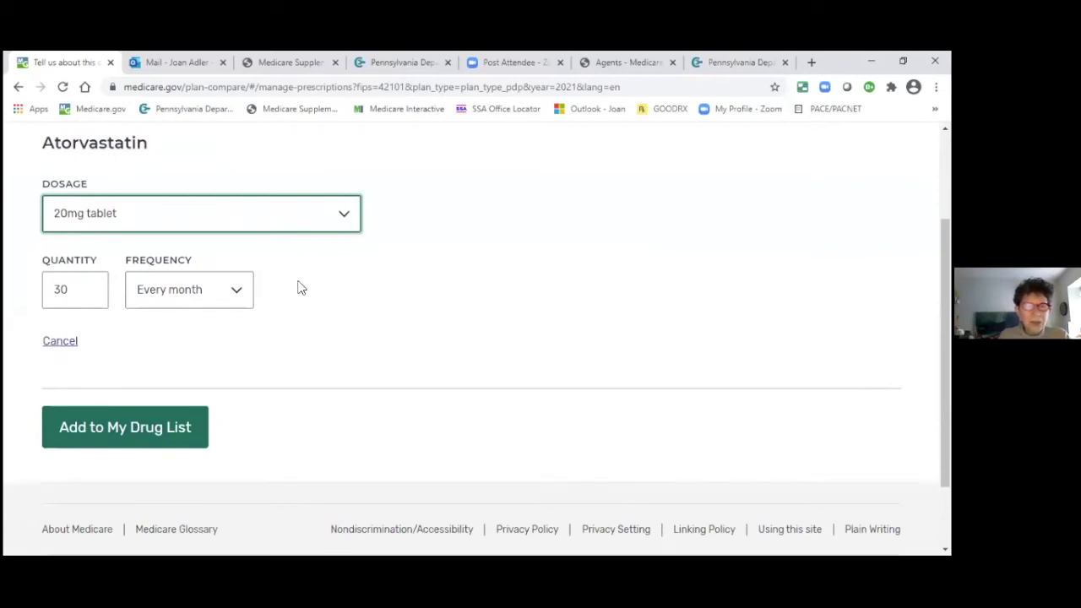
pyautogui.click(116, 432)
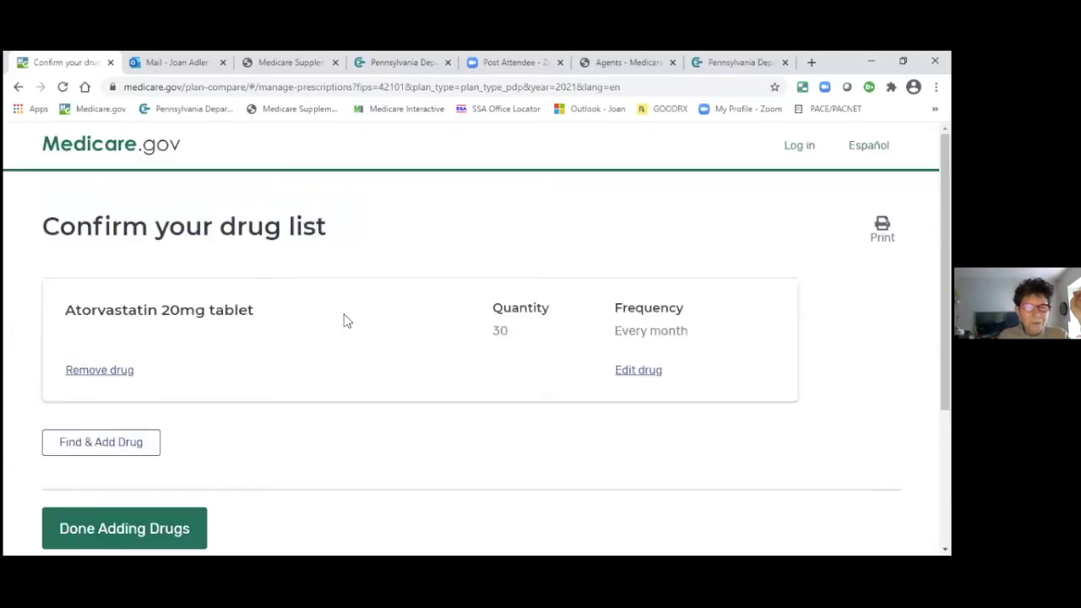
# Step: Add lisinopril to the drug list as a 20mg tablet, quantity 30 every month
pyautogui.scroll(-3, 344, 321)
pyautogui.click(130, 306)
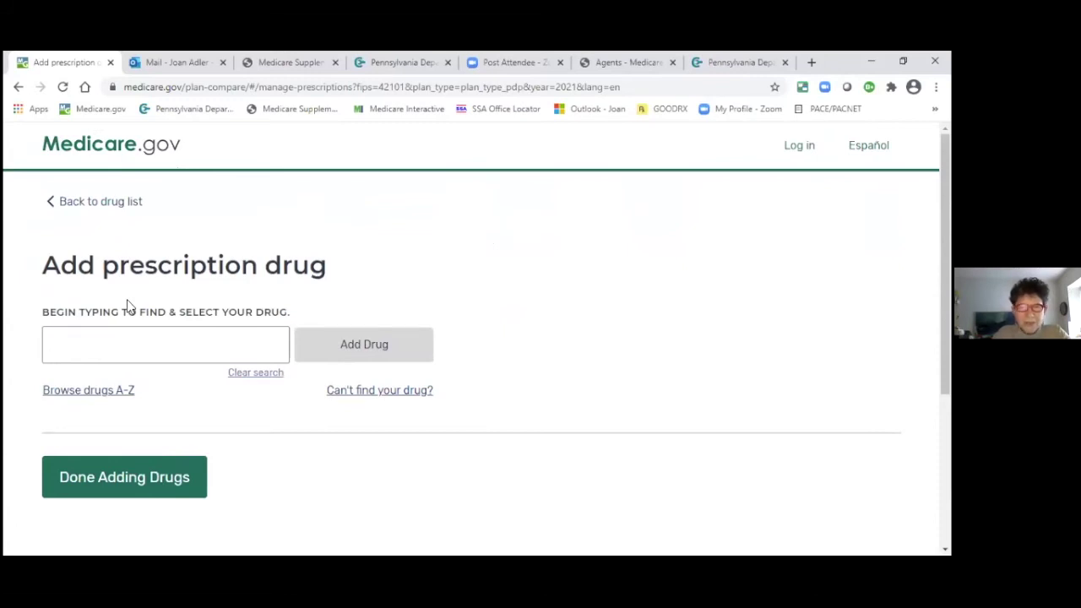
pyautogui.click(107, 351)
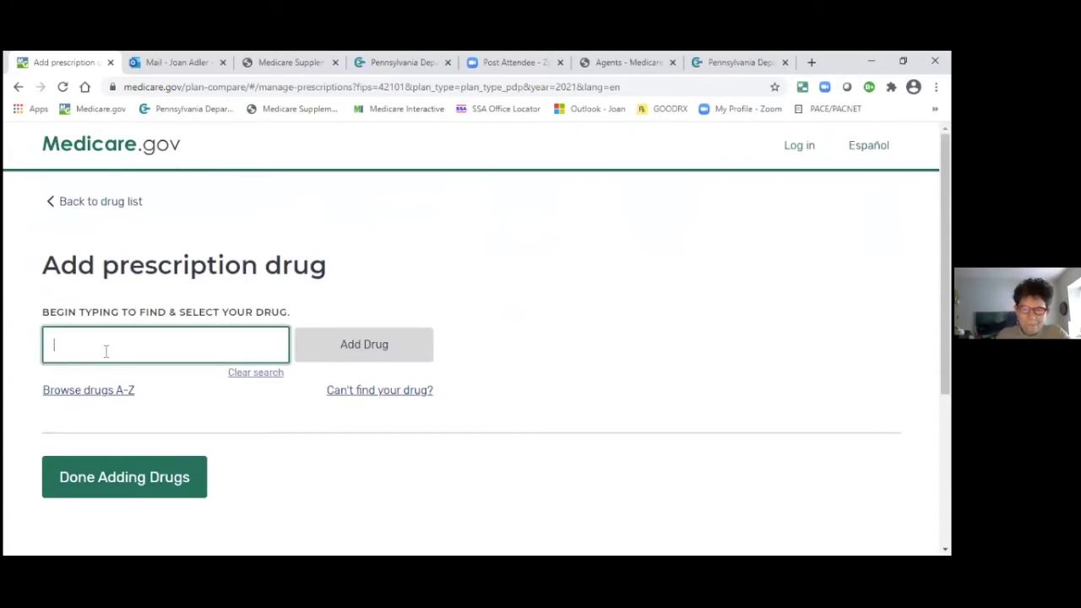
pyautogui.write('lisin')
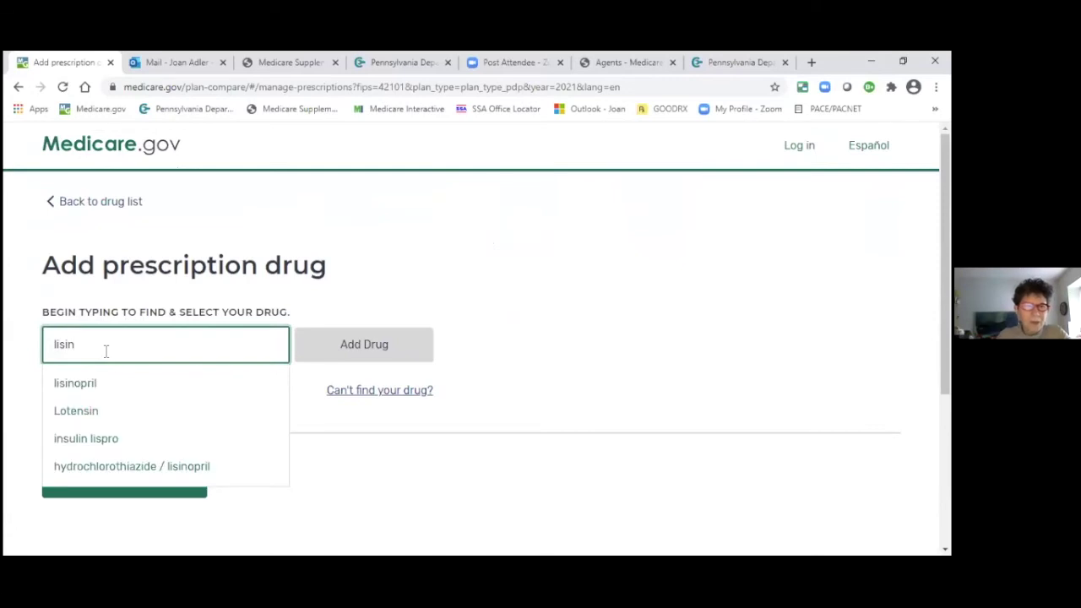
pyautogui.click(90, 382)
pyautogui.click(398, 345)
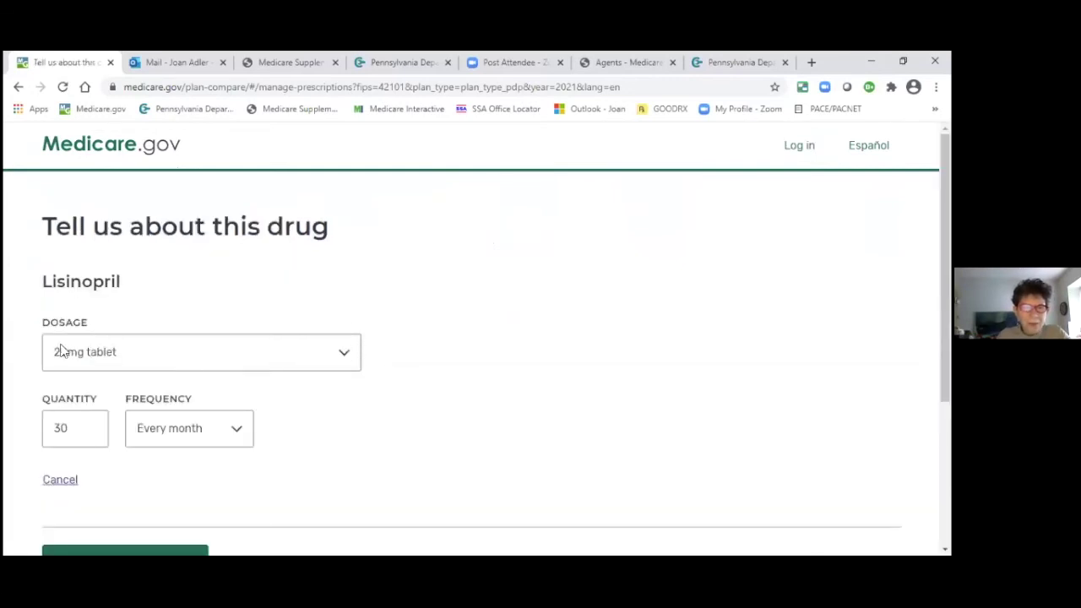
pyautogui.scroll(-1, 338, 406)
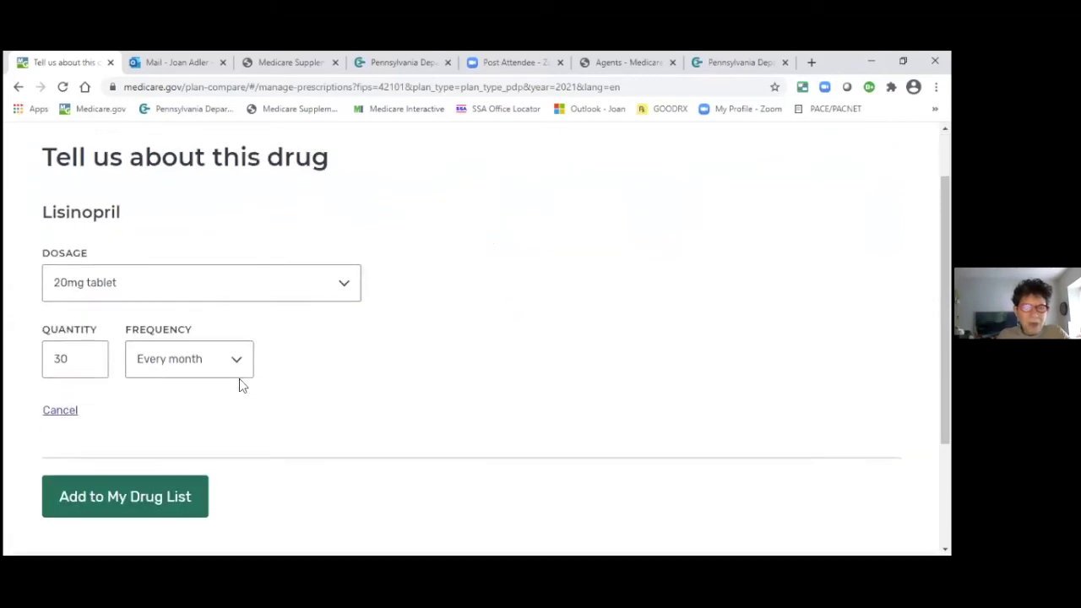
pyautogui.click(110, 503)
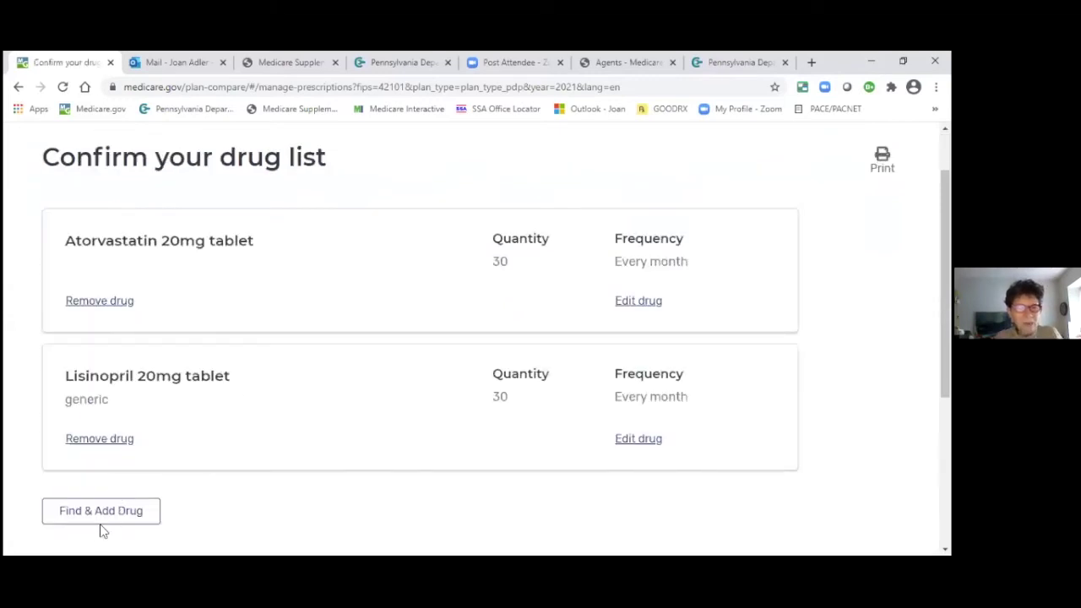
# Step: Add metformin hydrochloride to the drug list as a 500mg tablet, quantity 60 every month
pyautogui.click(113, 513)
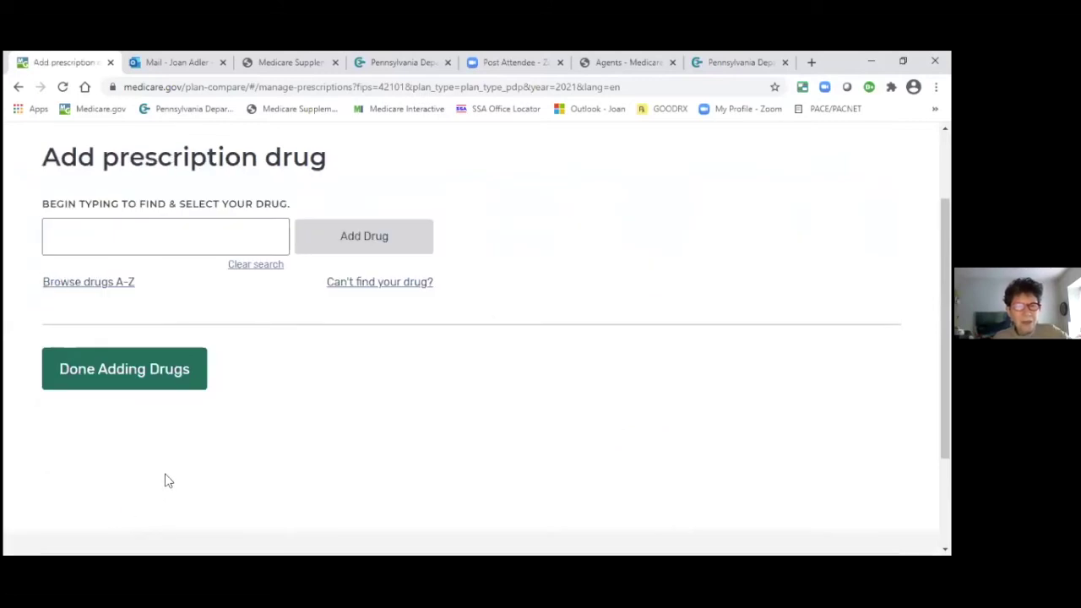
pyautogui.click(75, 240)
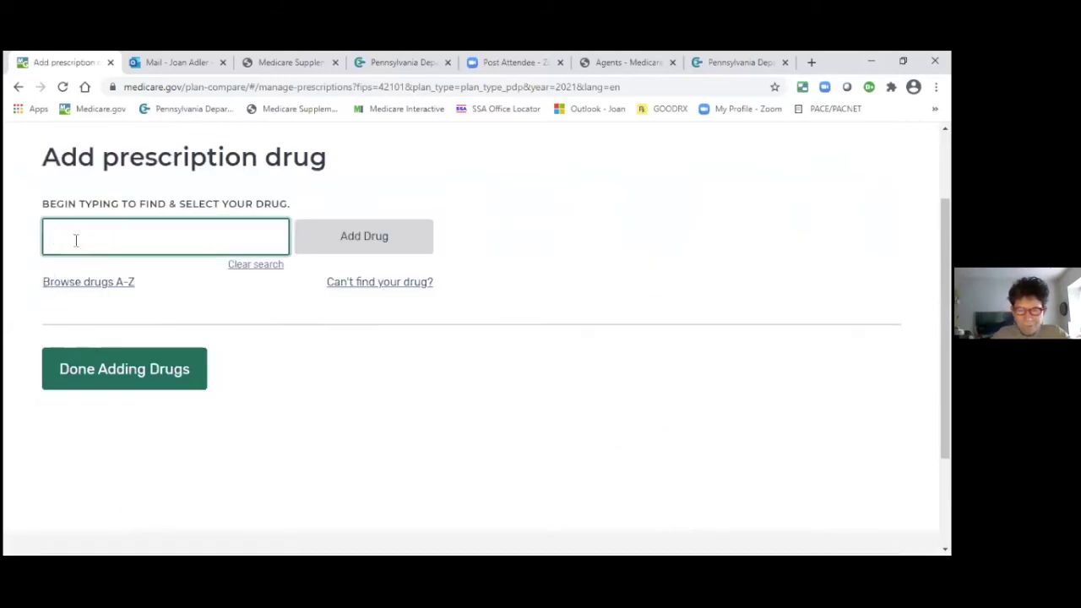
pyautogui.write('Met')
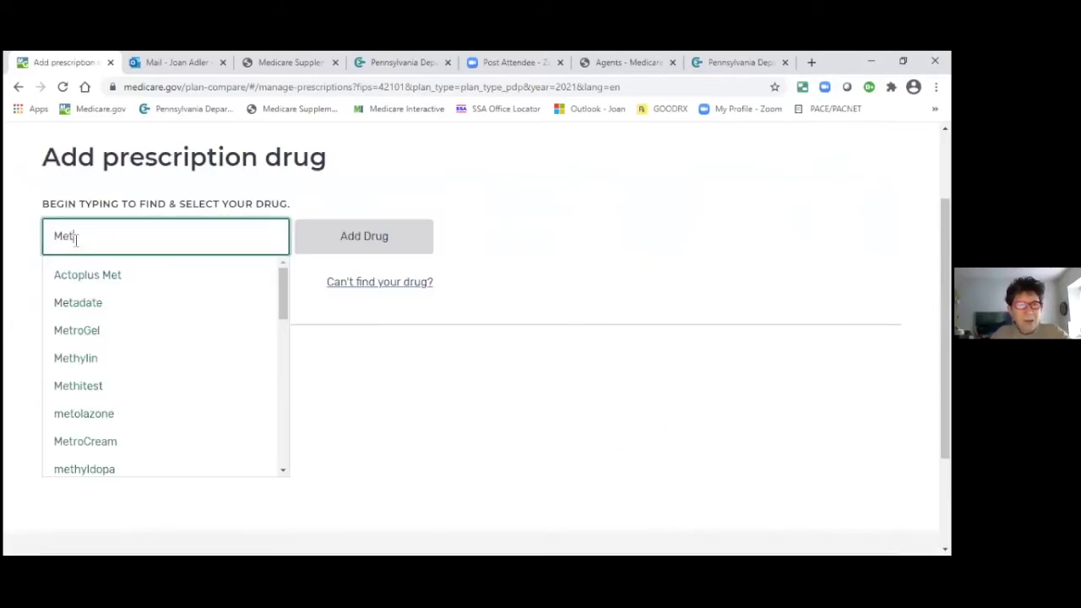
pyautogui.write('form')
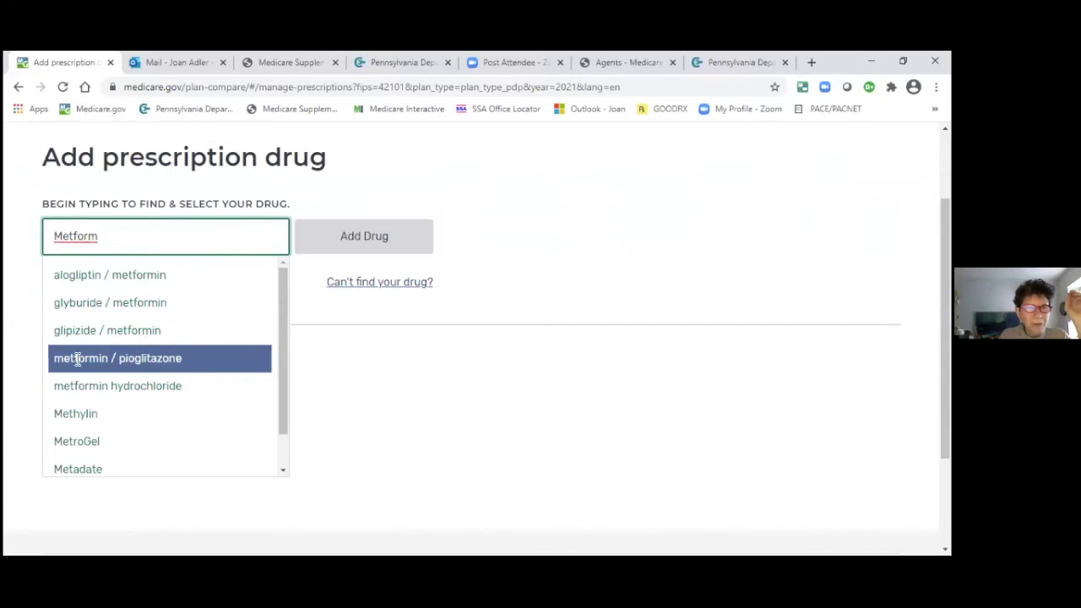
pyautogui.click(65, 386)
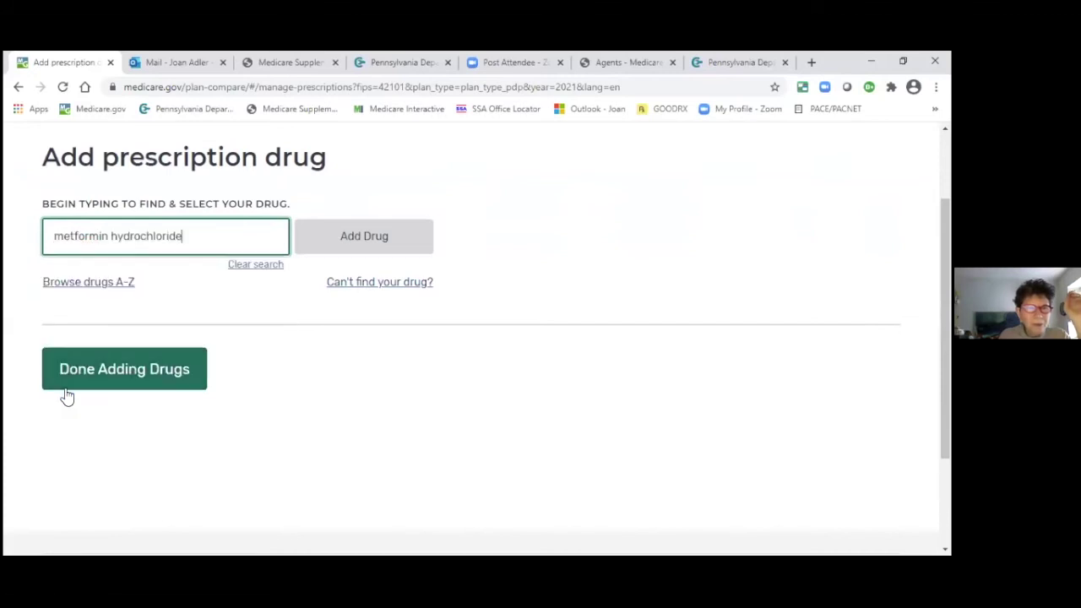
pyautogui.click(362, 246)
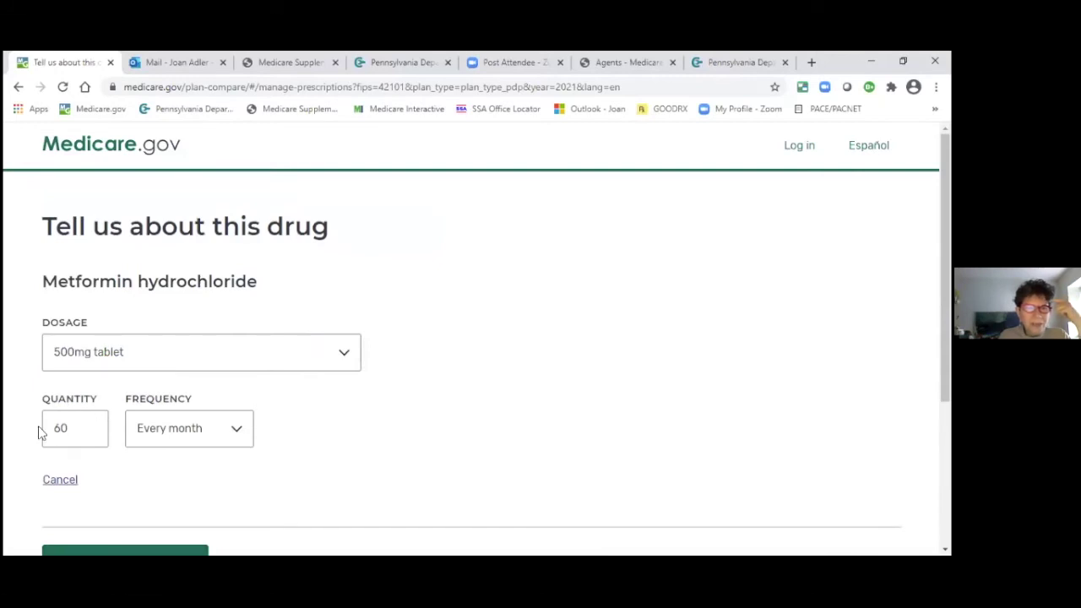
pyautogui.scroll(-2, 127, 419)
pyautogui.click(116, 428)
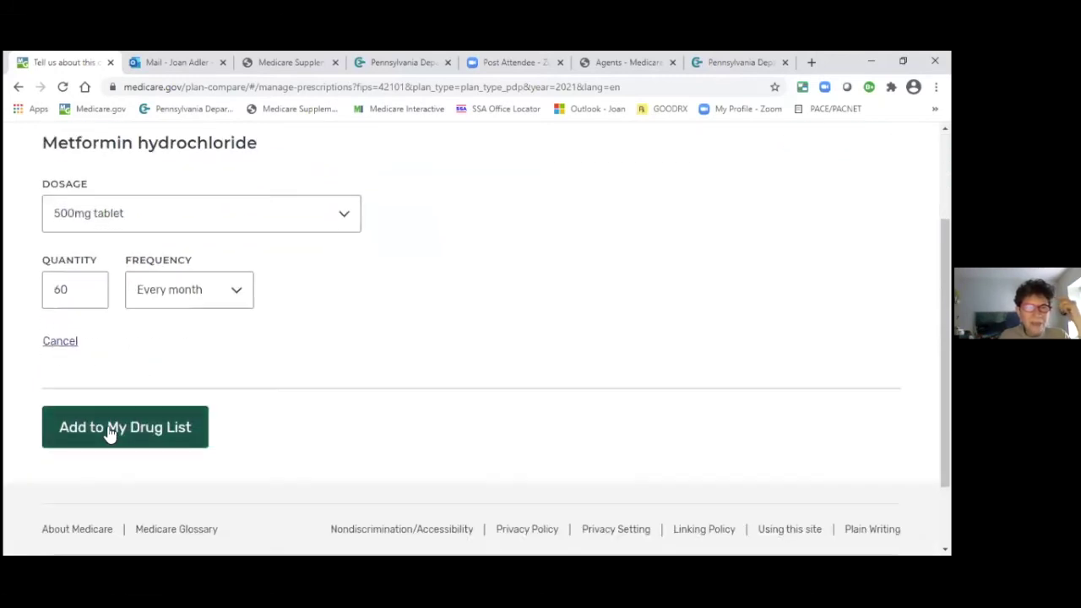
# Step: Find Dexilant in the prescription drug search and add it as another drug
pyautogui.scroll(-3, 299, 388)
pyautogui.scroll(-1, 304, 384)
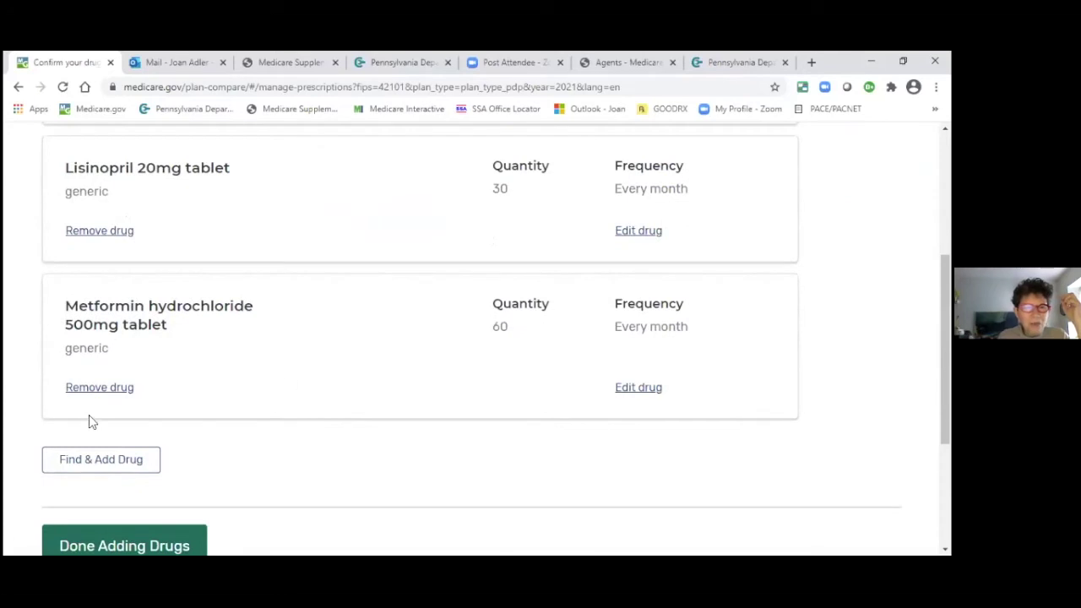
pyautogui.click(84, 460)
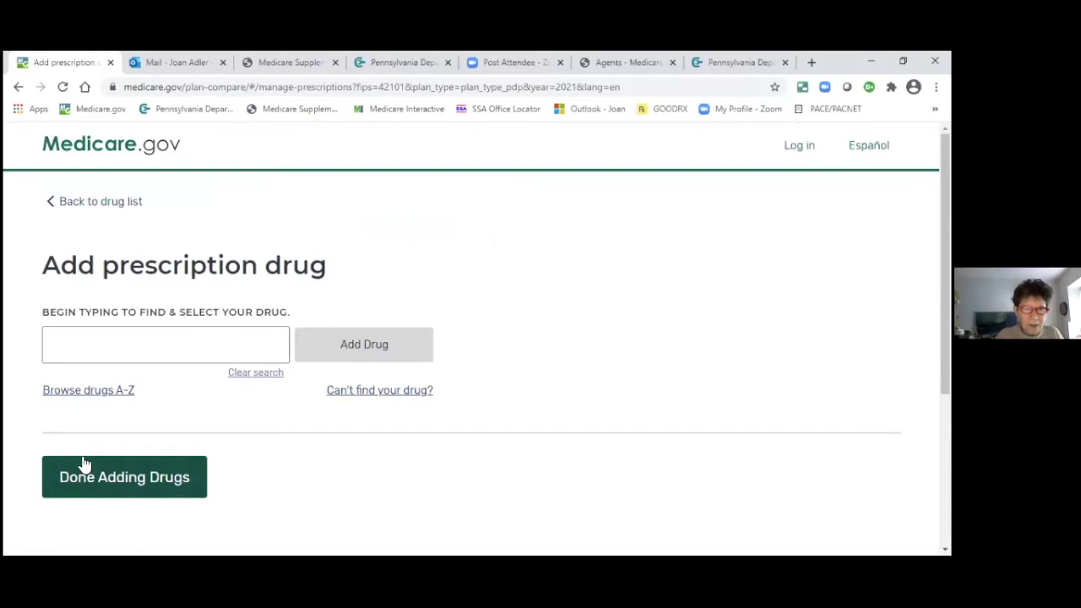
pyautogui.click(61, 351)
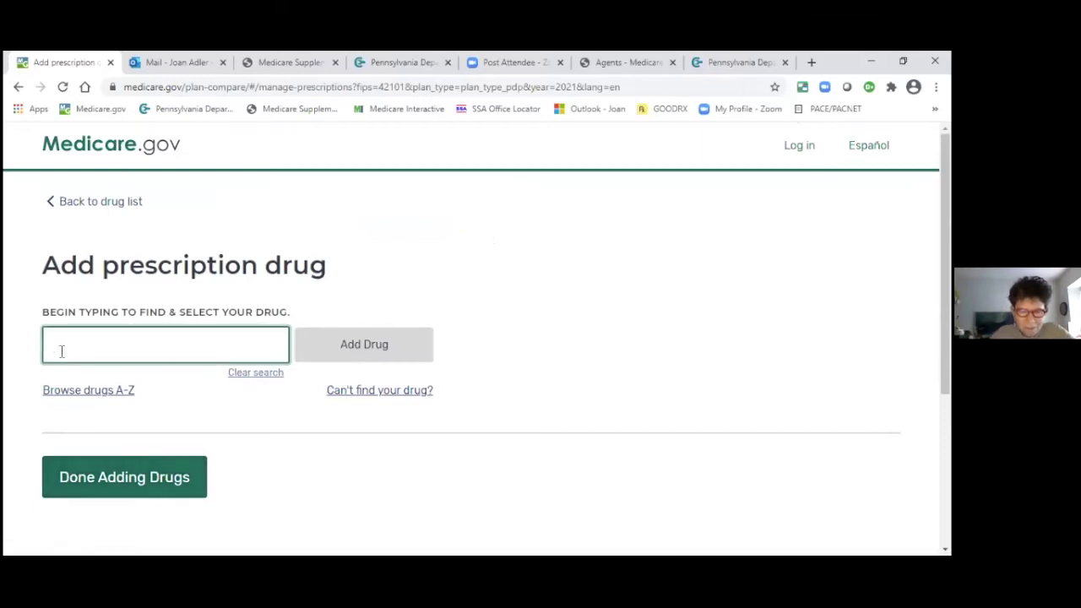
pyautogui.write('dex')
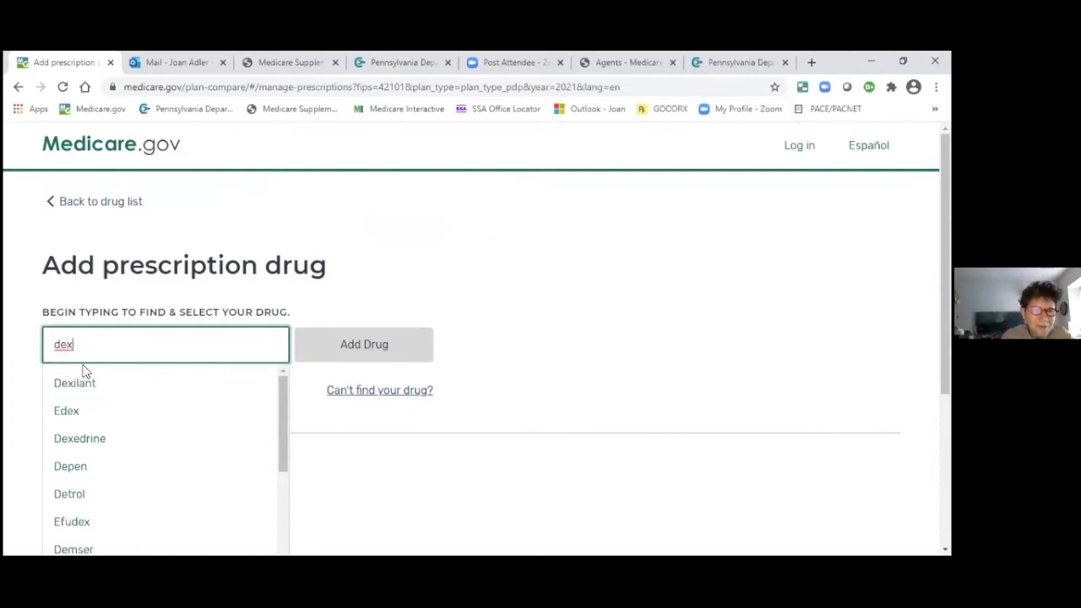
pyautogui.click(81, 385)
pyautogui.click(349, 365)
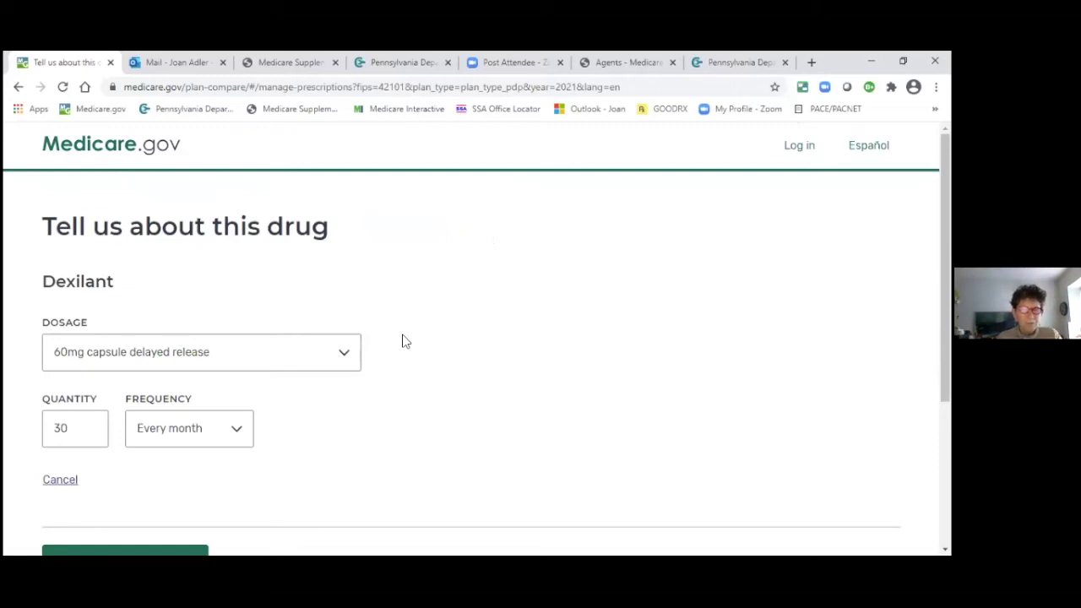
# Step: Choose the 60mg capsule delayed release dosage for Dexilant and add it to the drug list
pyautogui.click(341, 355)
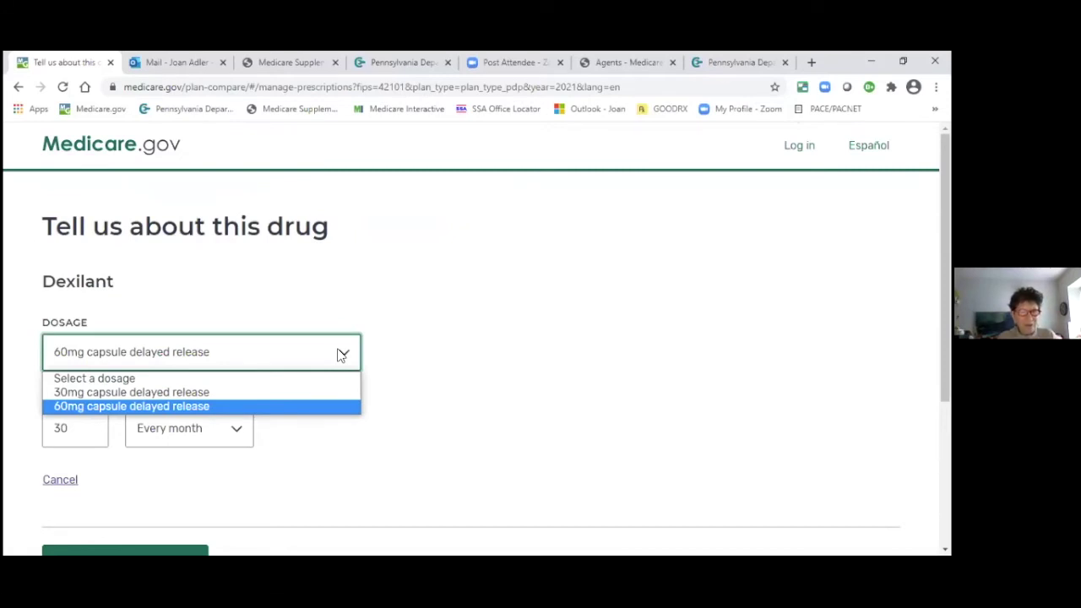
pyautogui.click(296, 407)
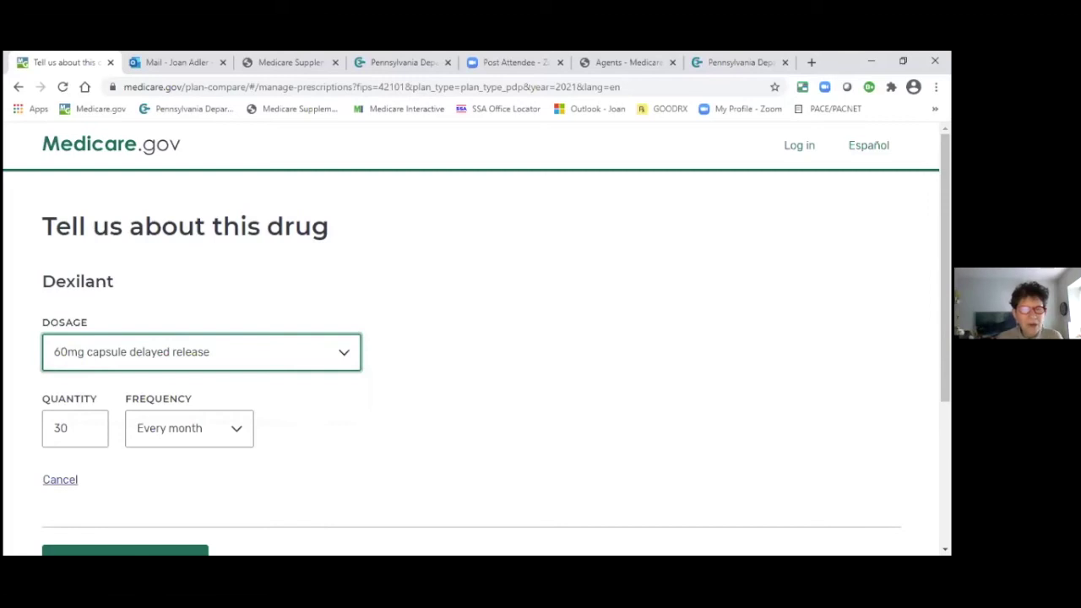
pyautogui.scroll(-3, 647, 299)
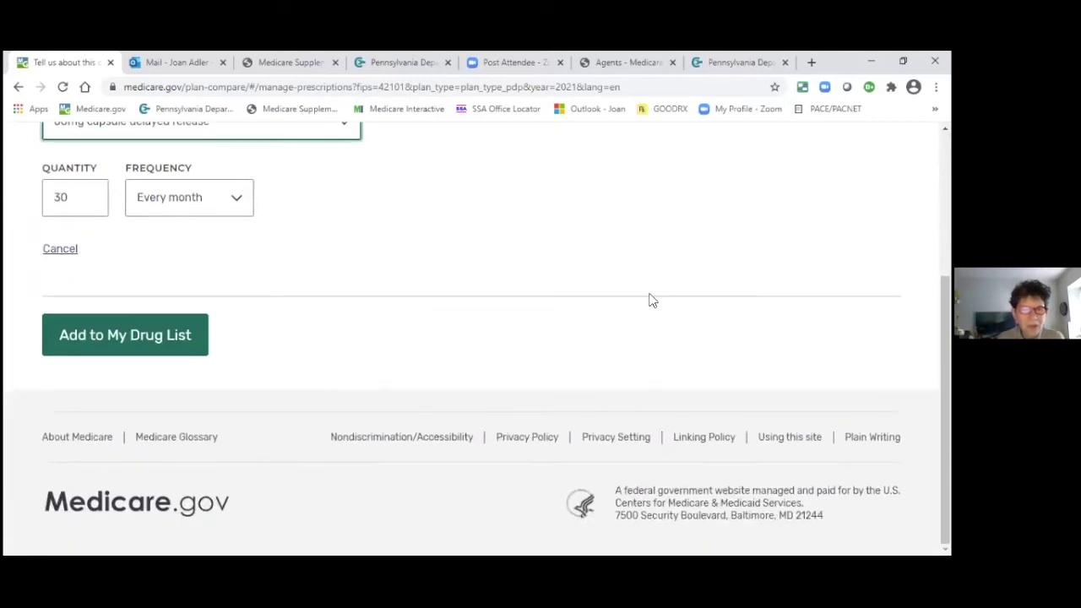
pyautogui.click(91, 336)
# Step: Find Copaxone in the prescription drug search and add its generic version, glatiramer acetate, instead of the brand
pyautogui.scroll(-6, 248, 344)
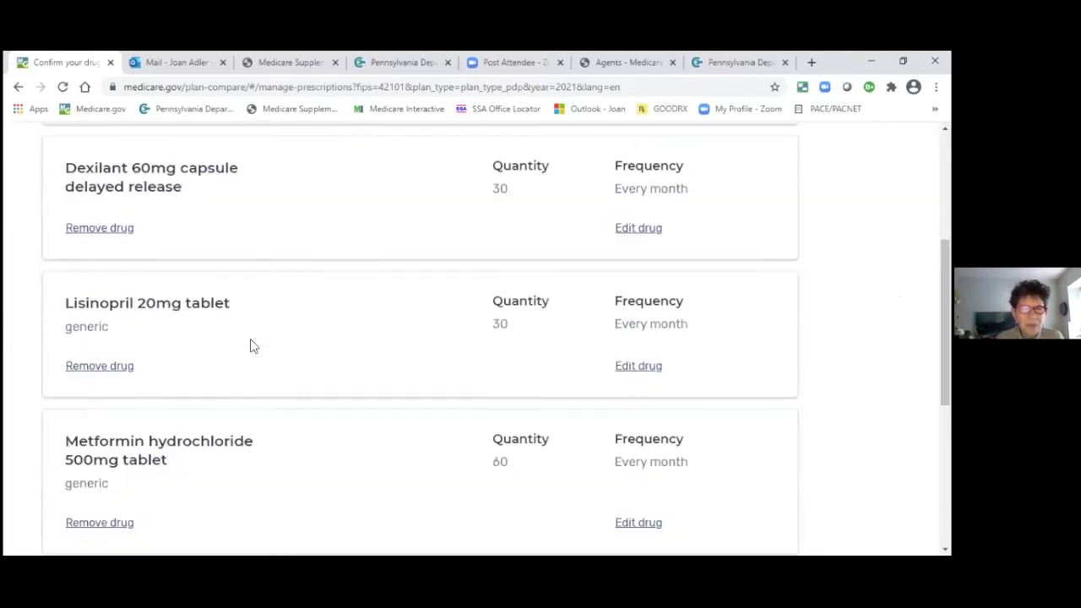
pyautogui.scroll(-1, 250, 345)
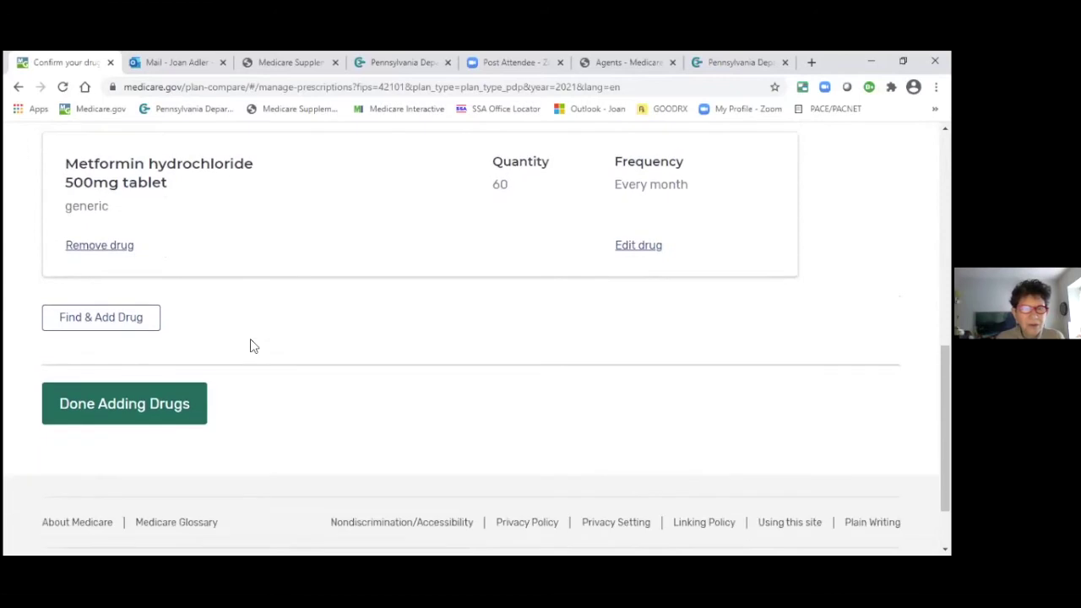
pyautogui.click(101, 320)
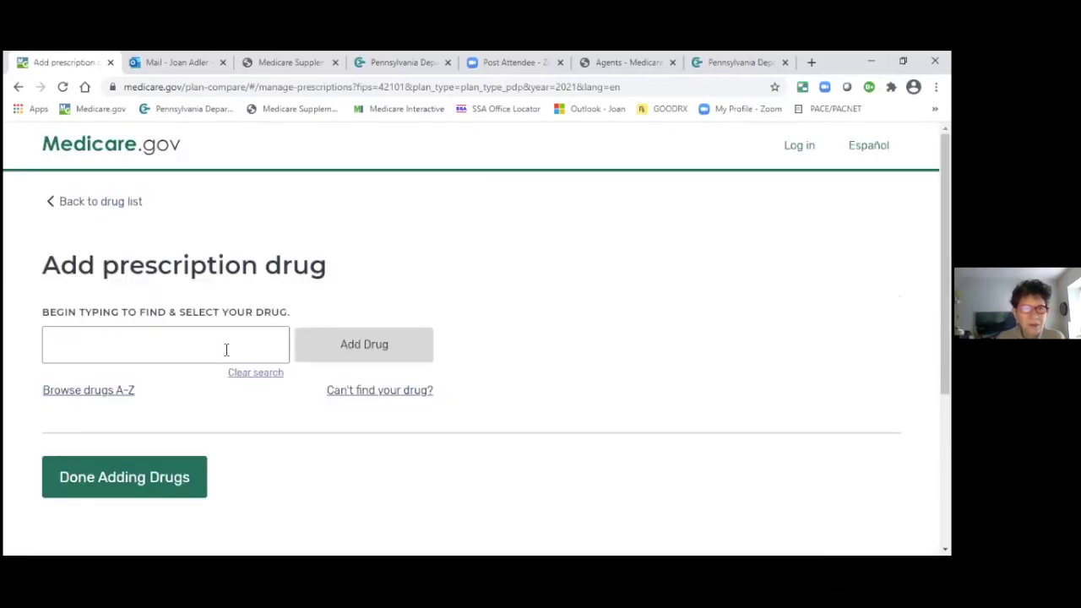
pyautogui.click(77, 348)
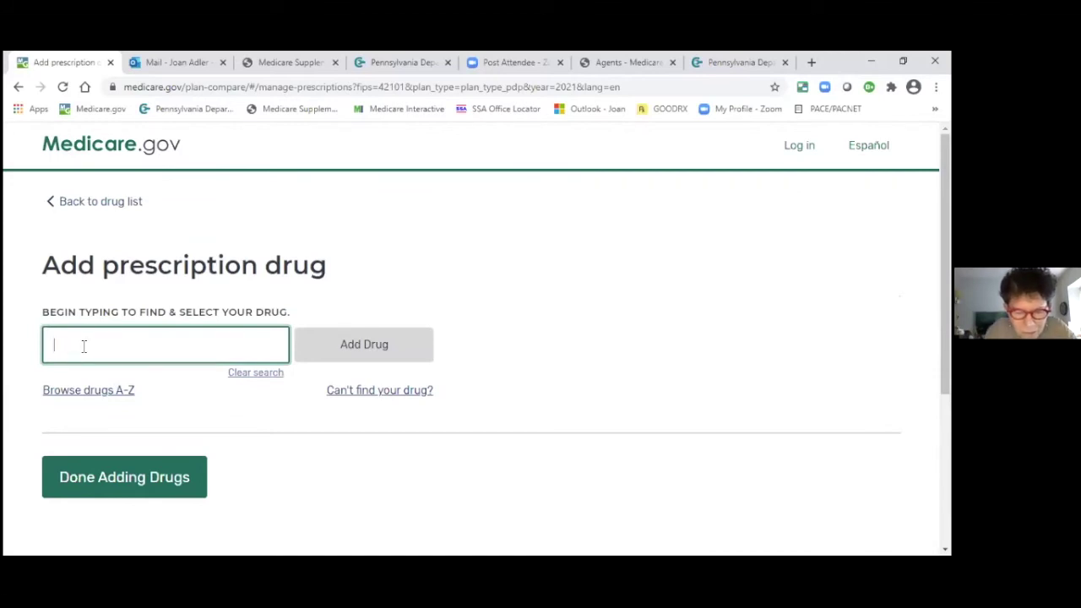
pyautogui.write('bo')
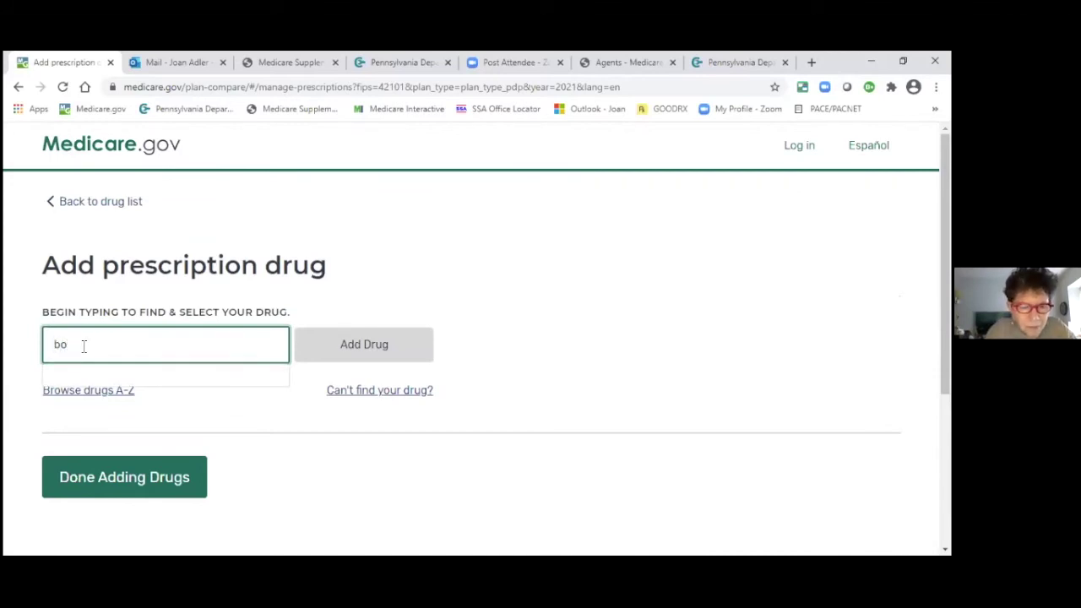
pyautogui.press('BackSpace')
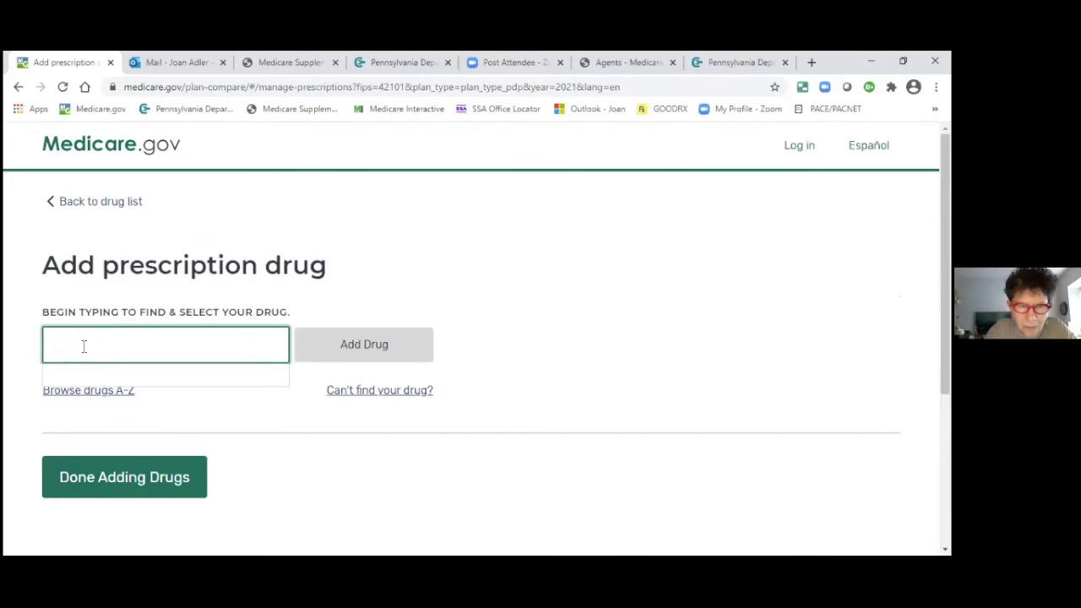
pyautogui.write('cox')
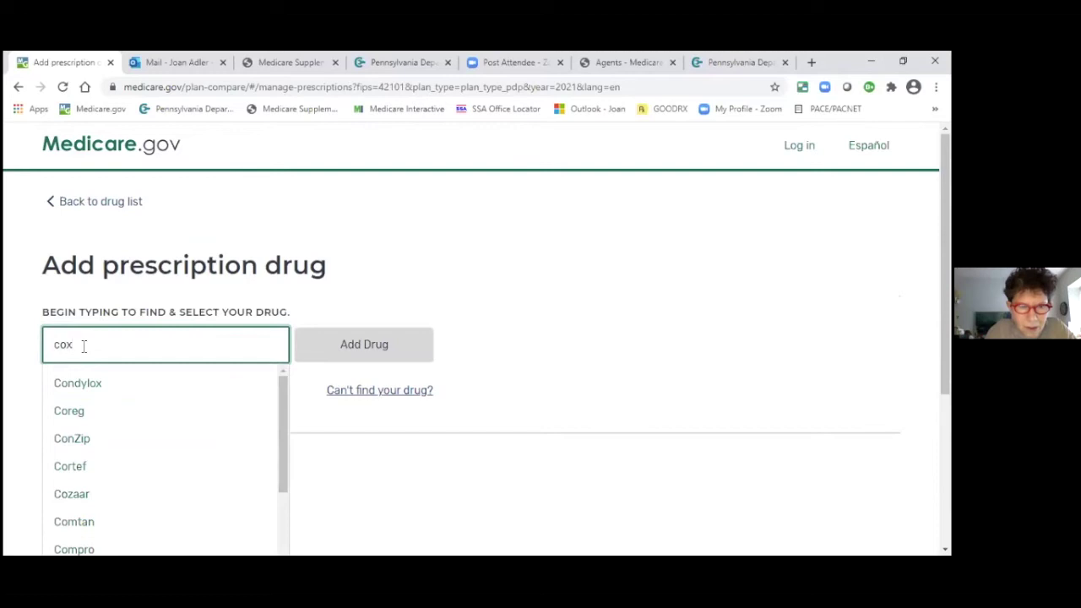
pyautogui.press('BackSpace')
pyautogui.write('p')
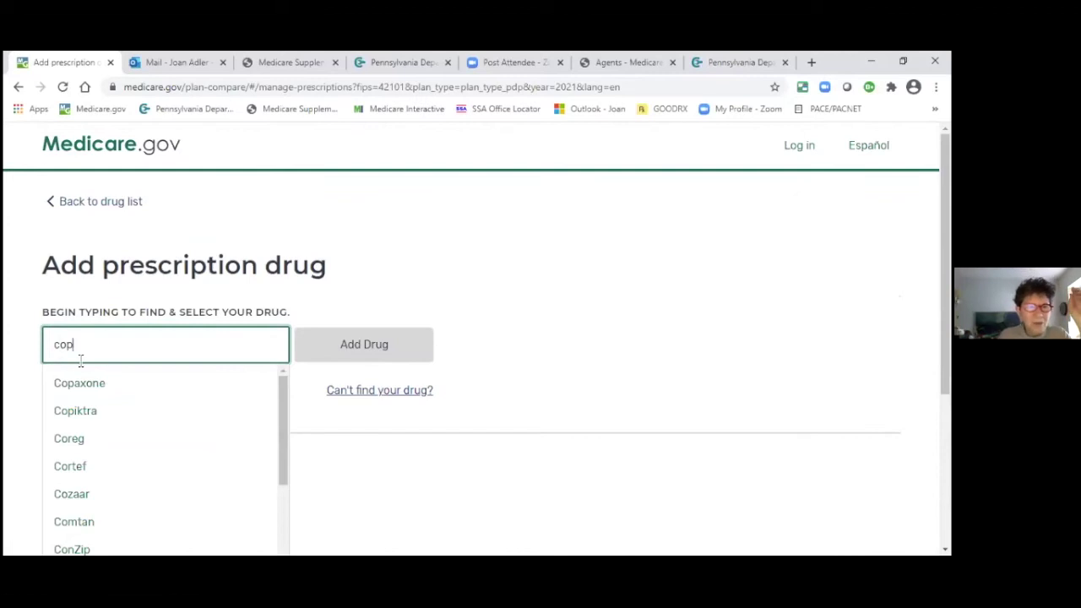
pyautogui.click(78, 384)
pyautogui.click(363, 358)
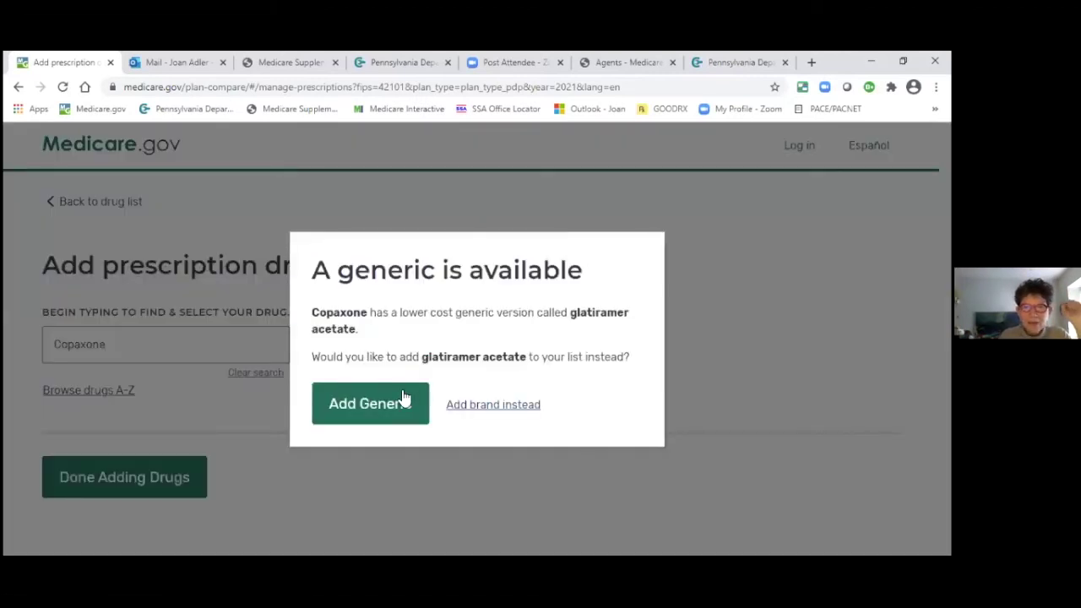
pyautogui.click(362, 404)
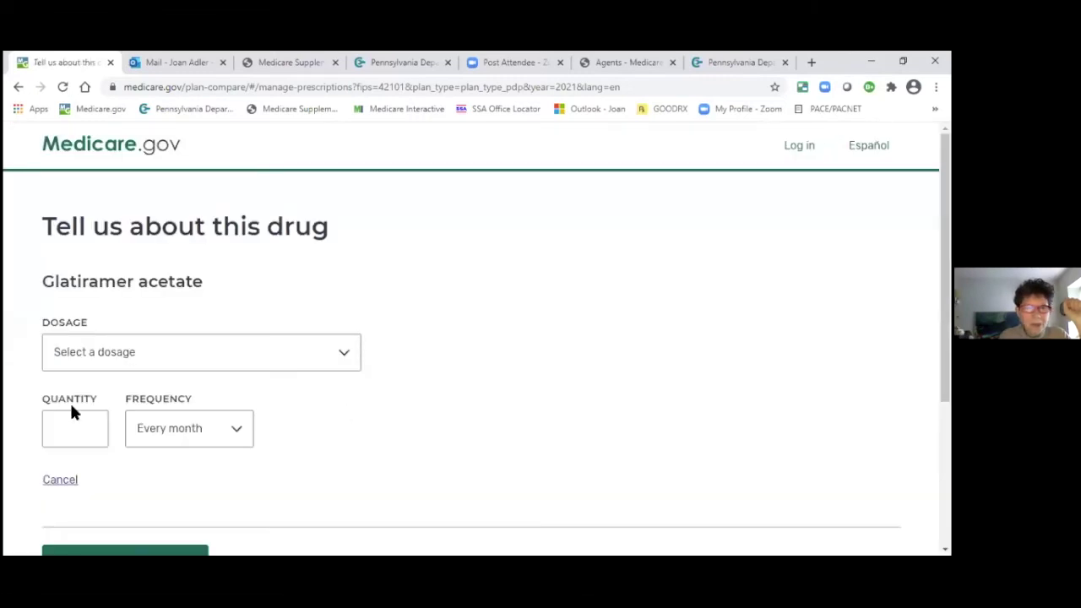
# Step: Set glatiramer acetate to the 20mg/ml solution prefilled syringe, quantity 15, and add it to the drug list
pyautogui.click(345, 356)
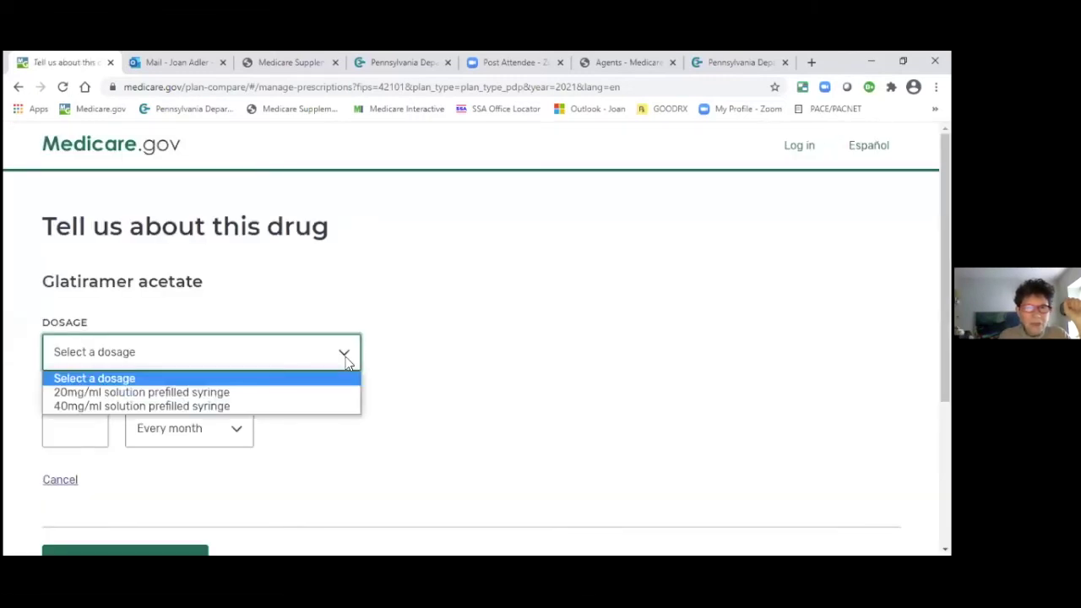
pyautogui.click(225, 393)
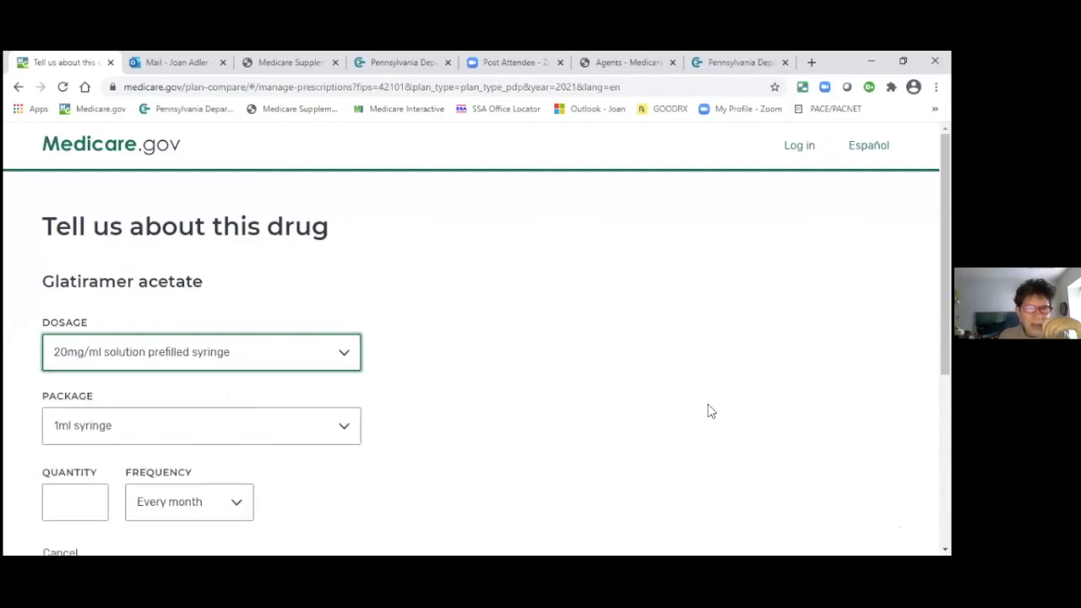
pyautogui.scroll(-2, 473, 338)
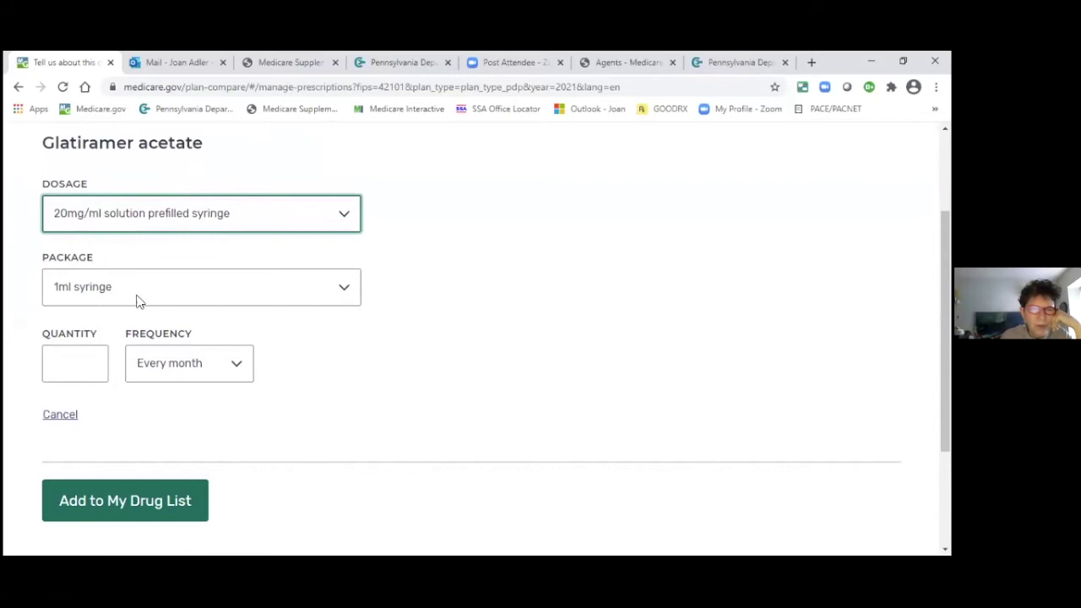
pyautogui.click(59, 363)
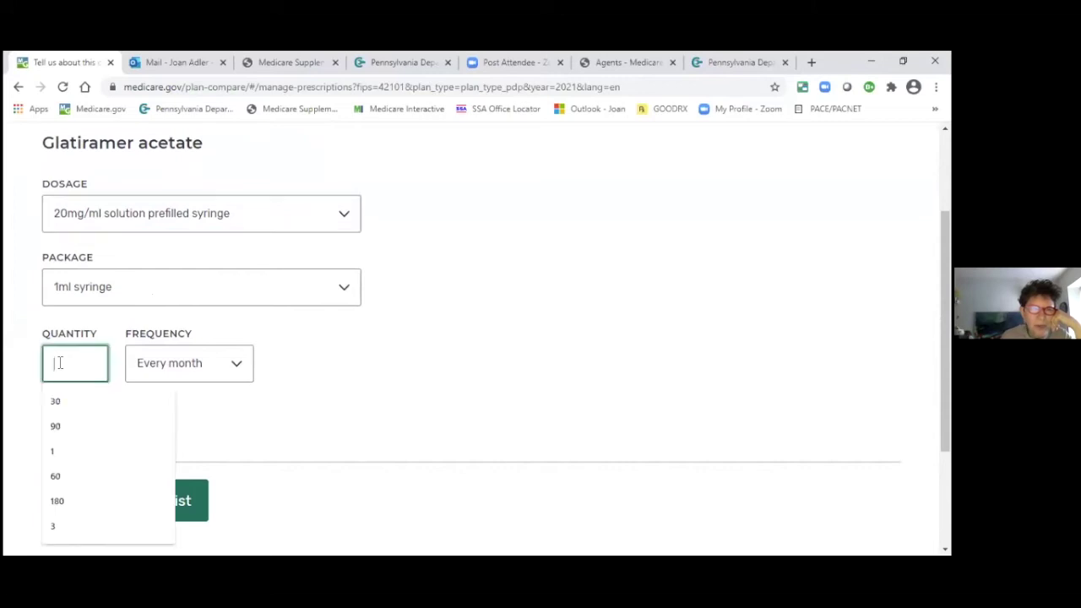
pyautogui.write('15')
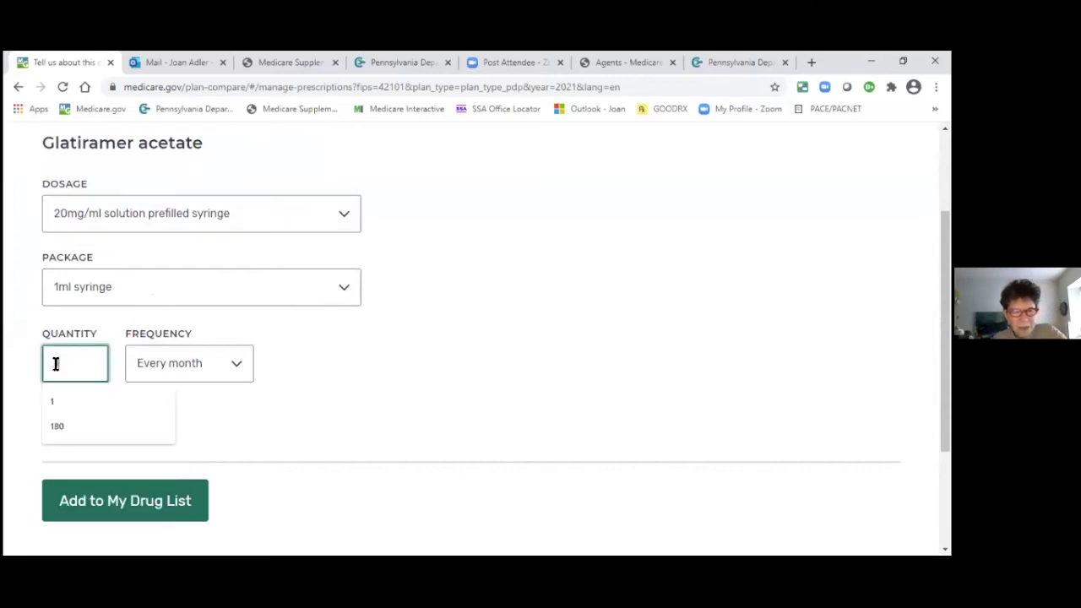
pyautogui.click(113, 495)
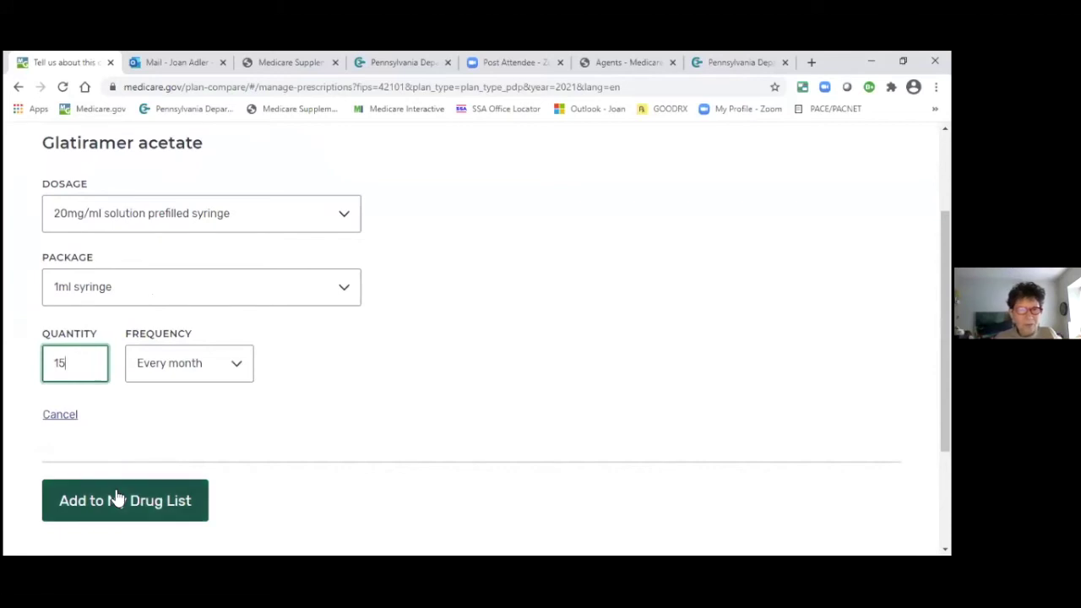
# Step: Finish adding drugs and continue to the pharmacy selection
pyautogui.scroll(-5, 402, 327)
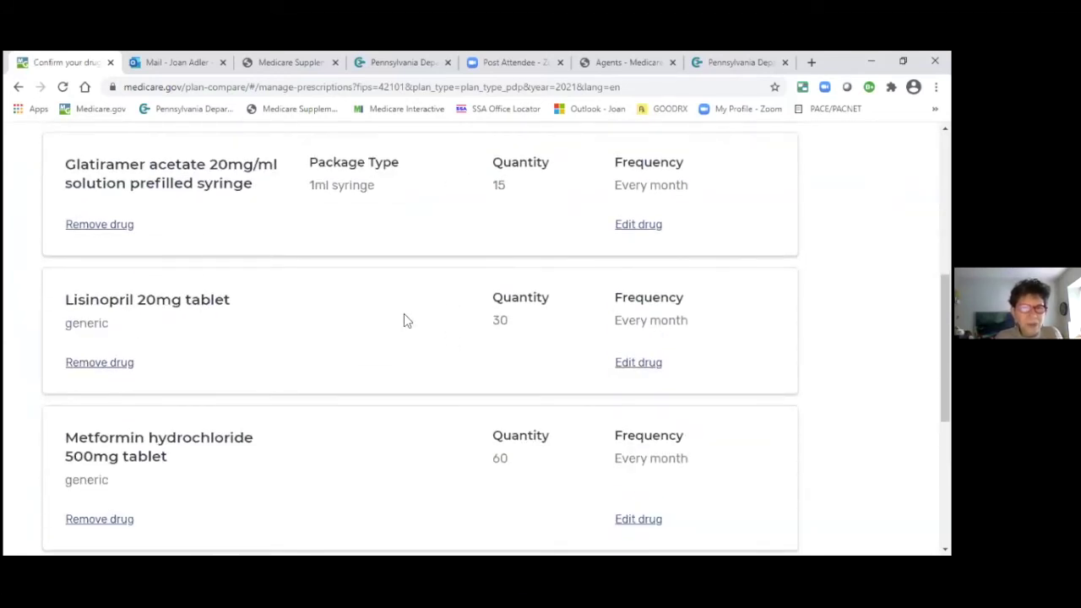
pyautogui.scroll(-3, 403, 323)
pyautogui.scroll(-1, 412, 316)
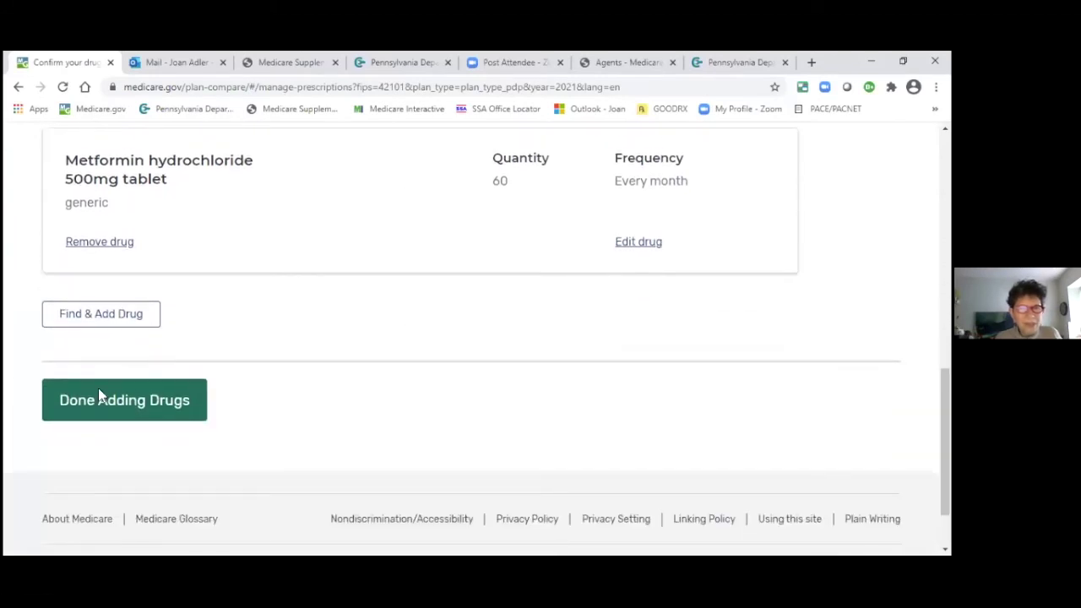
pyautogui.click(121, 403)
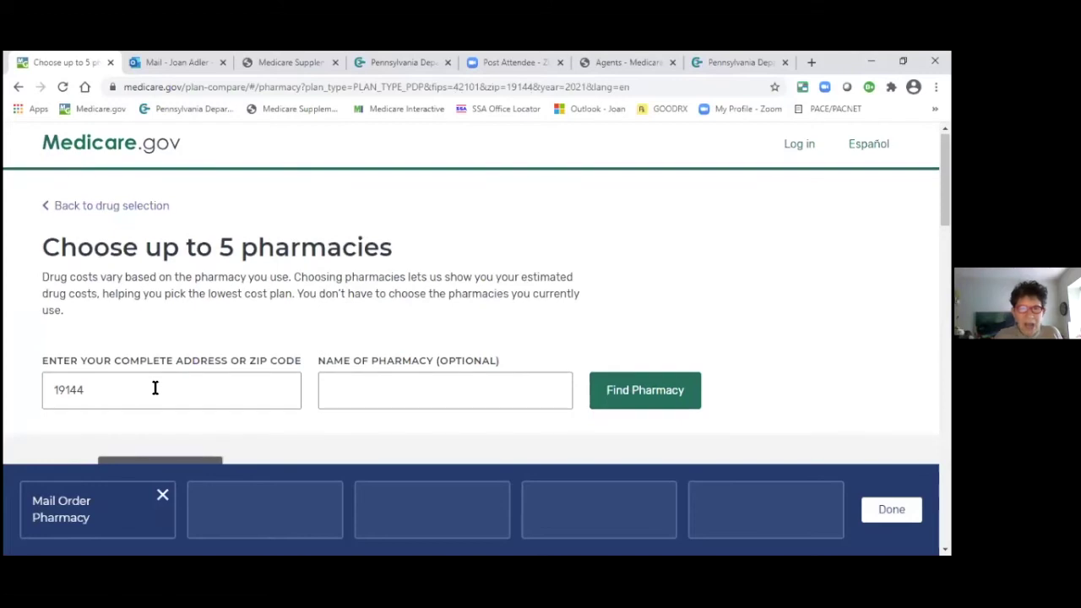
# Step: Examine the pharmacy selection page, including the mail-order option and the retail pharmacies near the entered ZIP code
pyautogui.scroll(-1, 154, 387)
pyautogui.scroll(-1, 313, 328)
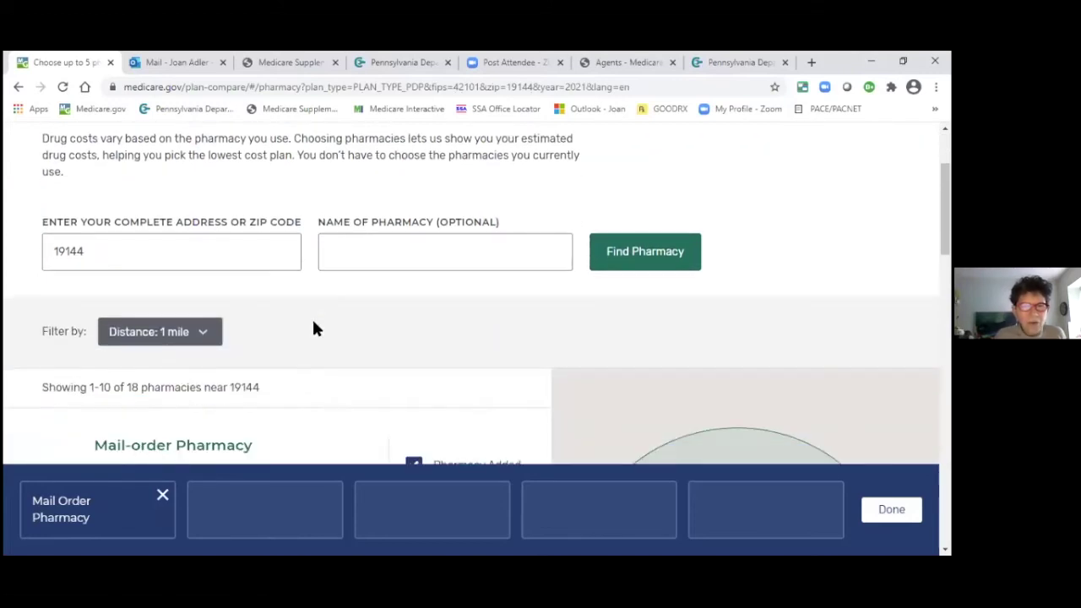
pyautogui.scroll(2, 313, 328)
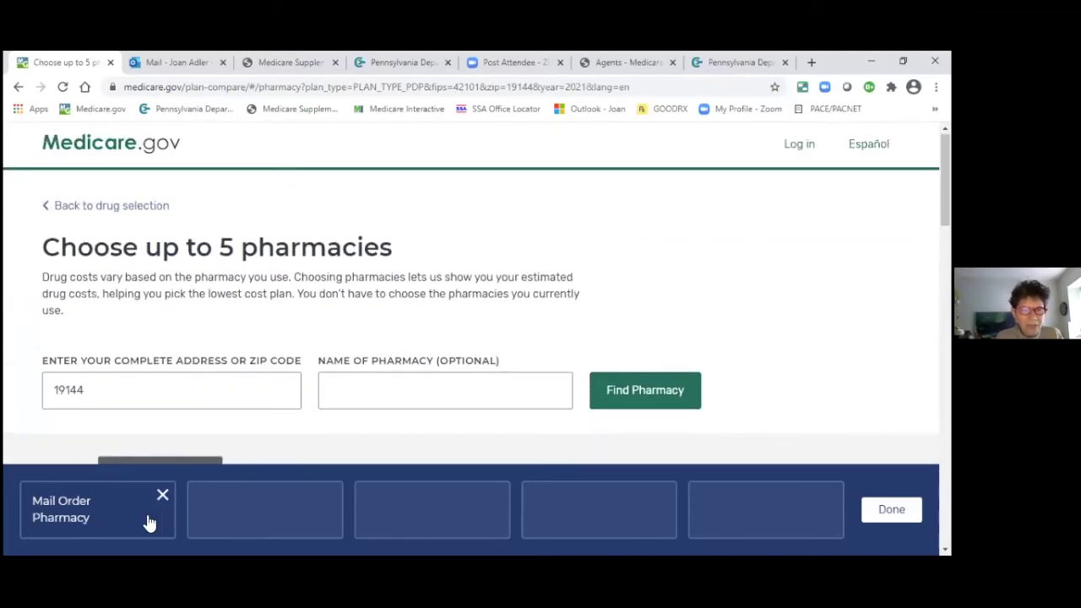
pyautogui.scroll(-6, 267, 347)
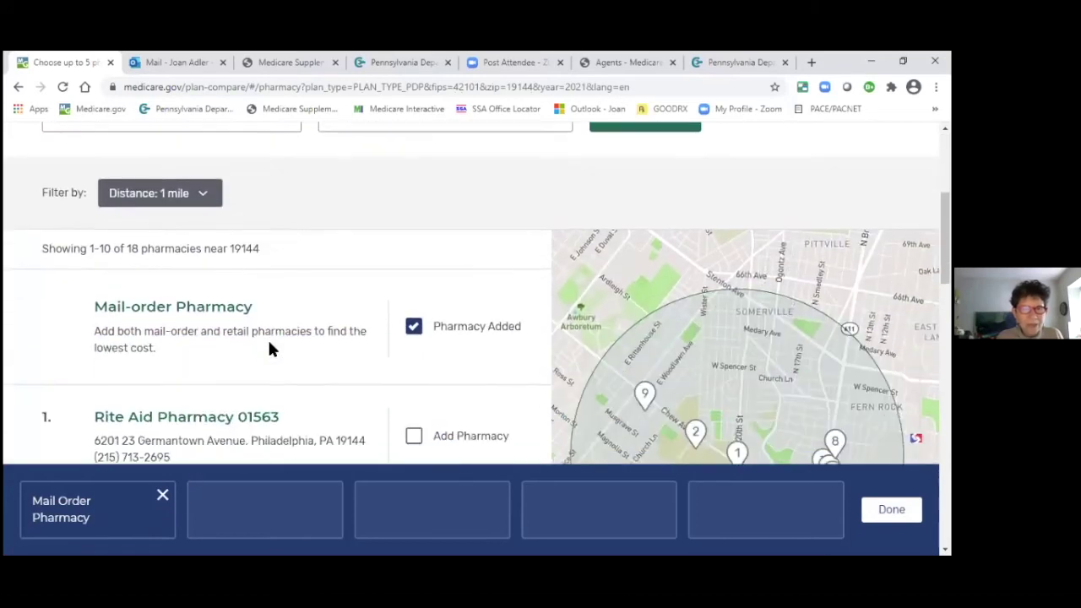
pyautogui.scroll(-6, 272, 349)
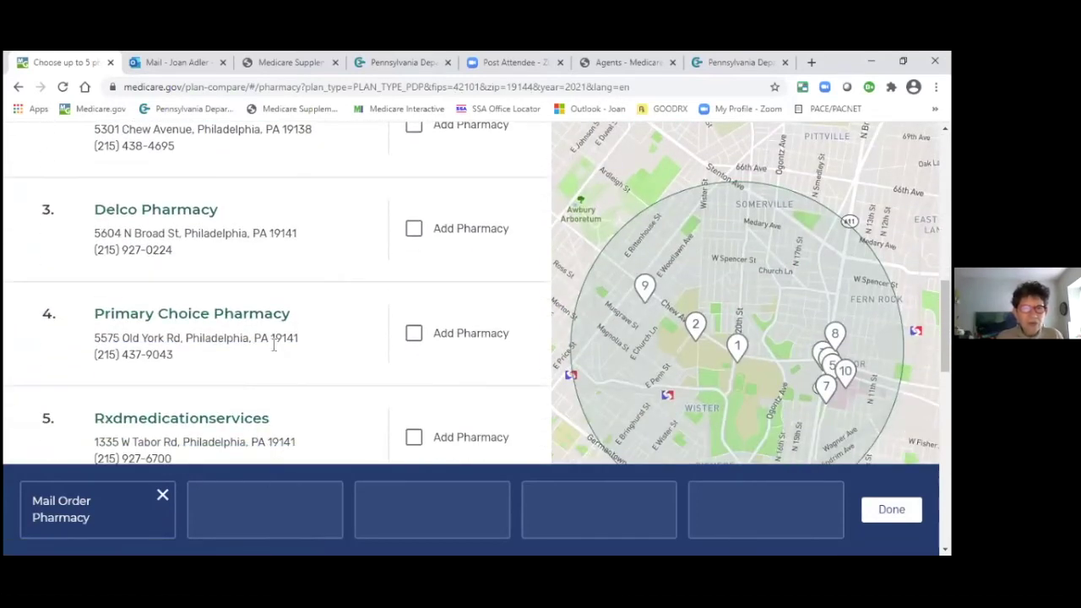
pyautogui.scroll(-5, 293, 334)
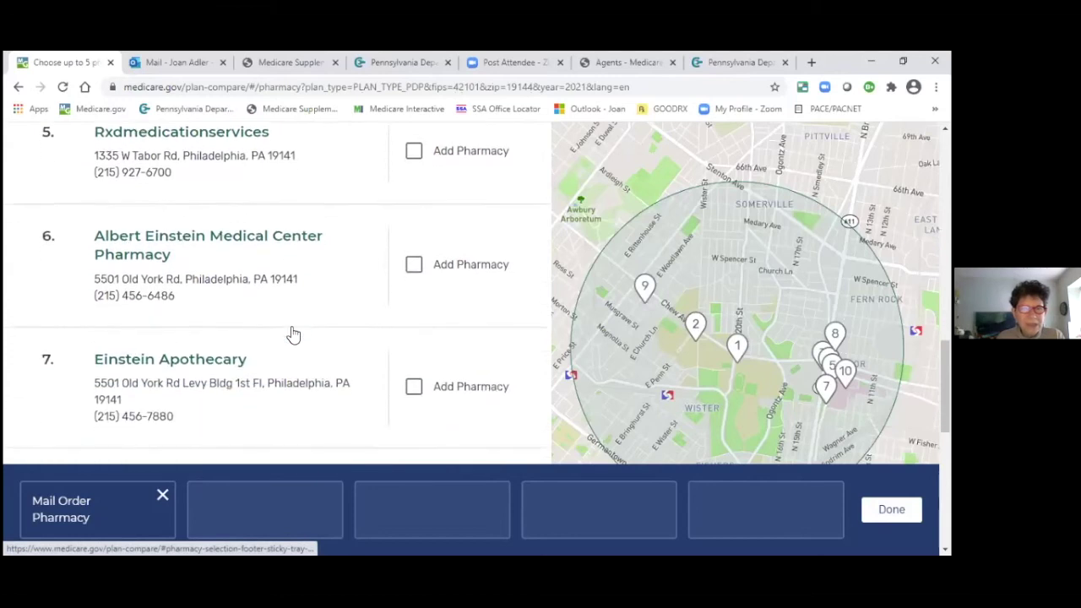
pyautogui.scroll(-3, 289, 330)
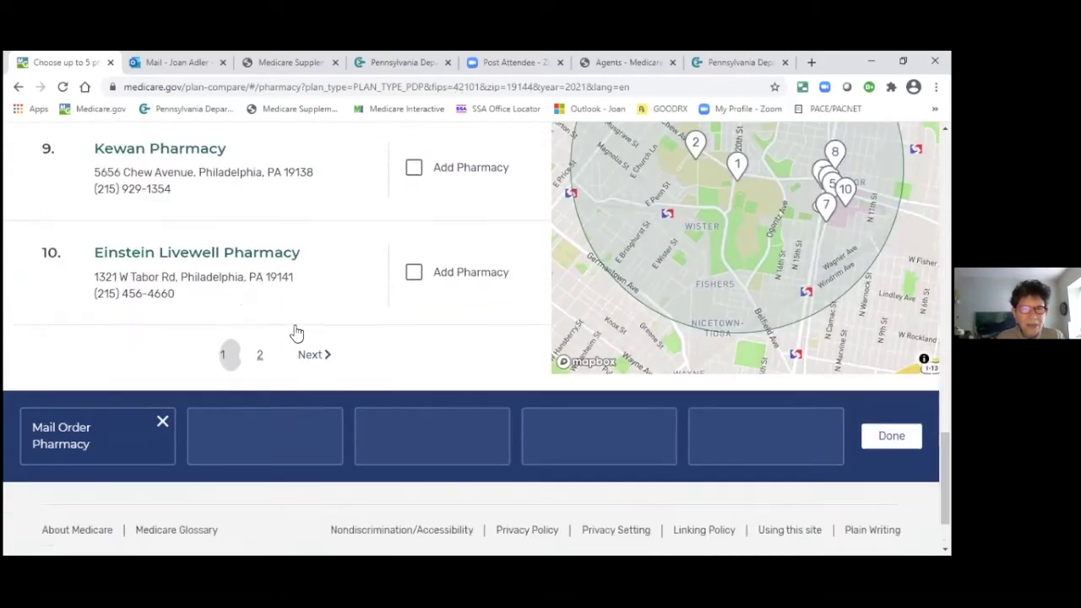
pyautogui.scroll(14, 296, 332)
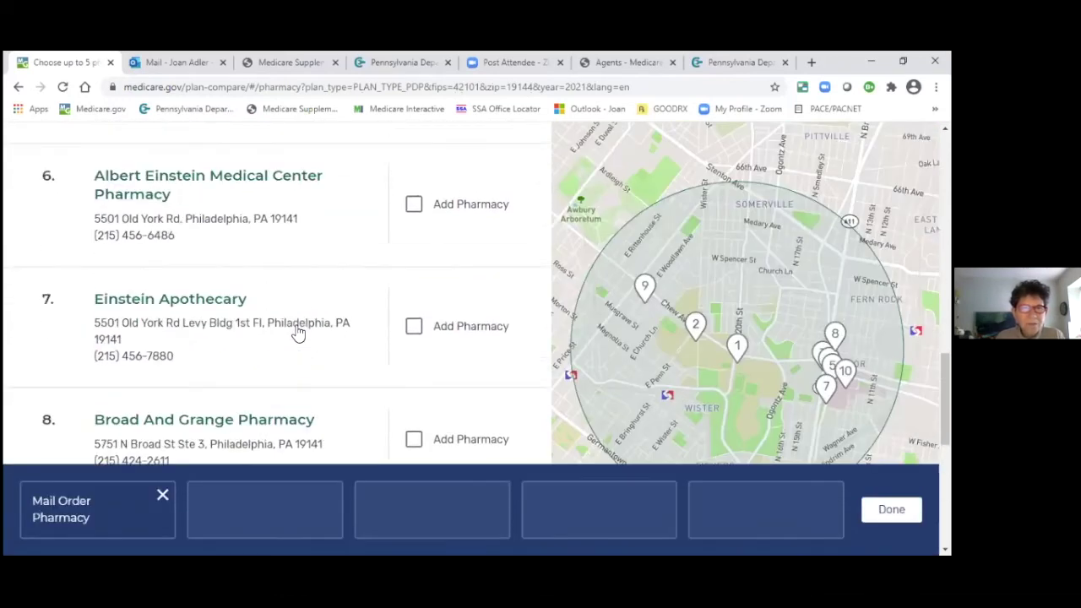
pyautogui.scroll(4, 296, 332)
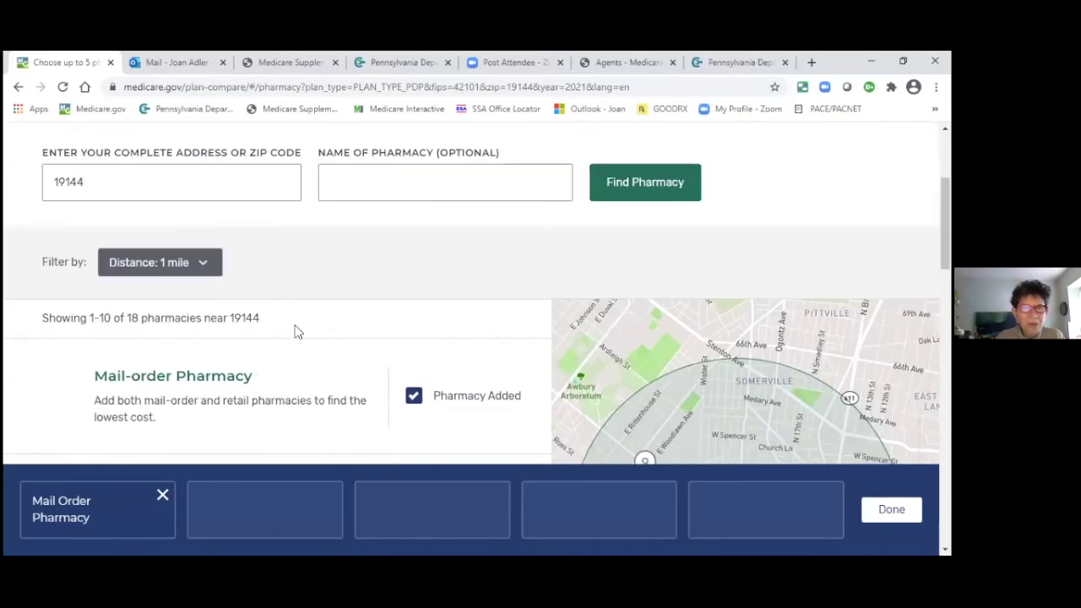
# Step: Change the pharmacy search location to ZIP code 19119 and search for pharmacies there
pyautogui.click(68, 181)
pyautogui.moveTo(85, 181); pyautogui.dragTo(66, 183)
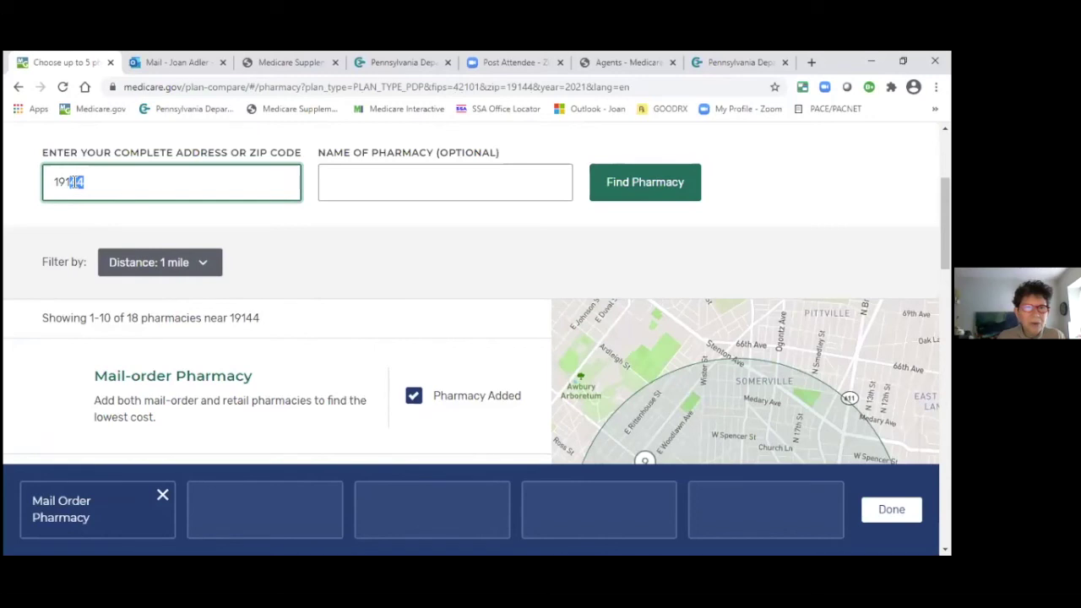
pyautogui.write('1')
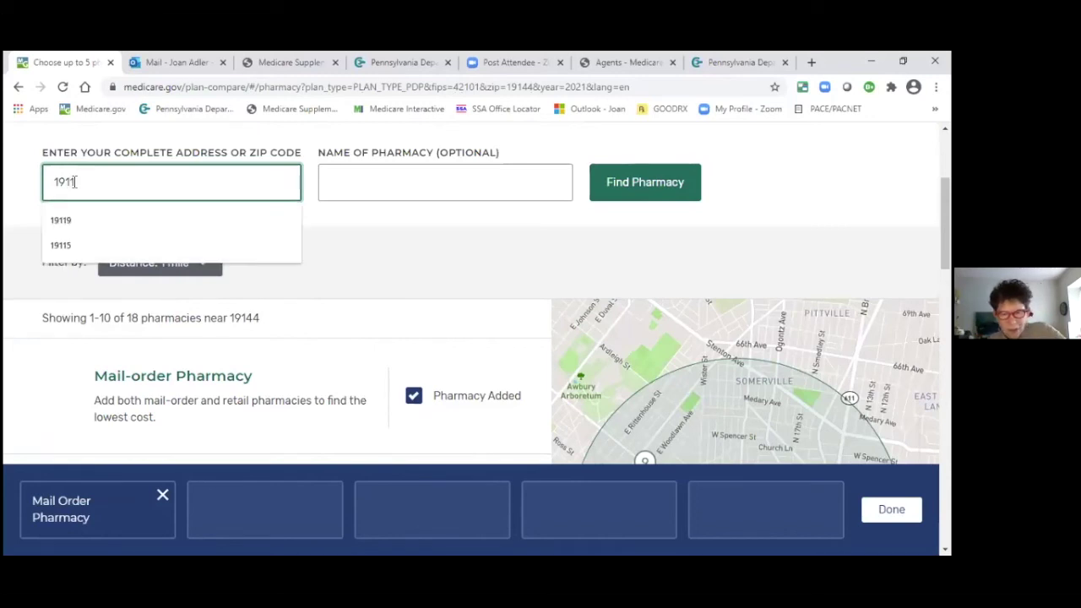
pyautogui.write('9')
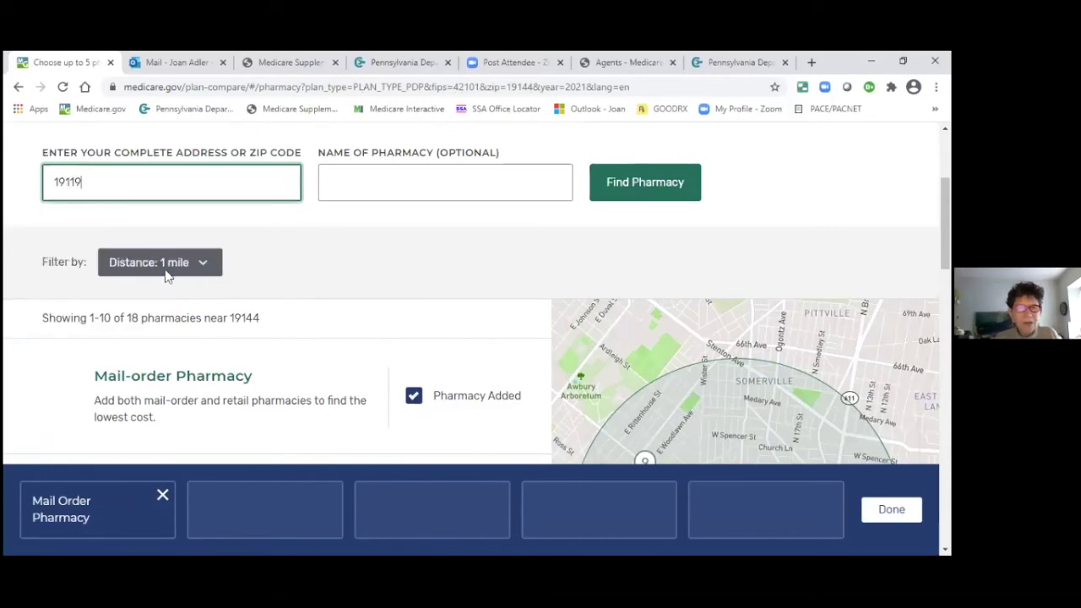
pyautogui.click(612, 190)
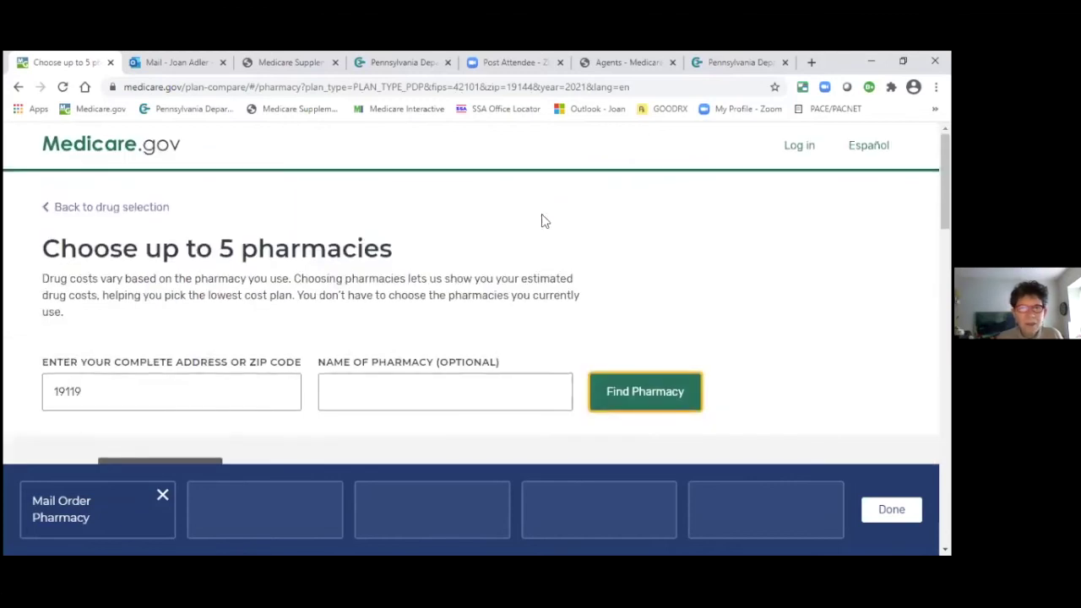
# Step: Add Sav-on Pharmacy #0114 and Cvs Pharmacy #02986 to the selected pharmacies
pyautogui.scroll(-3, 243, 305)
pyautogui.scroll(-2, 243, 304)
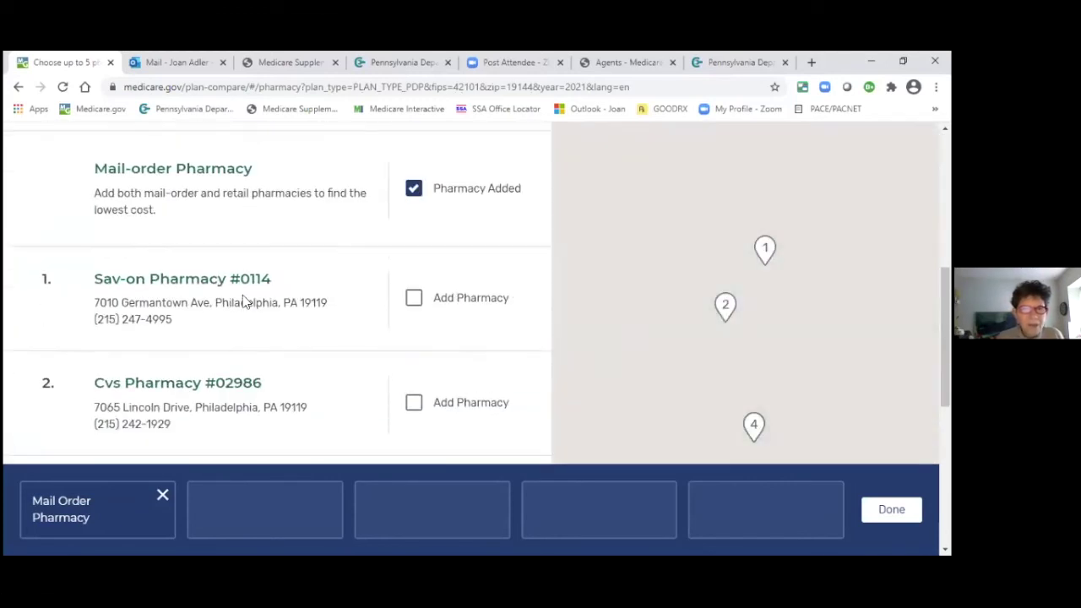
pyautogui.click(413, 300)
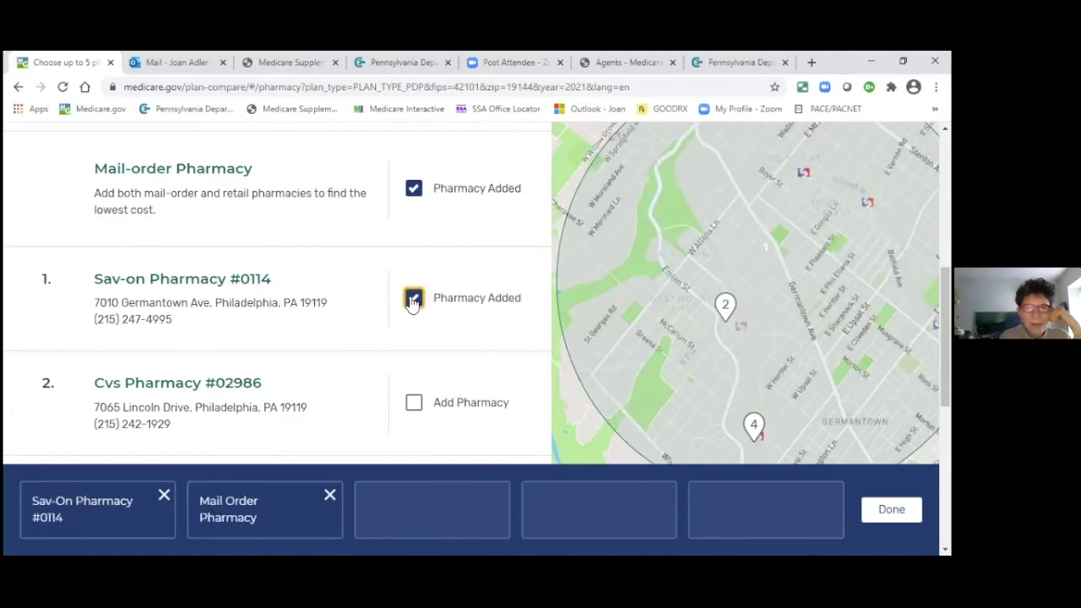
pyautogui.click(412, 405)
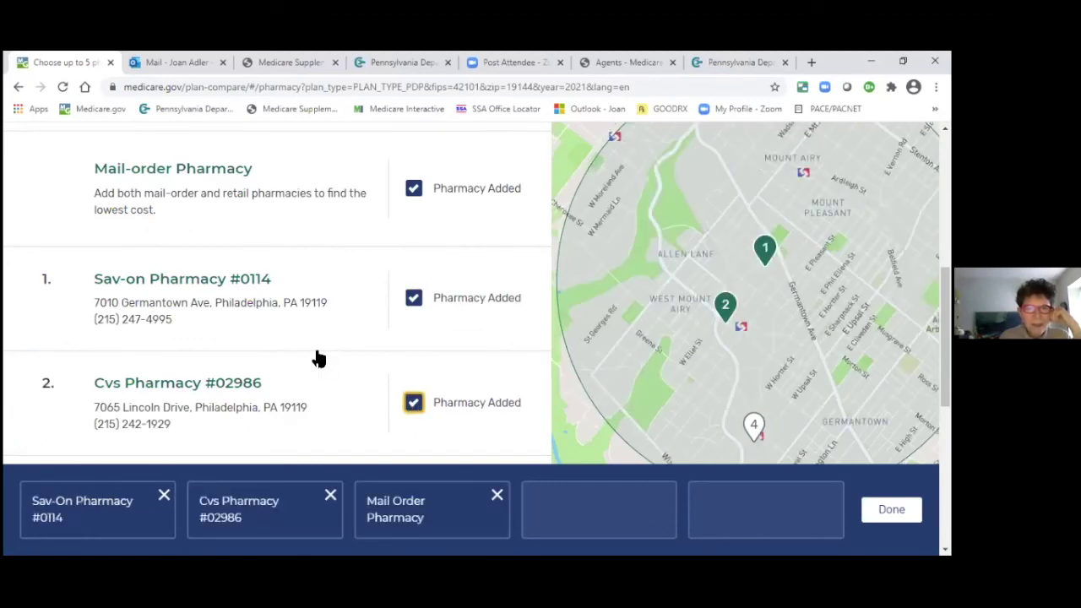
# Step: Review the short list of nearby pharmacies and widen the distance filter to 5 miles
pyautogui.scroll(-4, 318, 358)
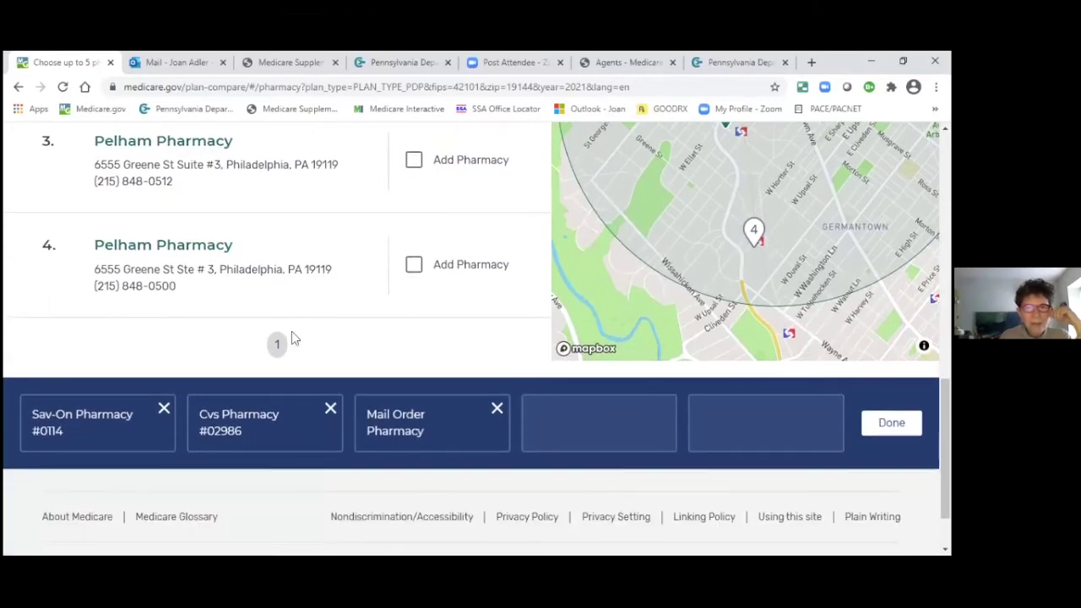
pyautogui.scroll(5, 358, 316)
pyautogui.scroll(2, 359, 316)
pyautogui.scroll(-6, 358, 316)
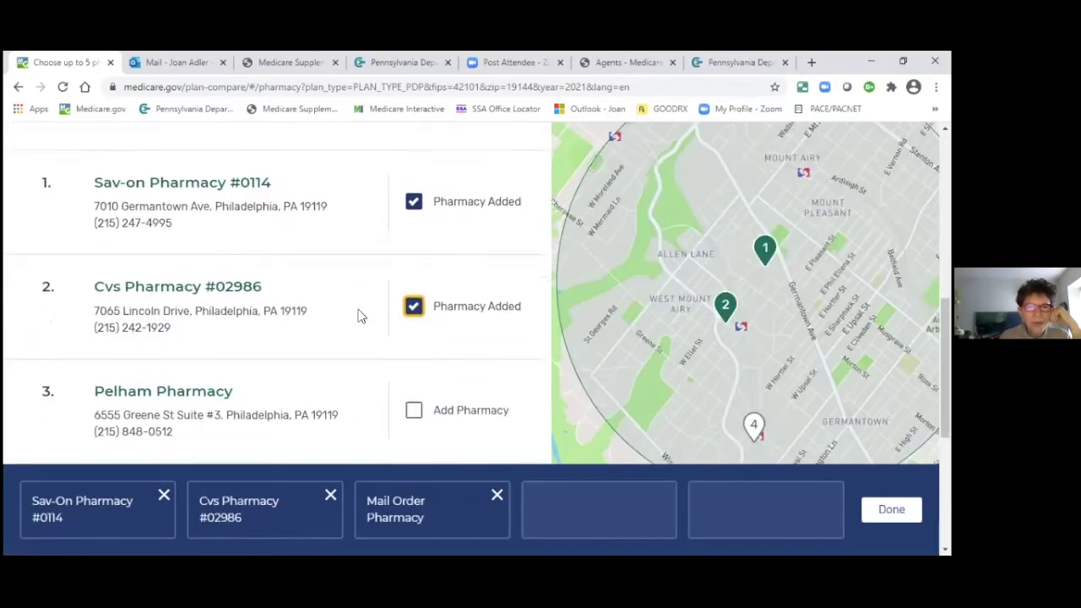
pyautogui.scroll(5, 358, 316)
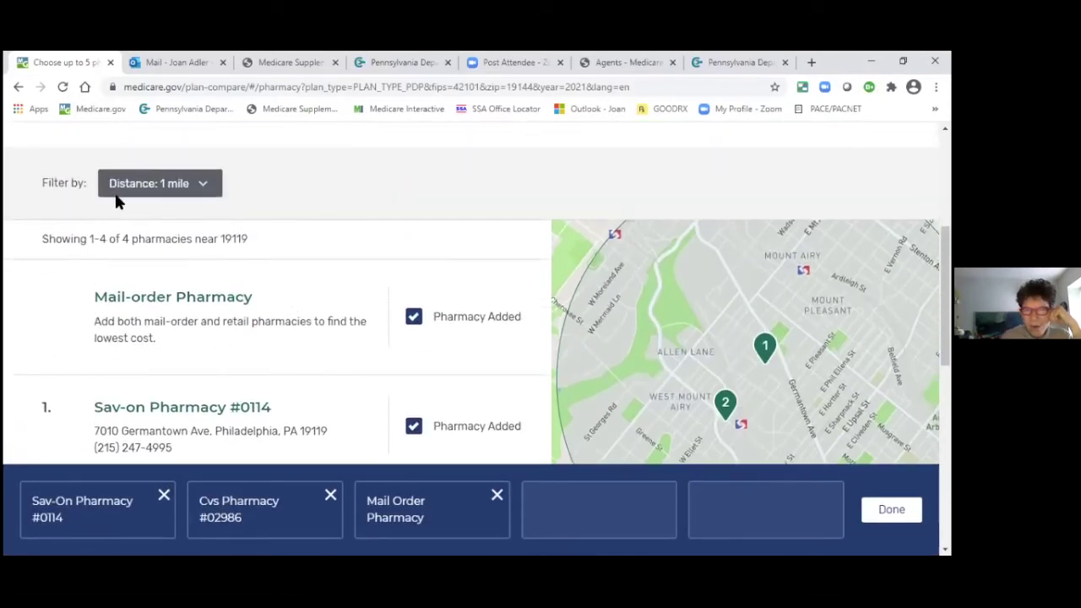
pyautogui.click(204, 187)
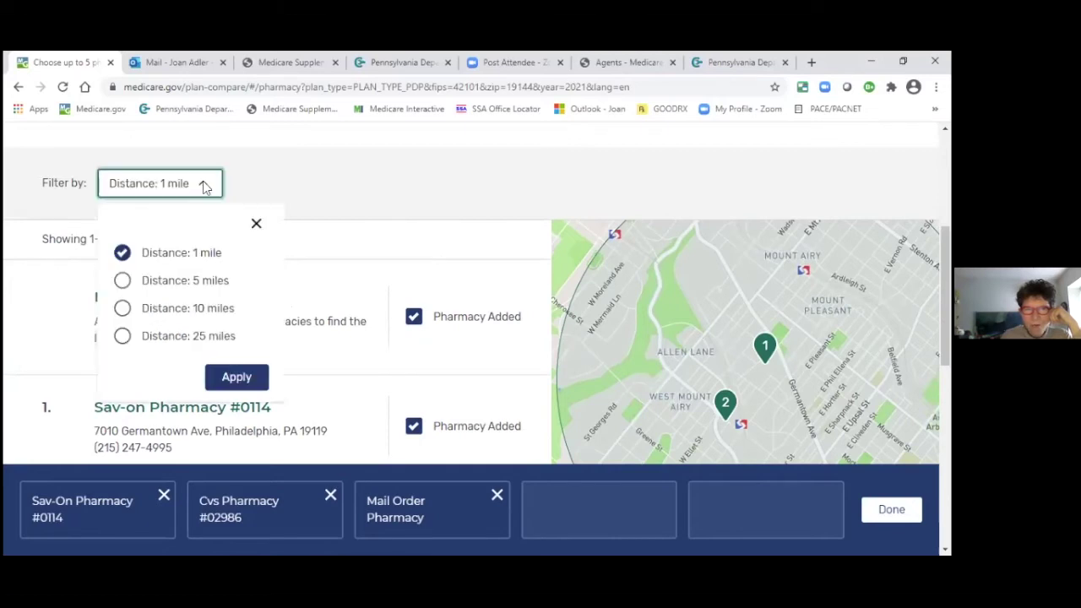
pyautogui.click(124, 280)
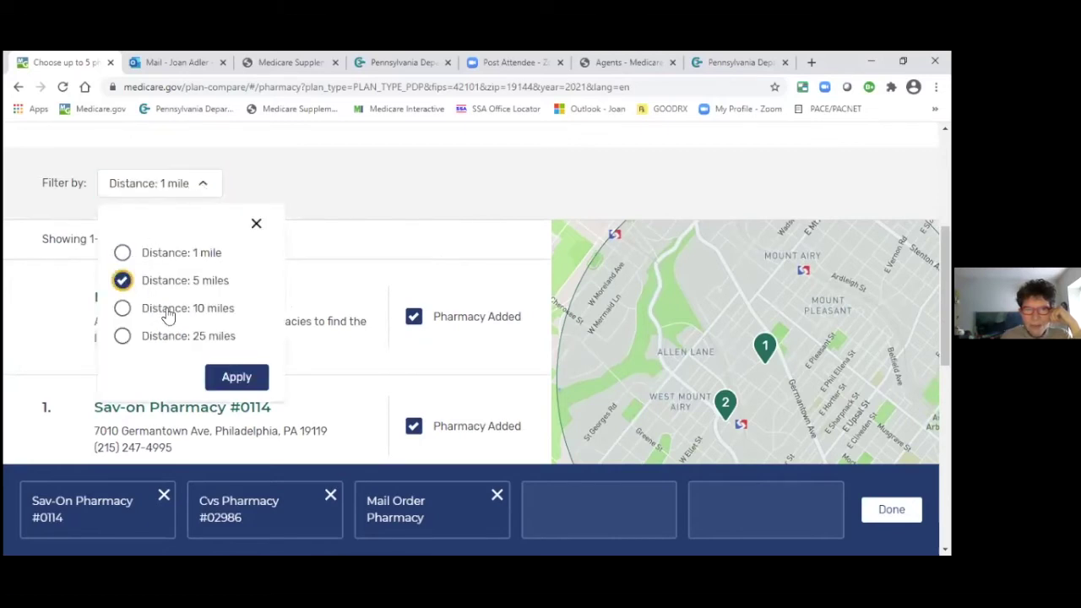
pyautogui.click(237, 378)
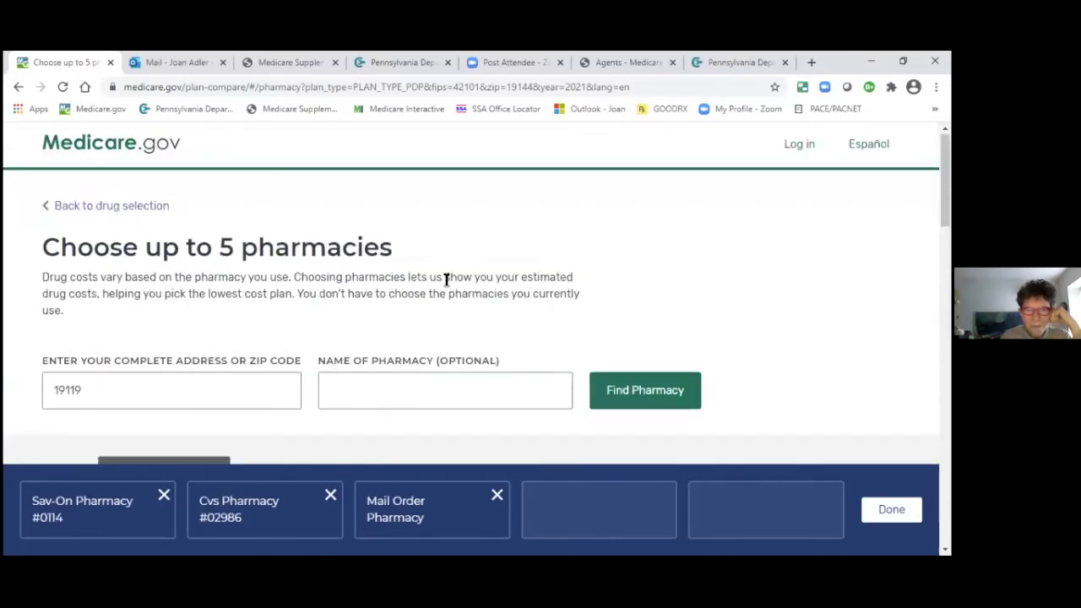
# Step: Look through the pharmacies within 5 miles and open the second page of results
pyautogui.scroll(-6, 448, 287)
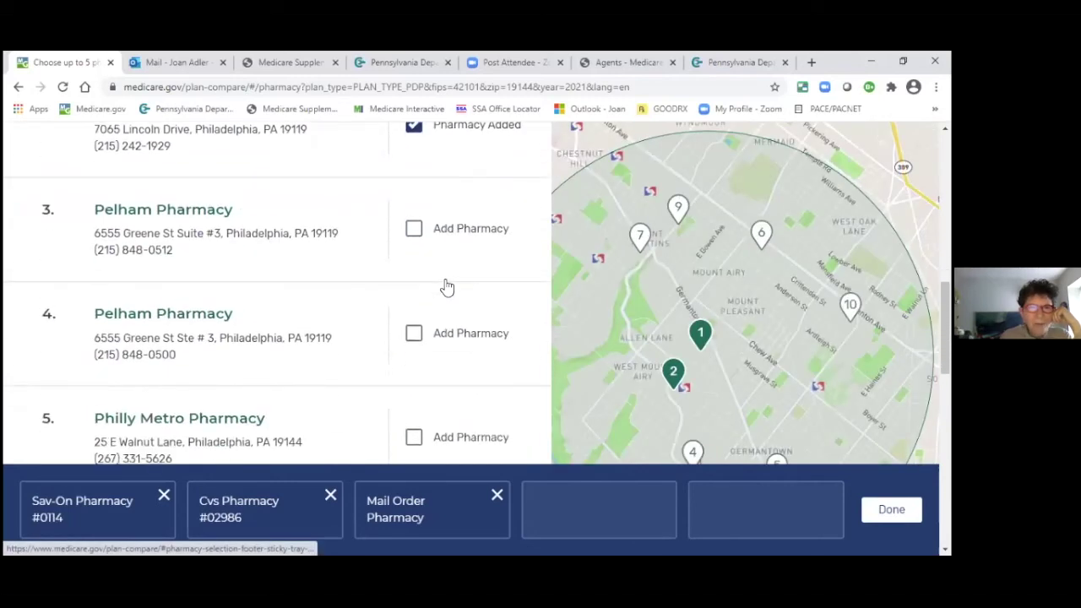
pyautogui.scroll(-4, 448, 287)
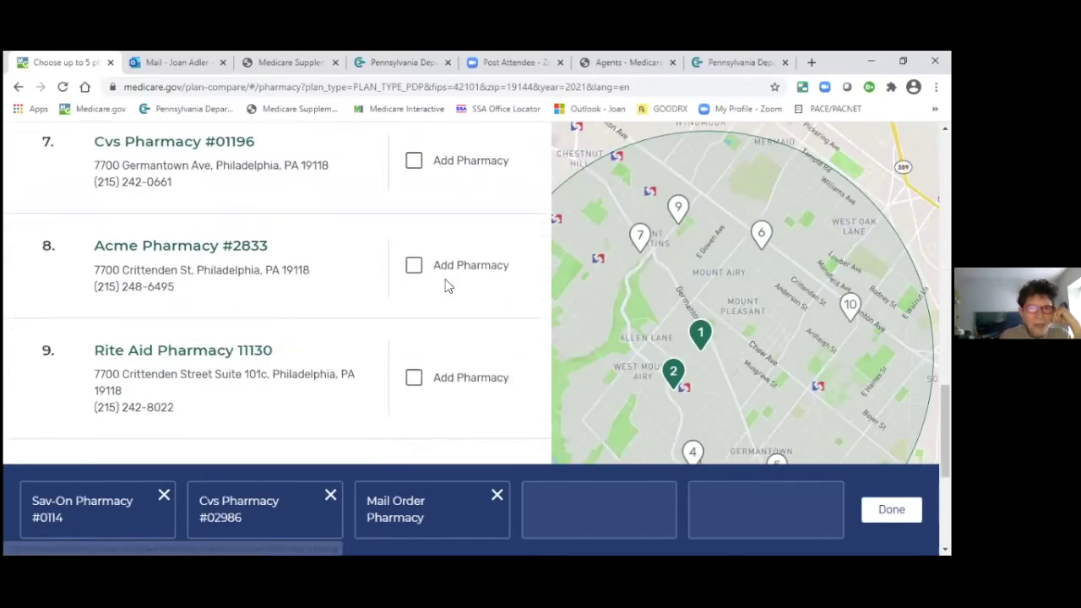
pyautogui.scroll(-3, 448, 288)
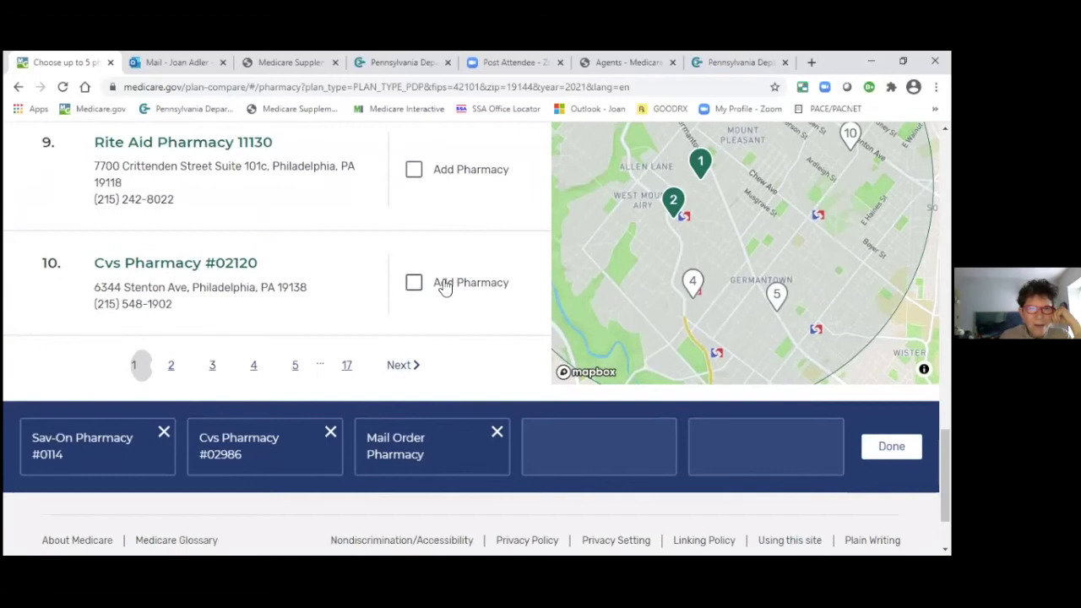
pyautogui.click(169, 366)
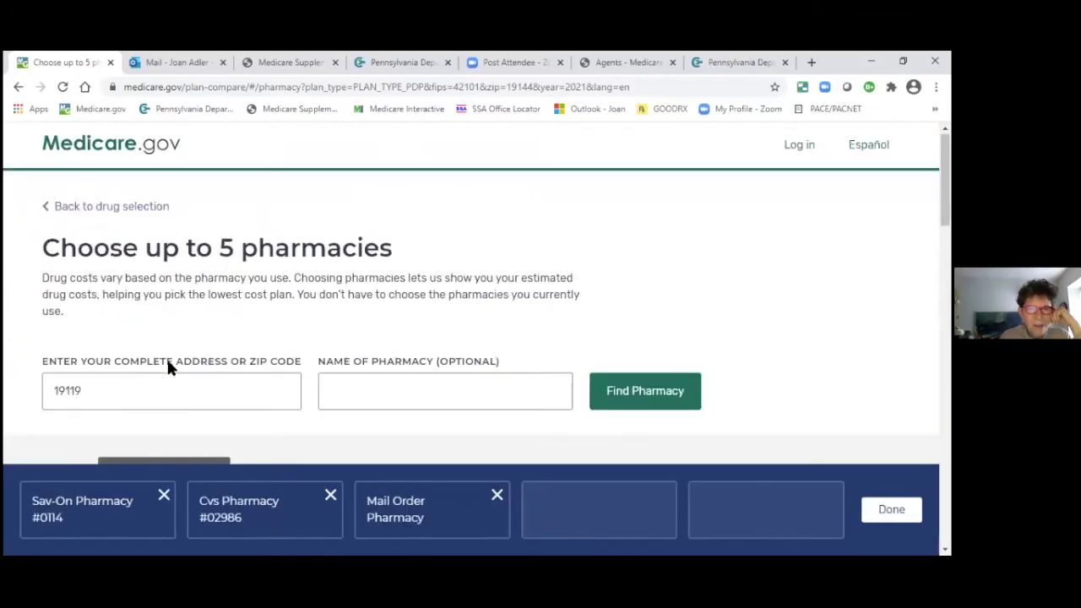
# Step: Add Rite Aid Pharmacy 01288 and Walgreens #5298, and finish the pharmacy selection to get the drug plan results
pyautogui.scroll(-5, 178, 356)
pyautogui.scroll(-1, 186, 354)
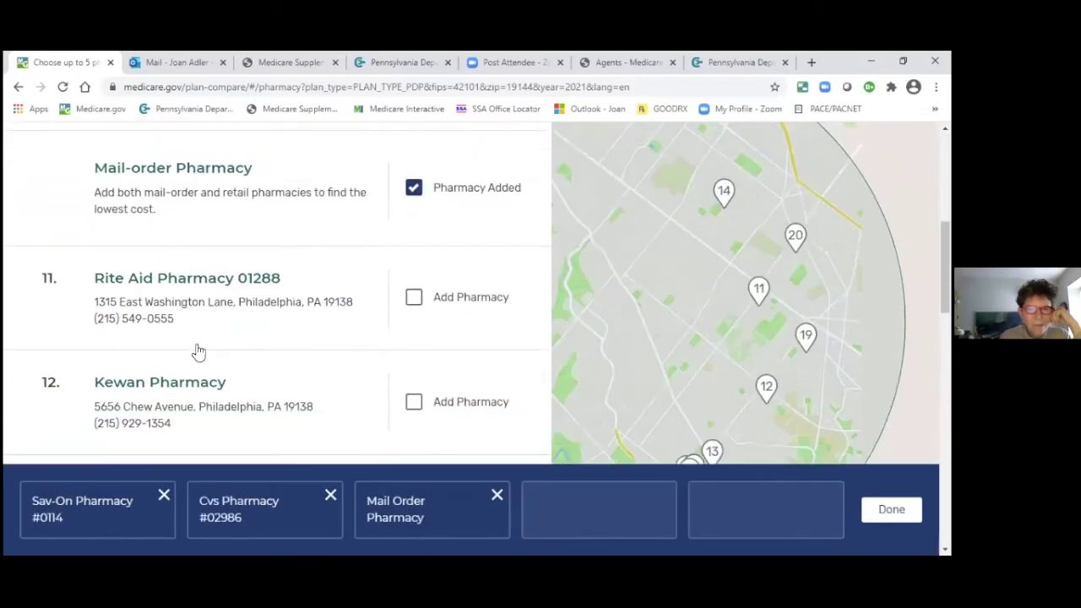
pyautogui.click(413, 297)
pyautogui.scroll(-2, 279, 283)
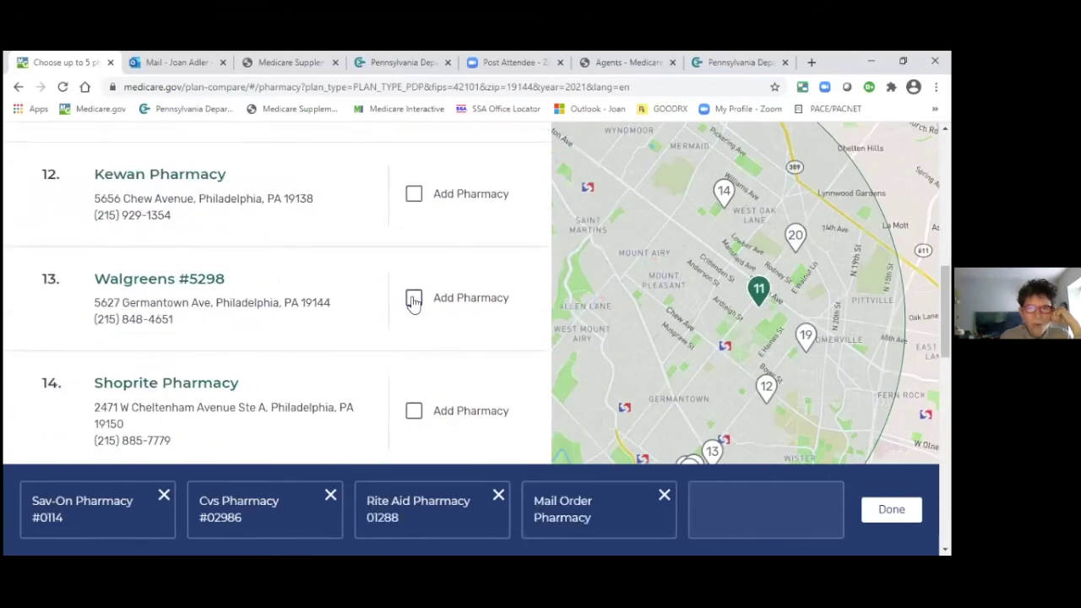
pyautogui.click(413, 300)
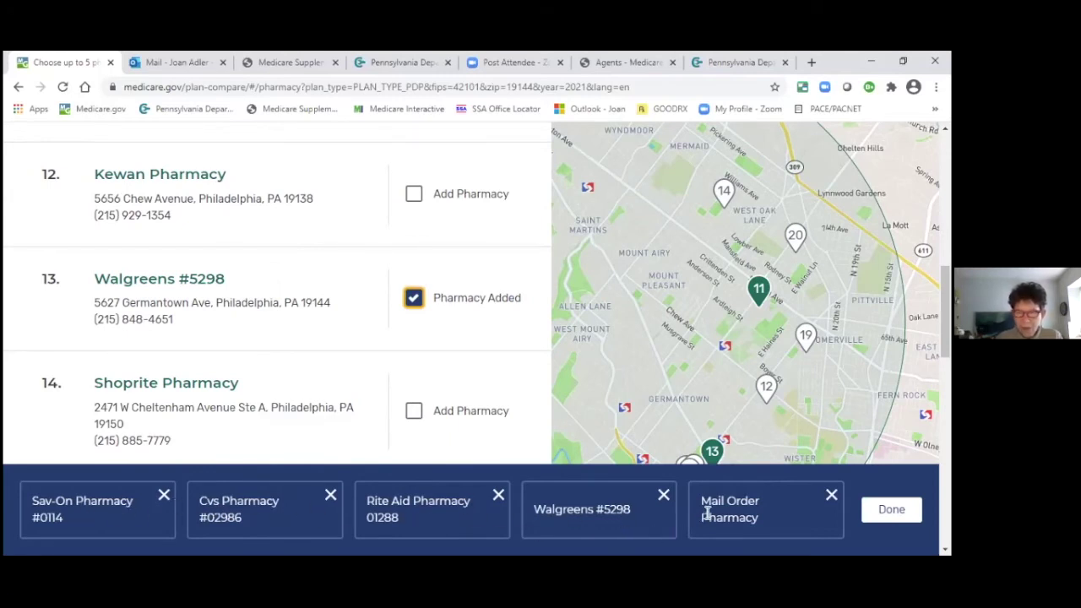
pyautogui.scroll(-2, 708, 512)
pyautogui.click(891, 510)
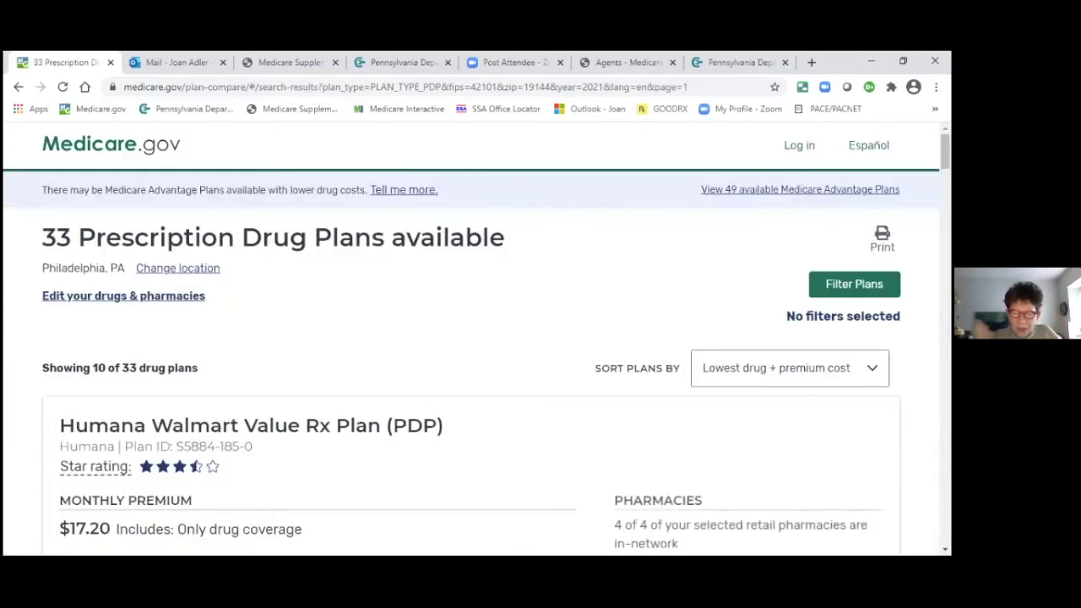